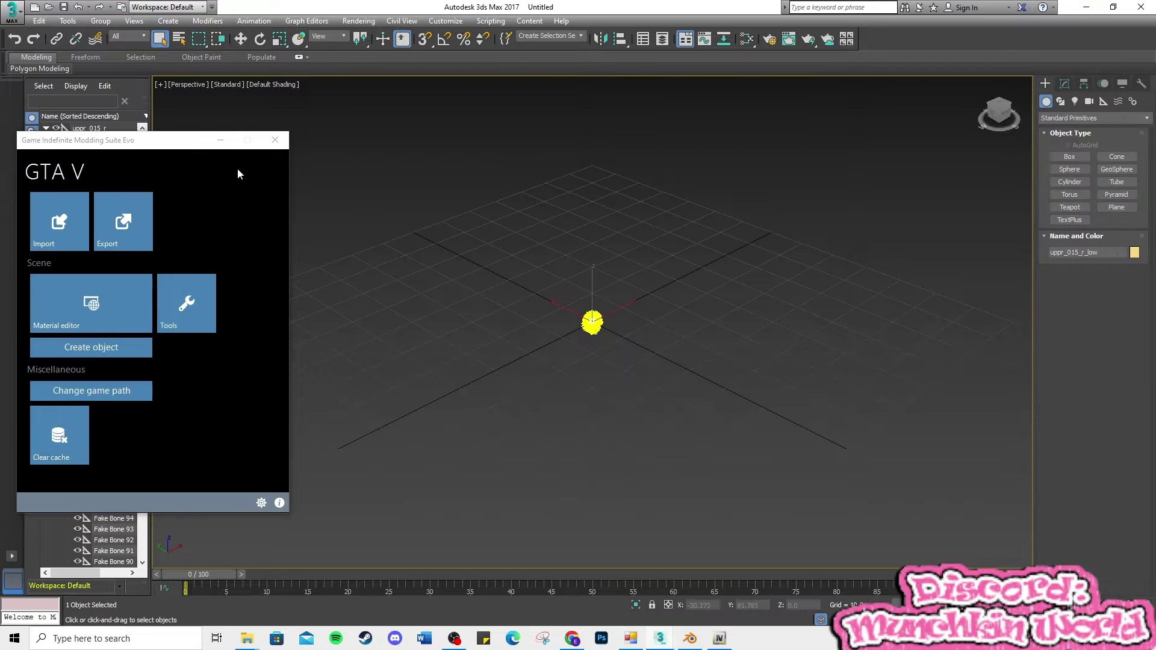
# Close the modding suite window and hide the high-detail head mesh under head_000_r.
pyautogui.click(275, 140)
pyautogui.scroll(-20, 57, 461)
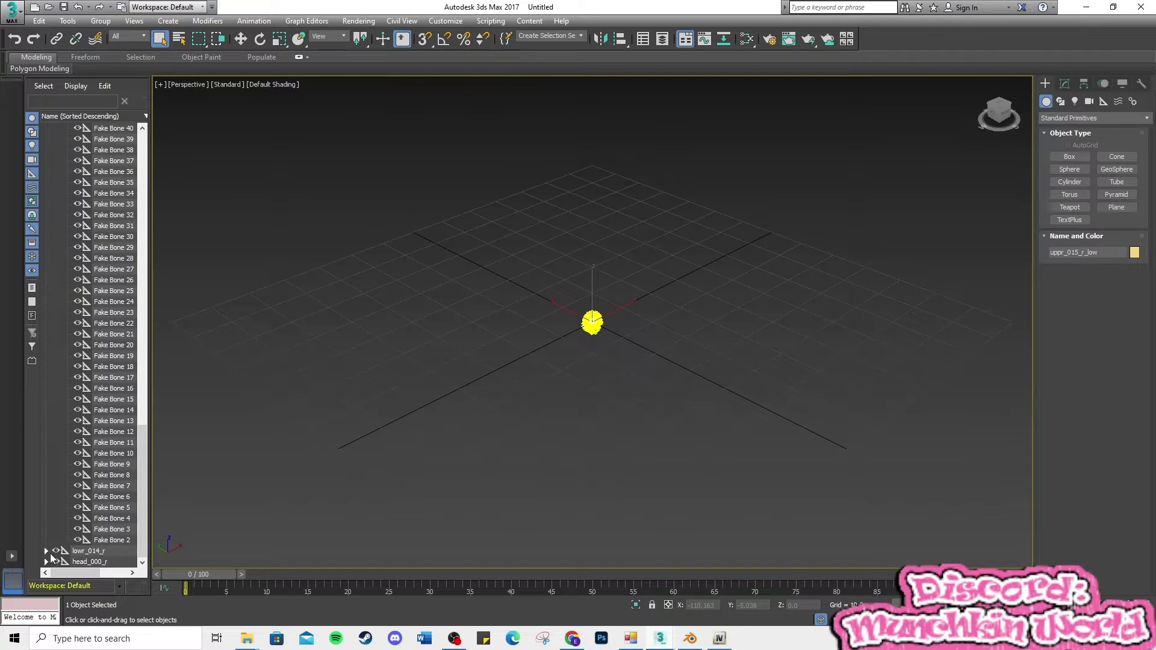
pyautogui.scroll(20, 50, 556)
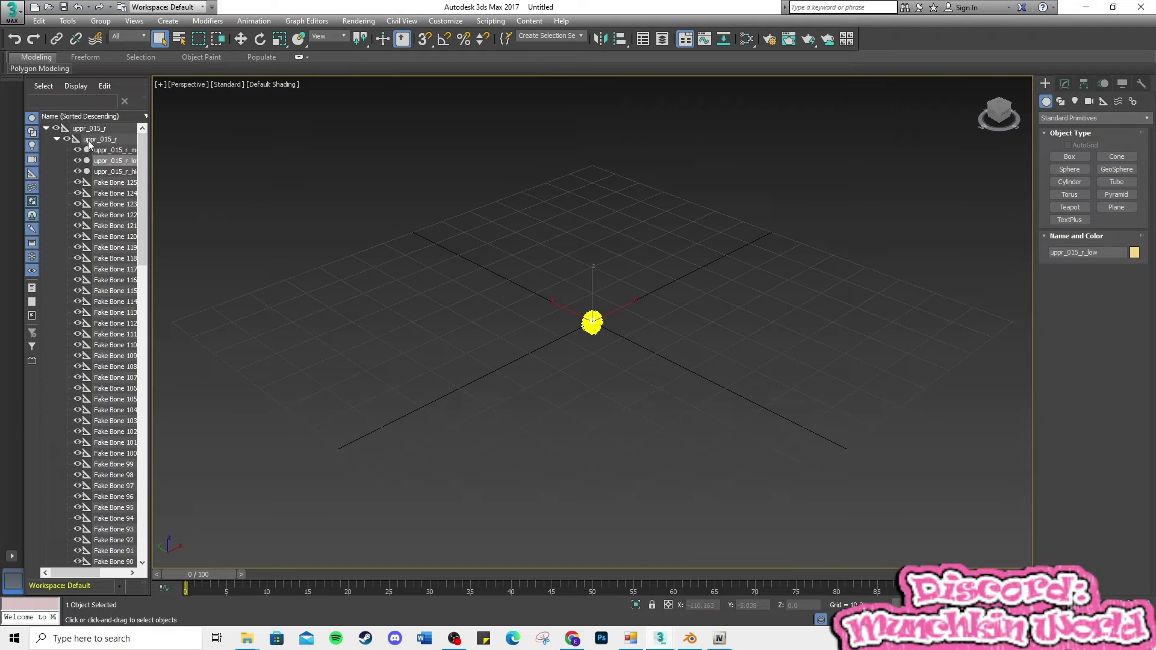
pyautogui.click(56, 139)
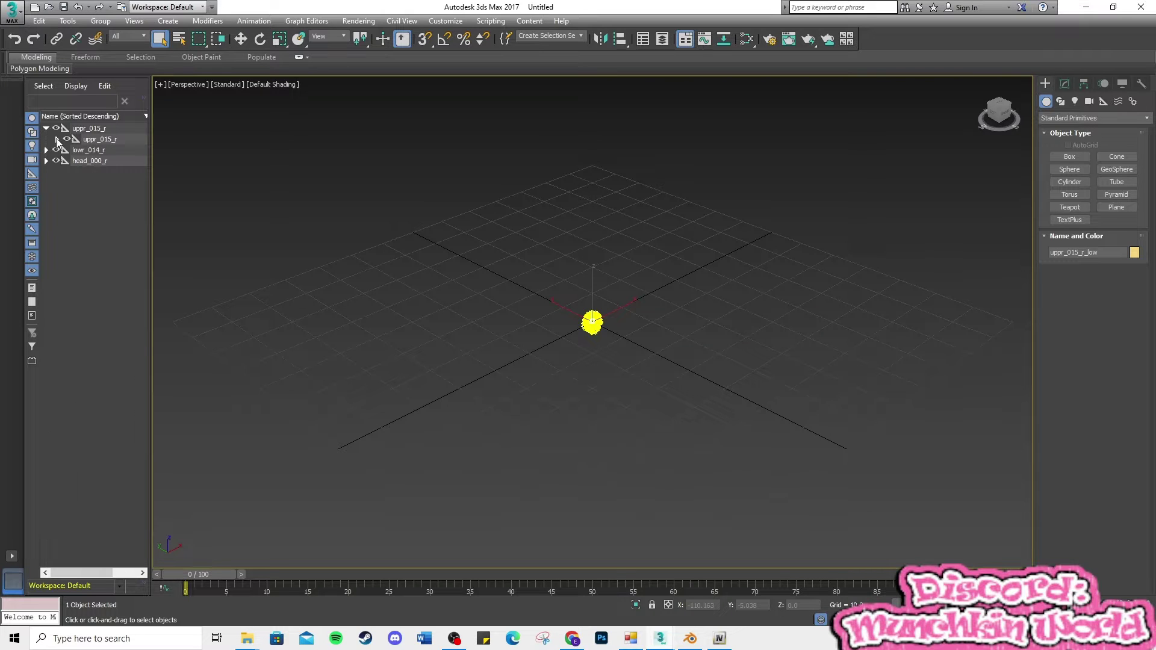
pyautogui.click(46, 161)
pyautogui.click(57, 172)
pyautogui.click(68, 183)
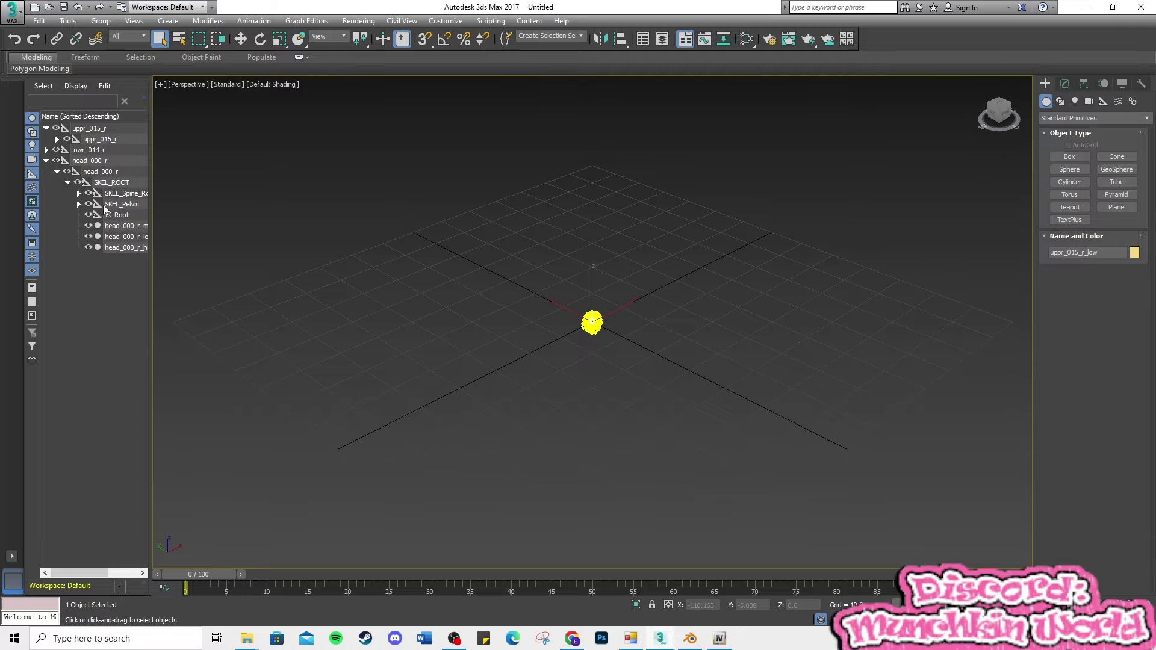
pyautogui.moveTo(90, 572)
pyautogui.mouseDown()
pyautogui.moveTo(117, 572)
pyautogui.moveTo(94, 572)
pyautogui.mouseUp()
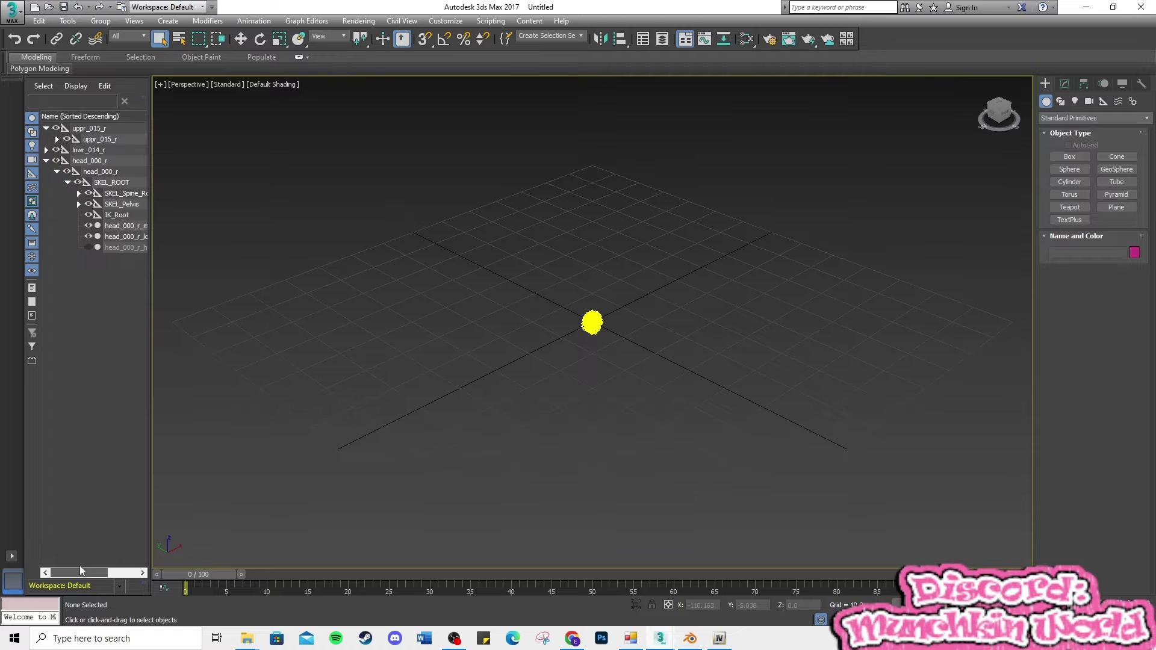
# Hide the high-detail lower-body mesh under lowr_014_r and the high-detail upper-body mesh under uppr_015_r.
pyautogui.click(45, 161)
pyautogui.click(46, 149)
pyautogui.click(57, 161)
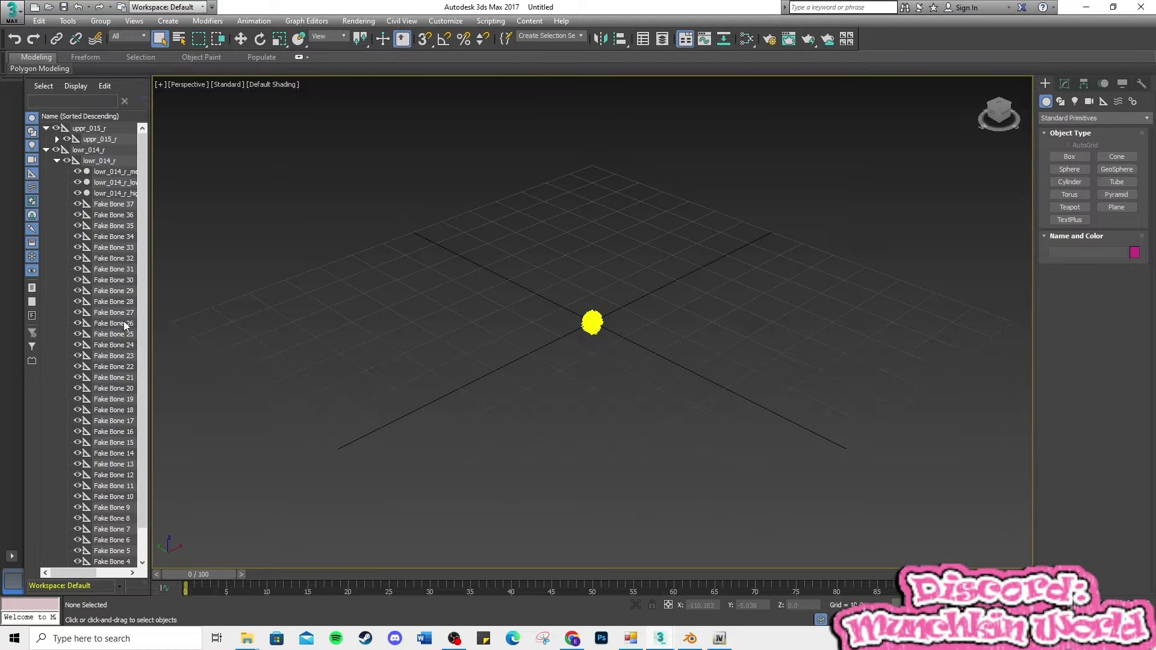
pyautogui.click(77, 193)
pyautogui.click(56, 139)
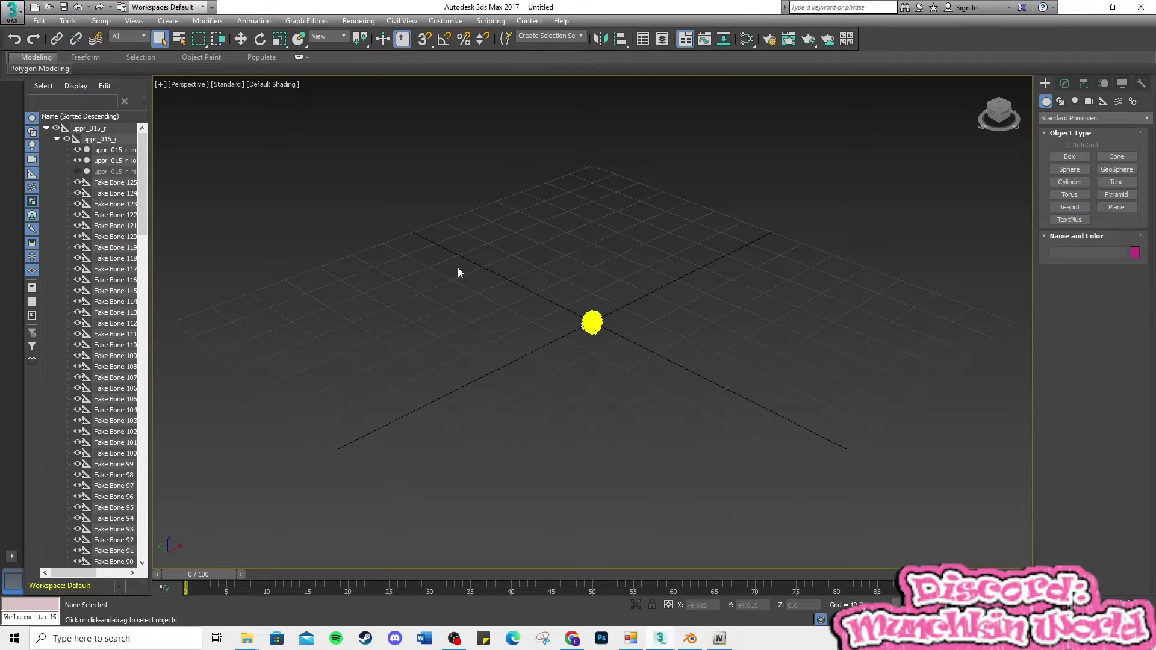
# Delete all objects still visible in the scene and unhide the head, lower-body and upper-body high-detail meshes.
pyautogui.moveTo(646, 376); pyautogui.dragTo(679, 390)
pyautogui.press('Delete')
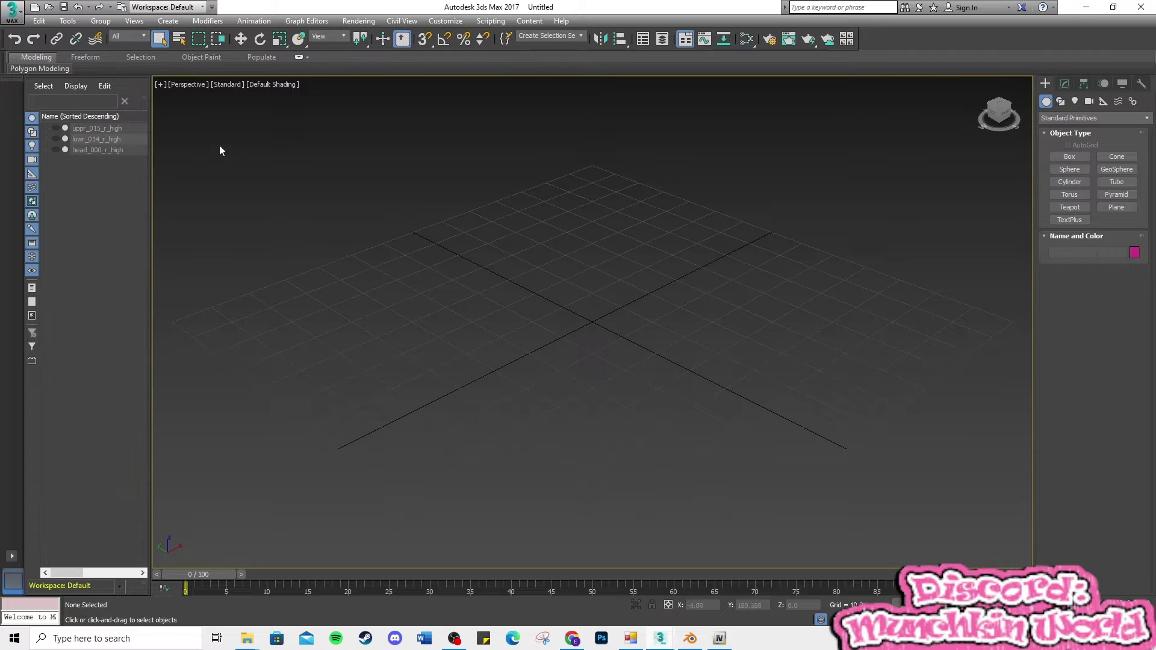
pyautogui.click(54, 150)
pyautogui.click(56, 140)
pyautogui.click(56, 128)
# Set the viewport to High Quality rendering and Orthographic projection.
pyautogui.scroll(8, 554, 339)
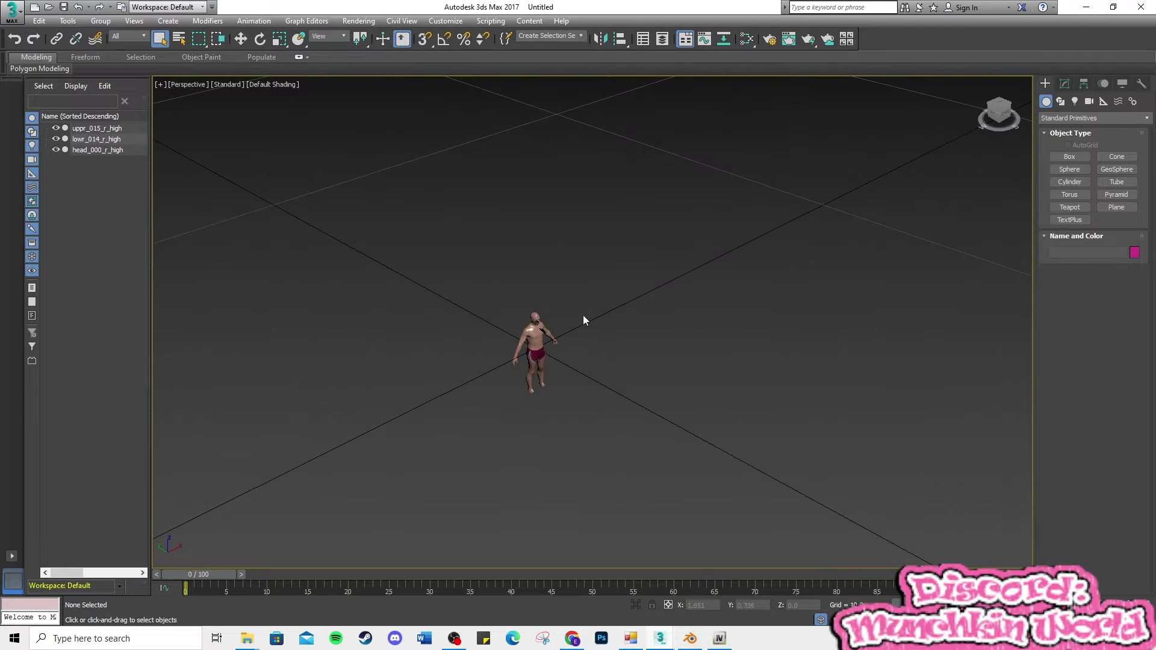
pyautogui.scroll(4, 559, 373)
pyautogui.click(230, 85)
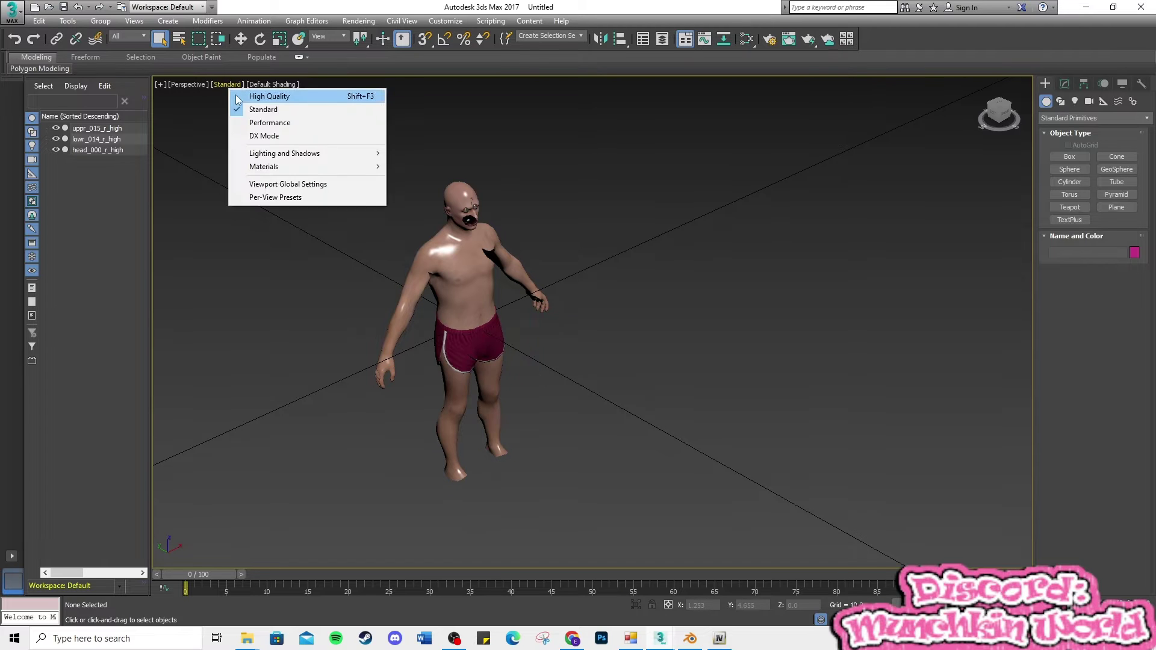
pyautogui.click(241, 95)
pyautogui.click(189, 84)
pyautogui.click(223, 140)
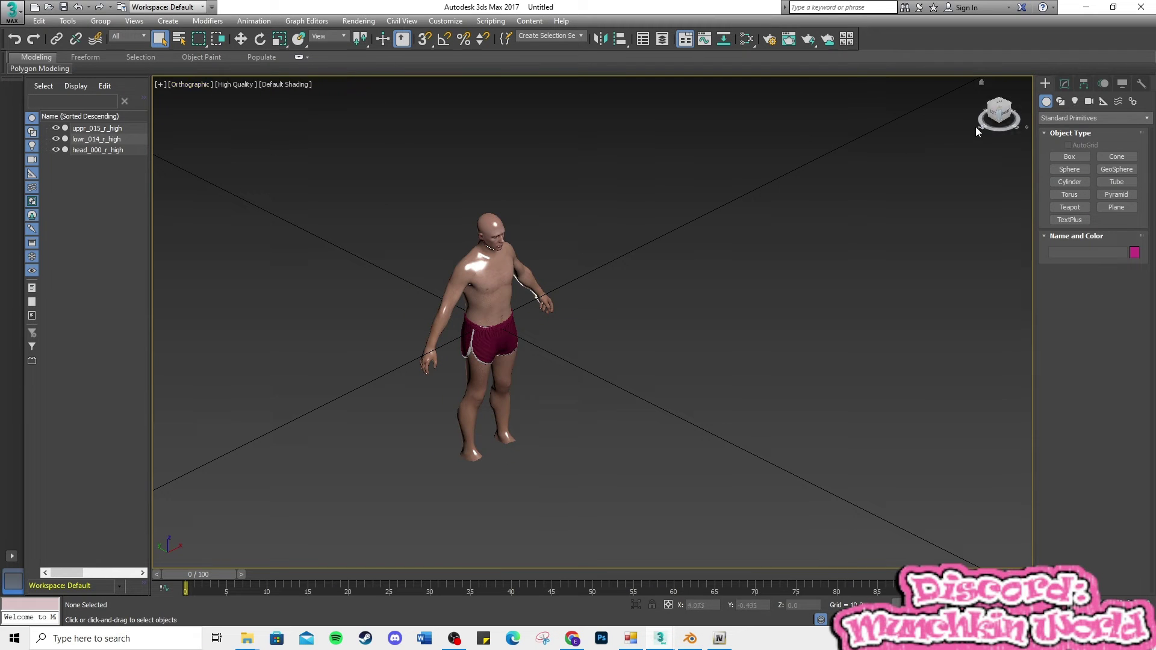
pyautogui.moveTo(1003, 118); pyautogui.dragTo(971, 111)
pyautogui.scroll(-5, 991, 363)
pyautogui.scroll(10, 1017, 436)
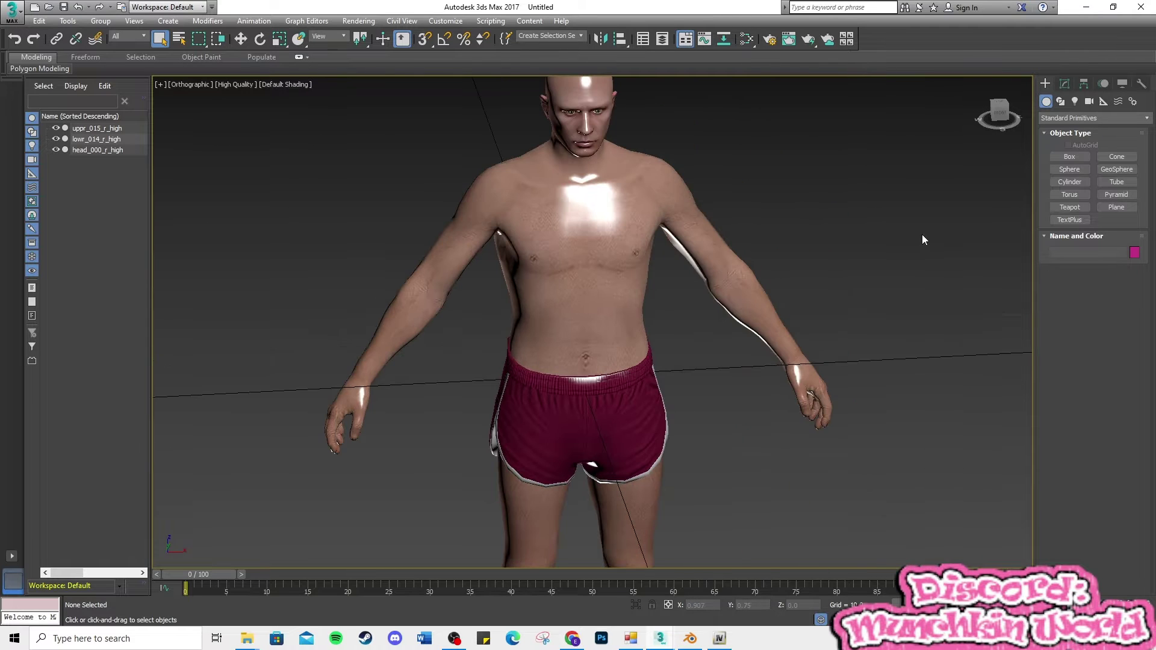
# At the Element level of the lower-body mesh's Editable Mesh, attach the upper-body mesh to it.
pyautogui.click(578, 421)
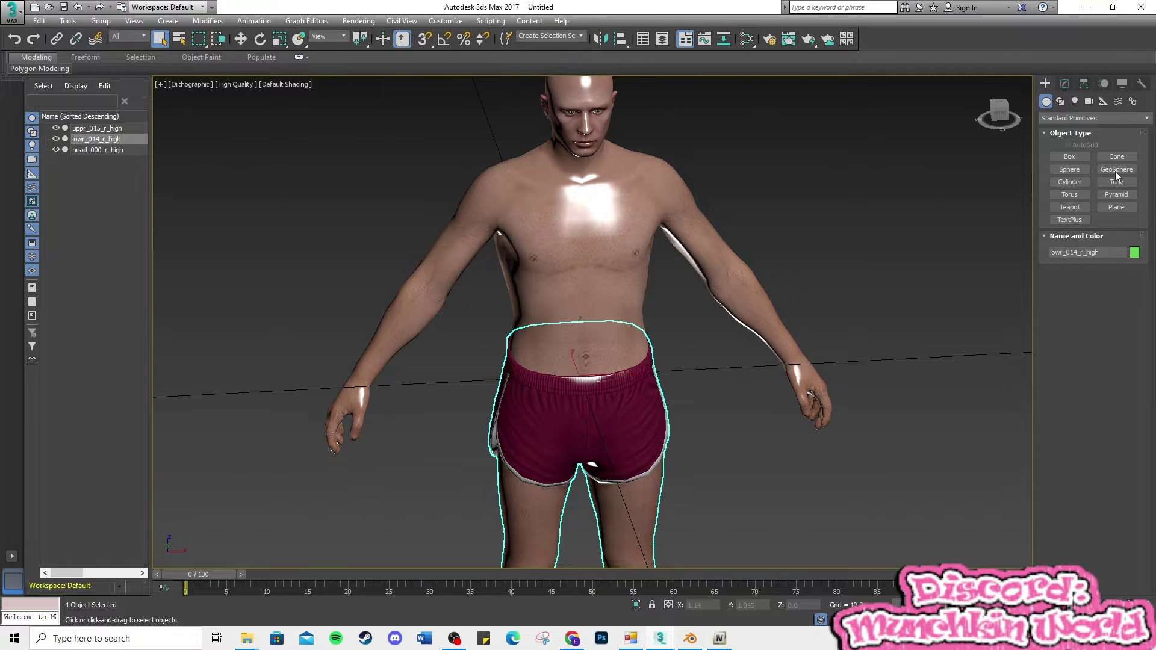
pyautogui.click(1065, 83)
pyautogui.click(1074, 155)
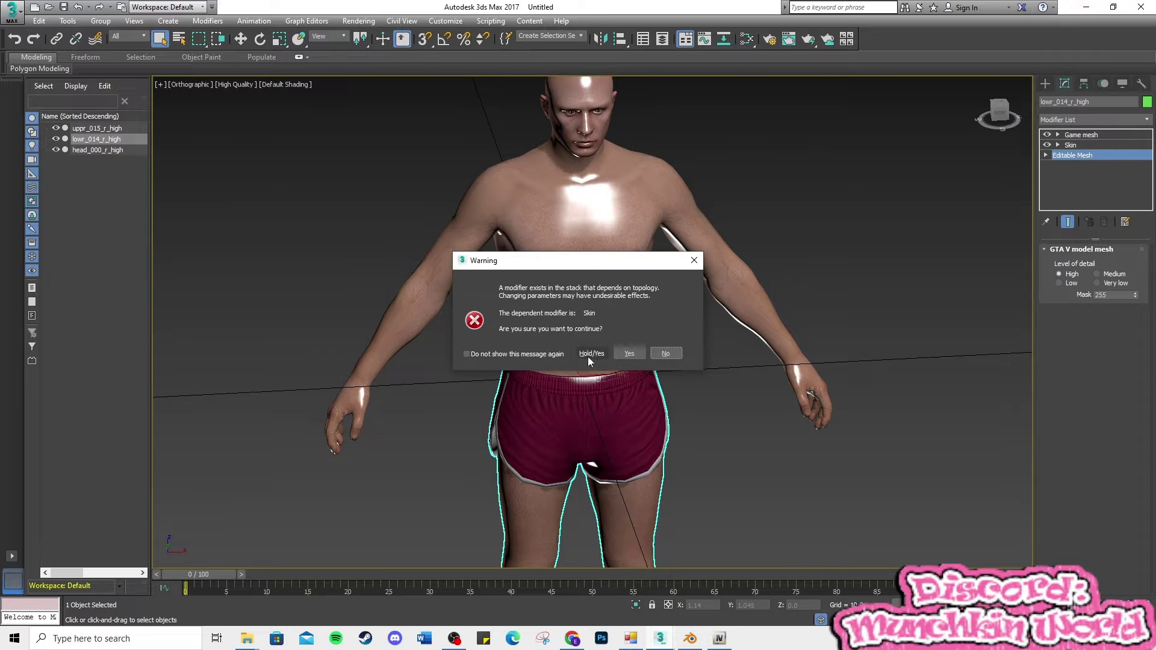
pyautogui.click(626, 354)
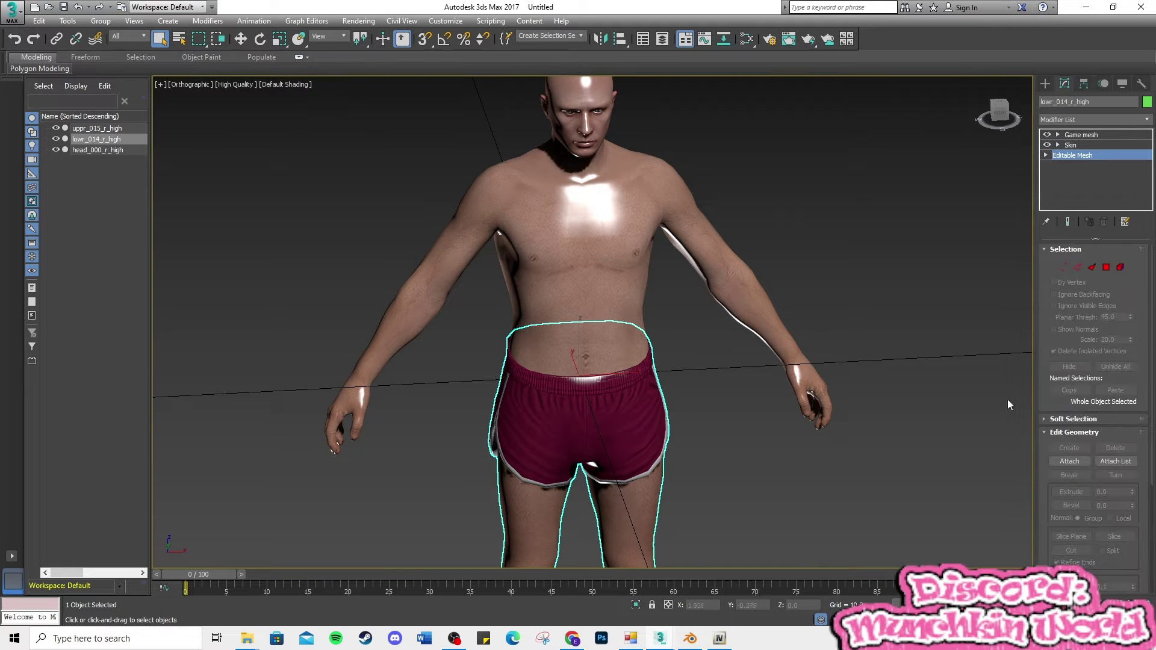
pyautogui.click(1119, 268)
pyautogui.click(1071, 461)
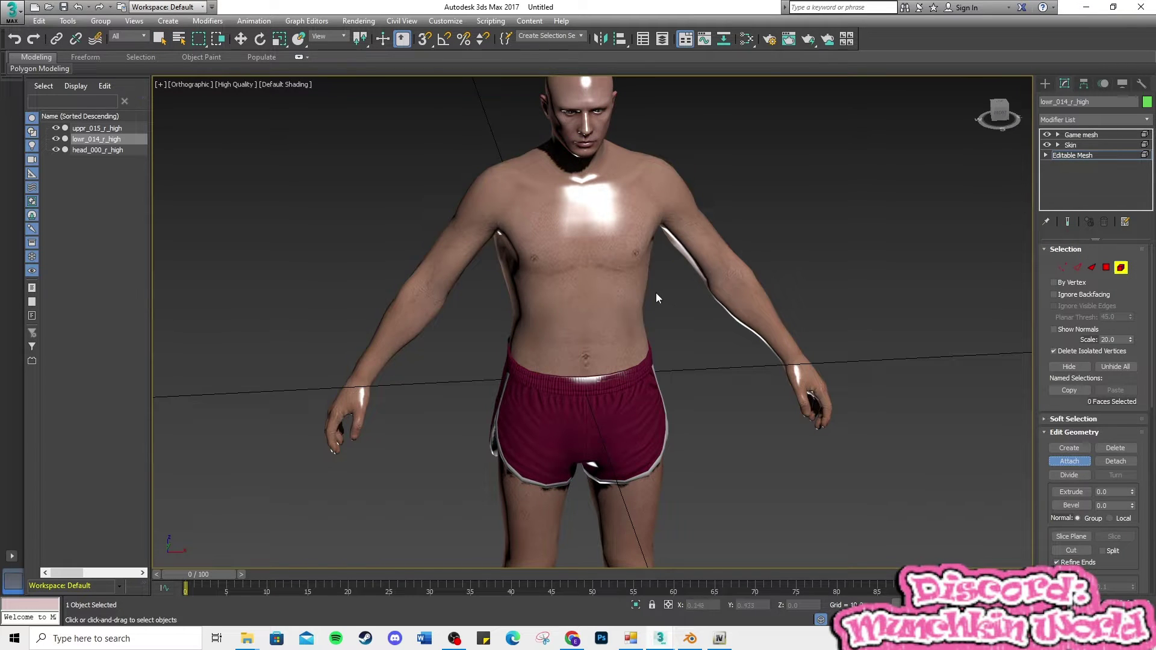
pyautogui.click(651, 293)
pyautogui.click(635, 300)
# Attach the head mesh to the combined body, matching material IDs to material and condensing material and IDs.
pyautogui.click(1070, 461)
pyautogui.click(578, 129)
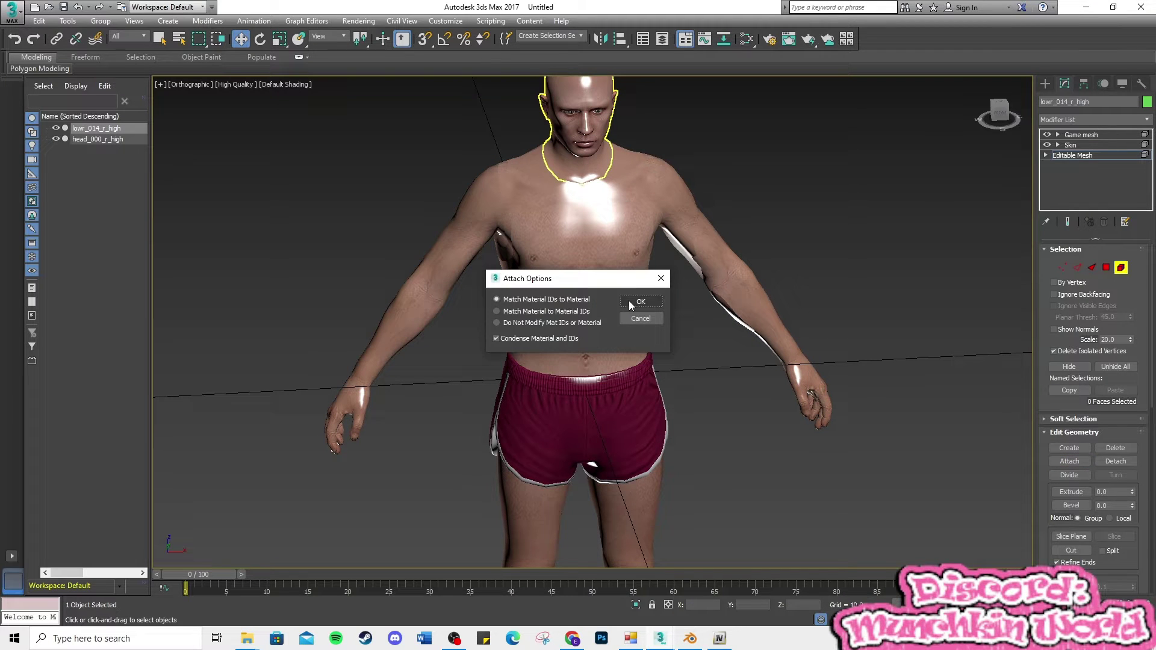
pyautogui.click(639, 302)
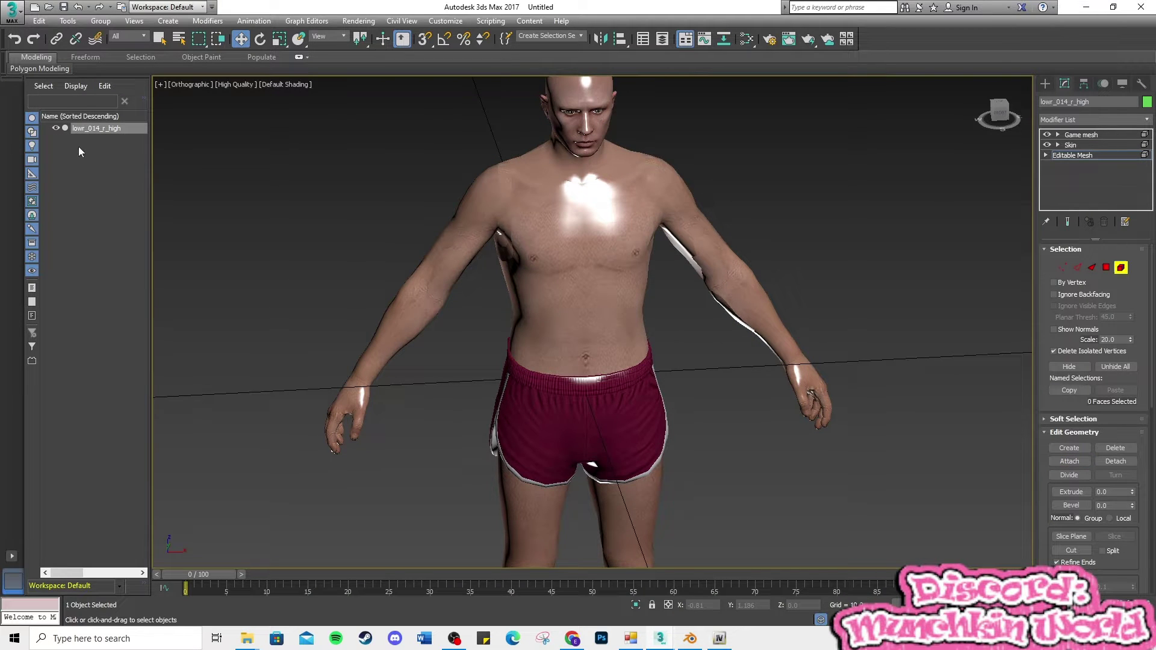
# Leave the Element level, select the combined body mesh lowr_014_r_high and start an Export Selected with the file name malebody2.
pyautogui.click(12, 11)
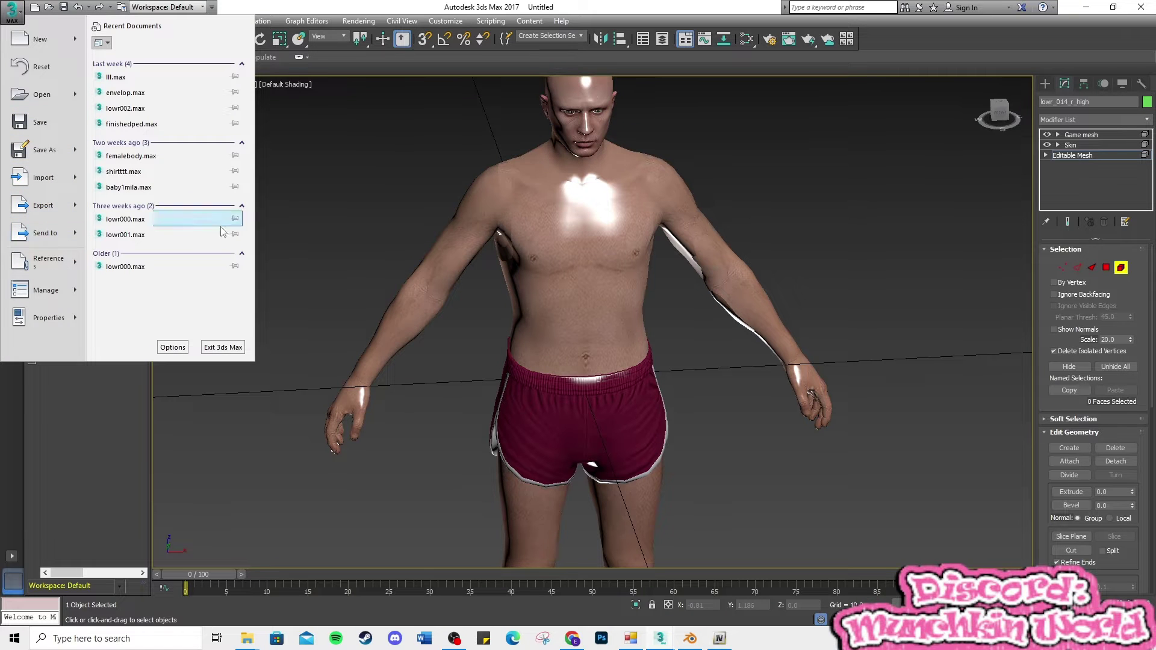
pyautogui.click(163, 423)
pyautogui.click(128, 185)
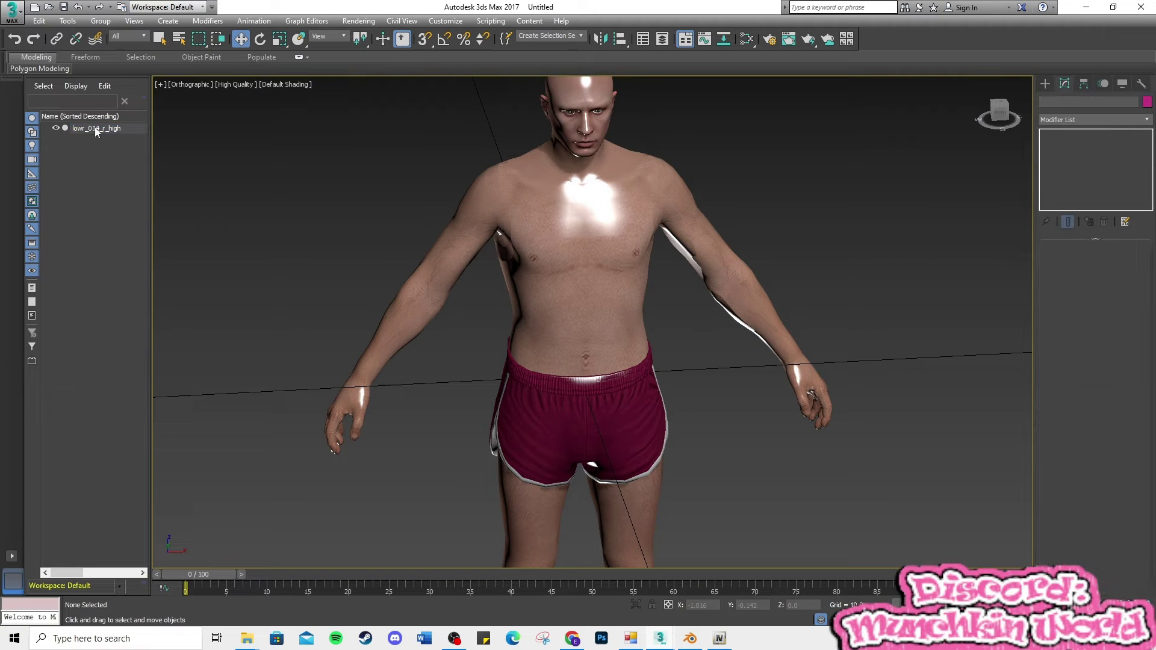
pyautogui.click(95, 128)
pyautogui.click(18, 18)
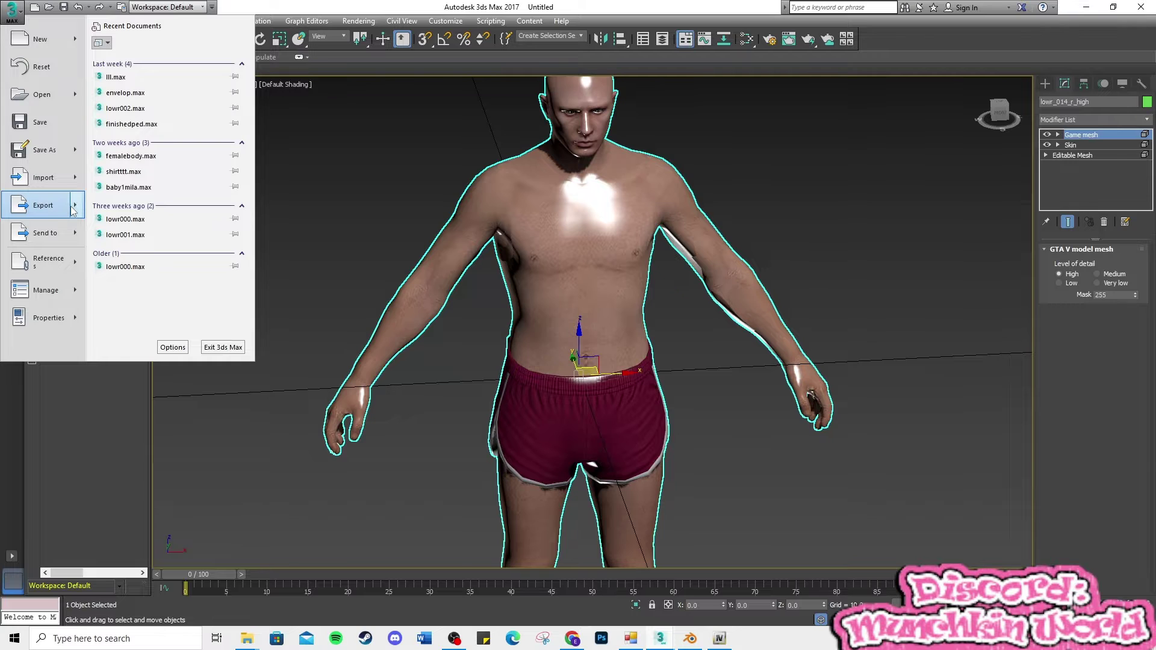
pyautogui.moveTo(72, 210)
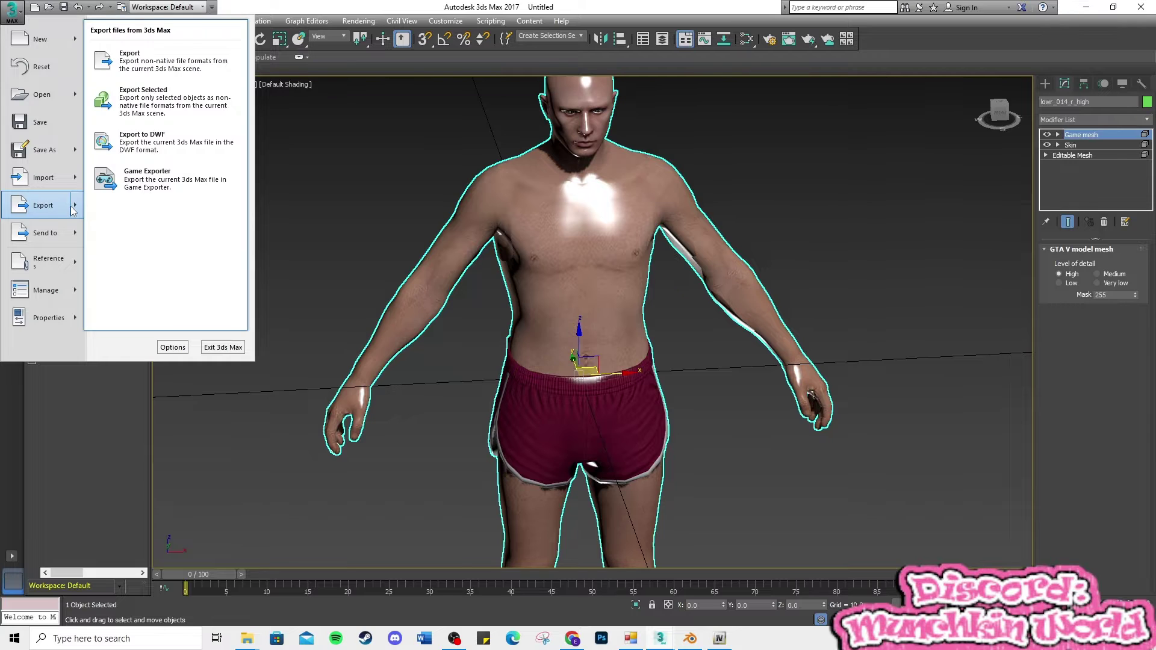
pyautogui.click(167, 114)
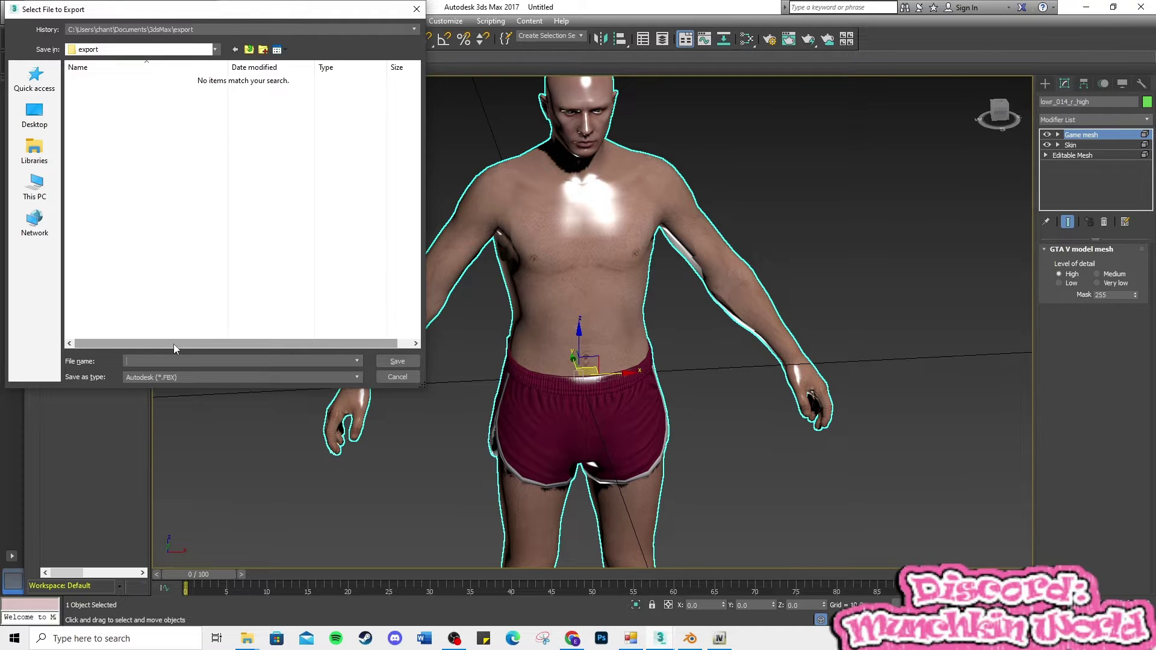
pyautogui.write('mlae')
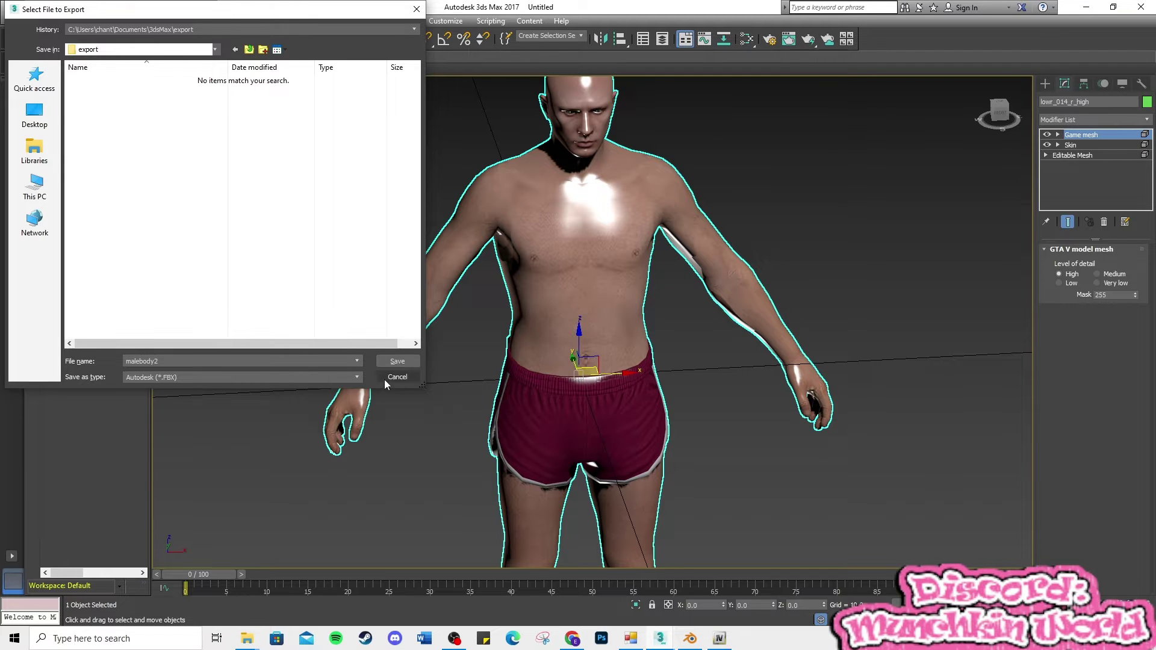
# Export the body into the Desktop's male folder as gw::OBJ-Exporter (*.OBJ), keeping the preset export options.
pyautogui.click(35, 116)
pyautogui.click(112, 328)
pyautogui.click(114, 328)
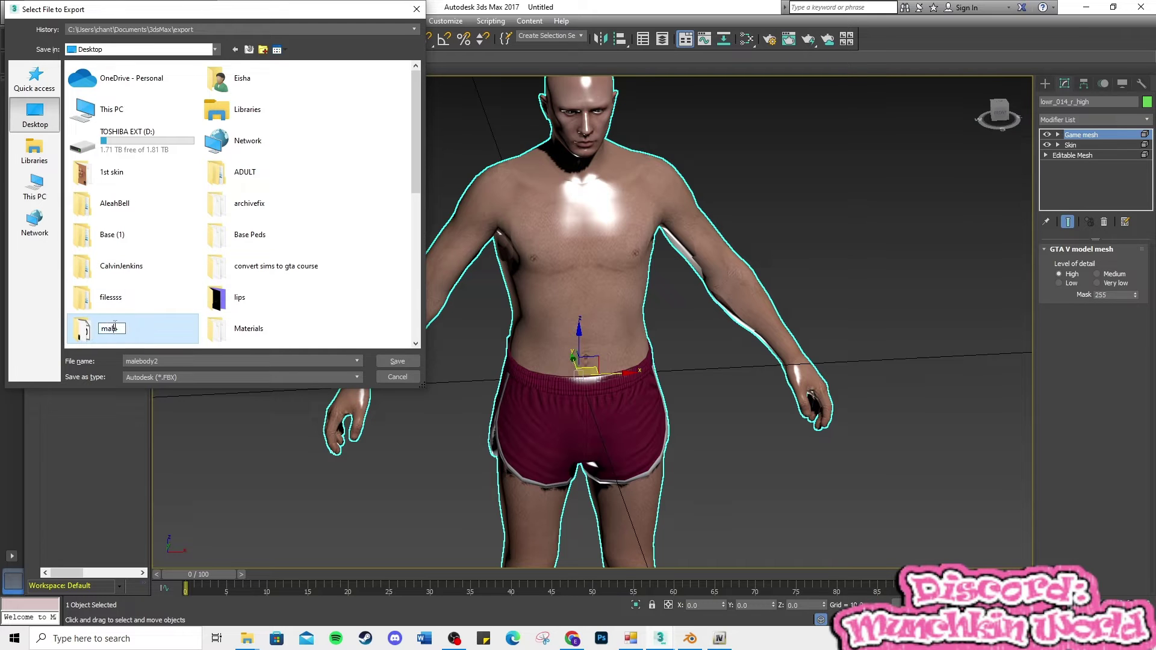
pyautogui.doubleClick(88, 332)
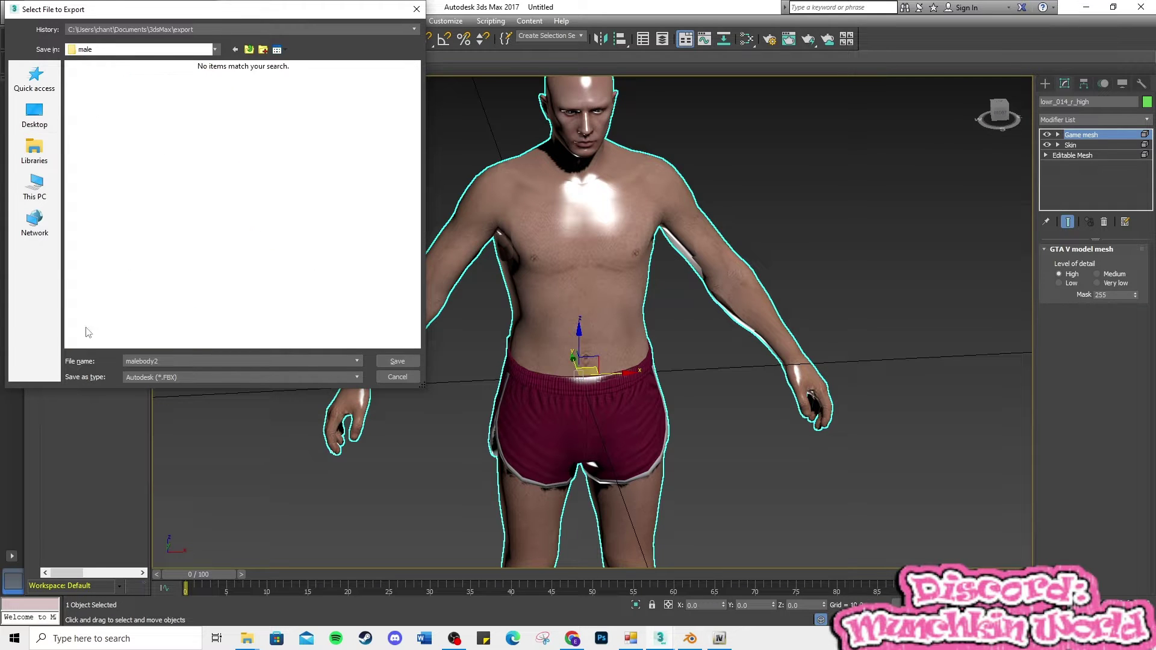
pyautogui.click(213, 378)
pyautogui.click(171, 459)
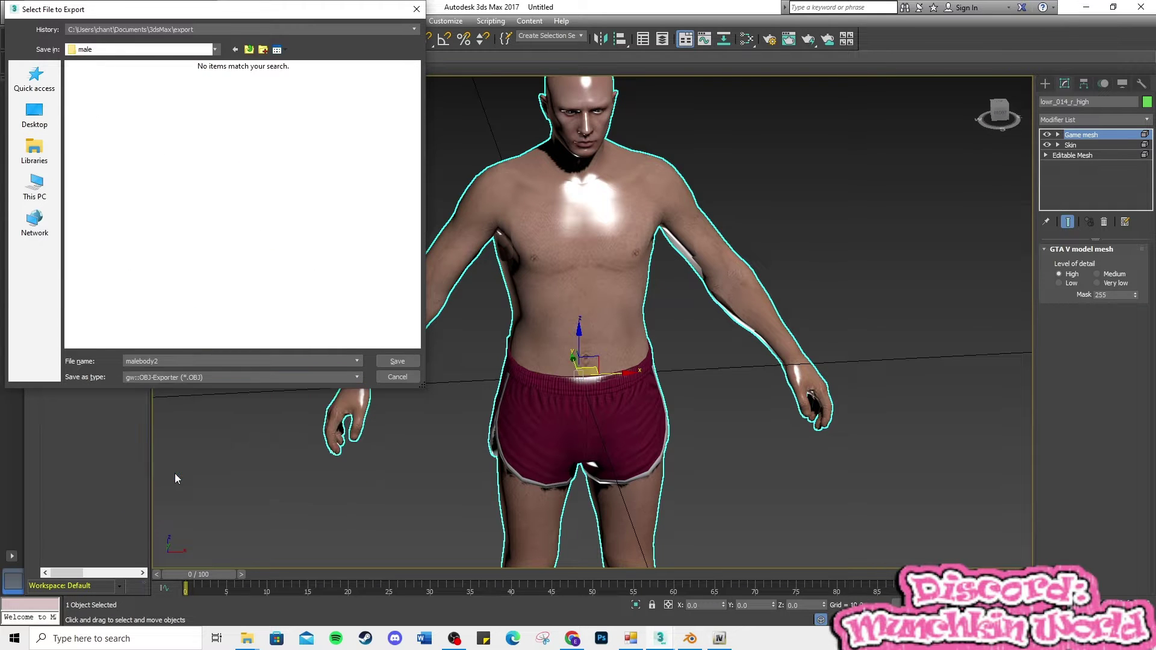
pyautogui.click(395, 362)
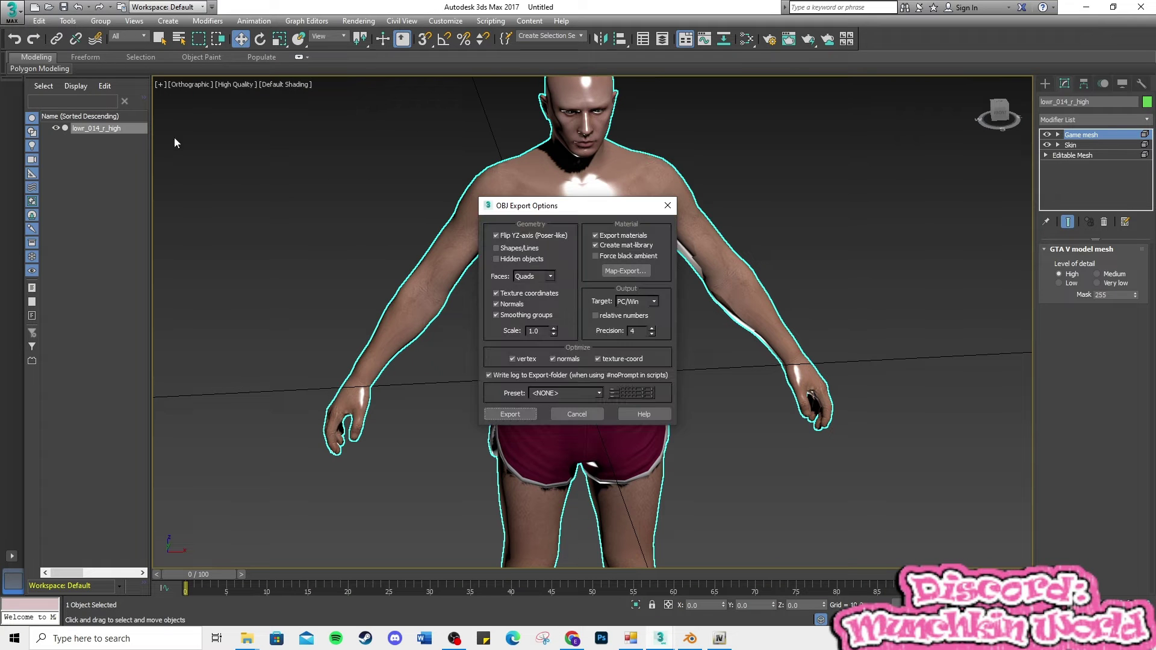
pyautogui.click(510, 414)
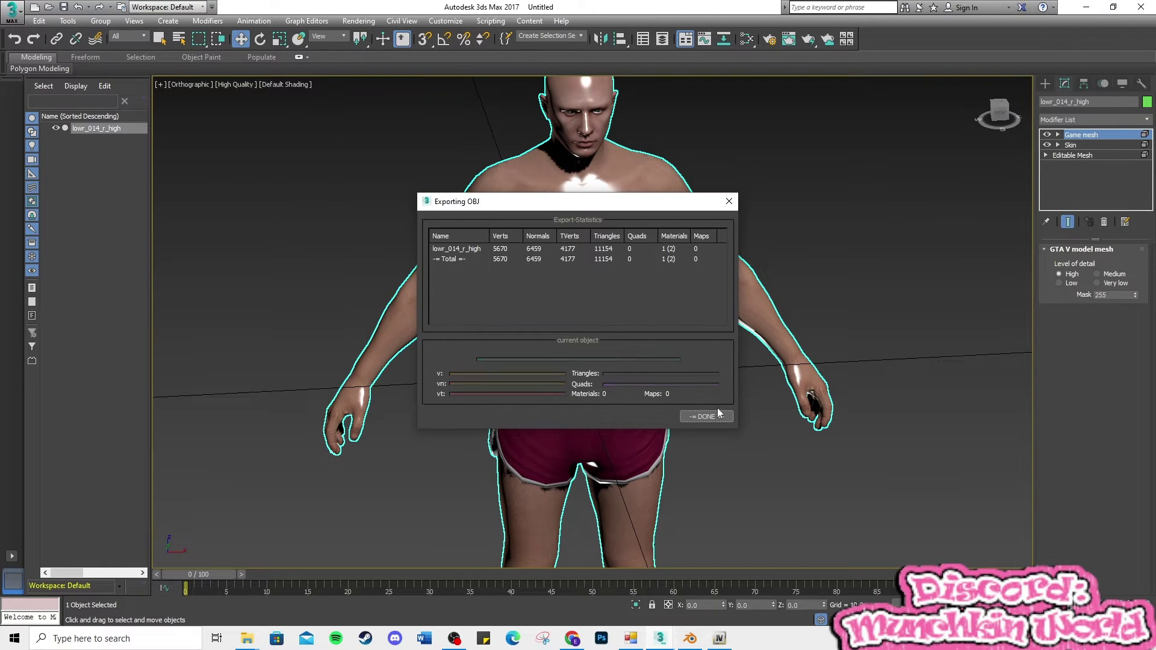
pyautogui.click(714, 416)
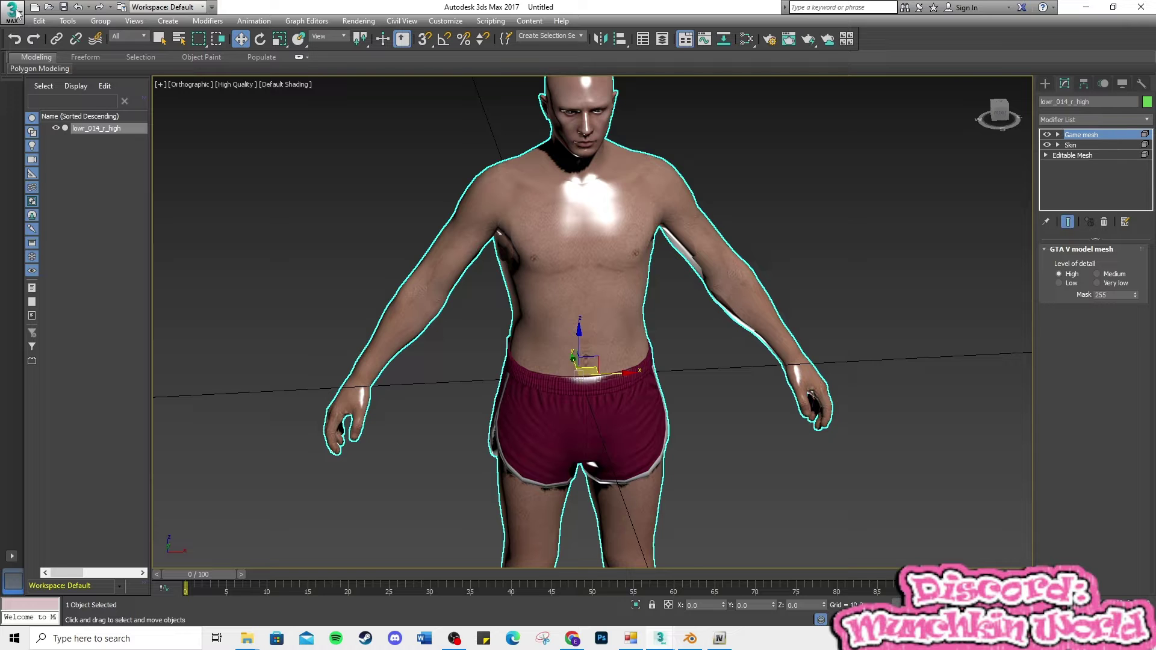
# Import the maleshirt model from the male folder on the Desktop, keeping the preset import options.
pyautogui.click(17, 13)
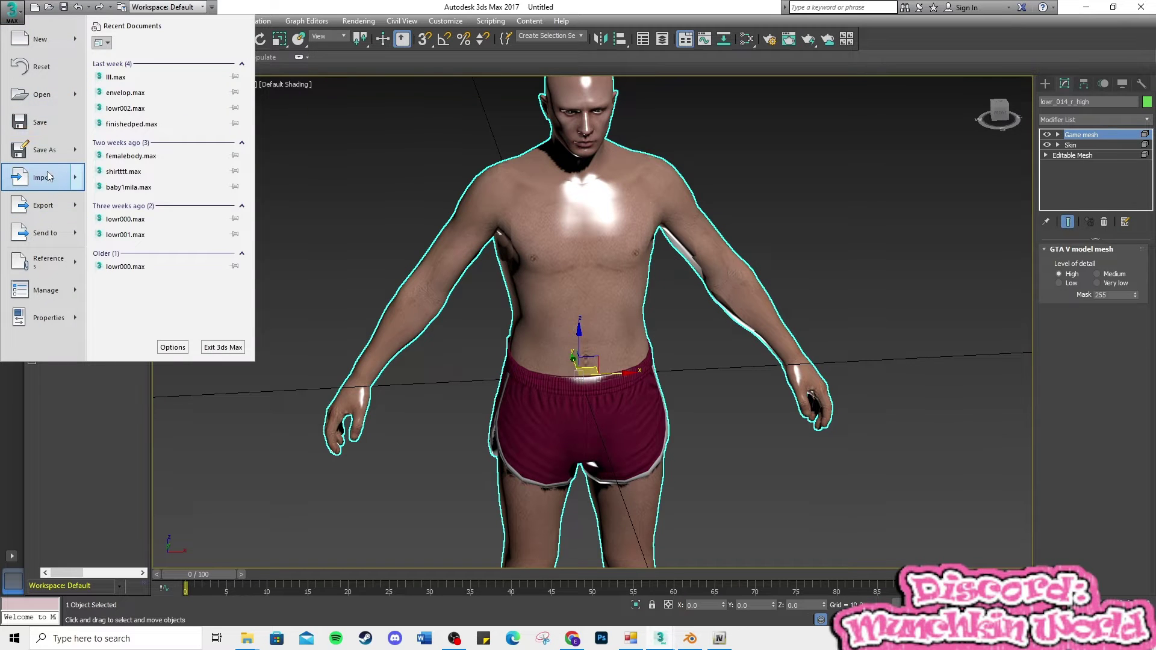
pyautogui.click(48, 181)
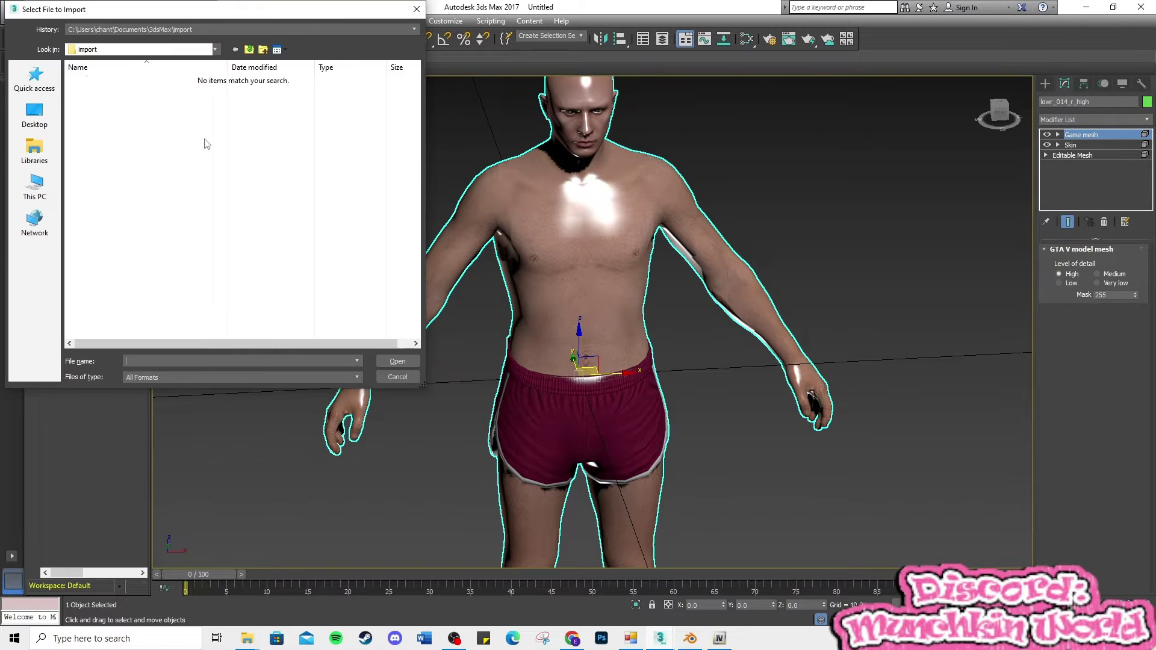
pyautogui.click(34, 114)
pyautogui.doubleClick(129, 325)
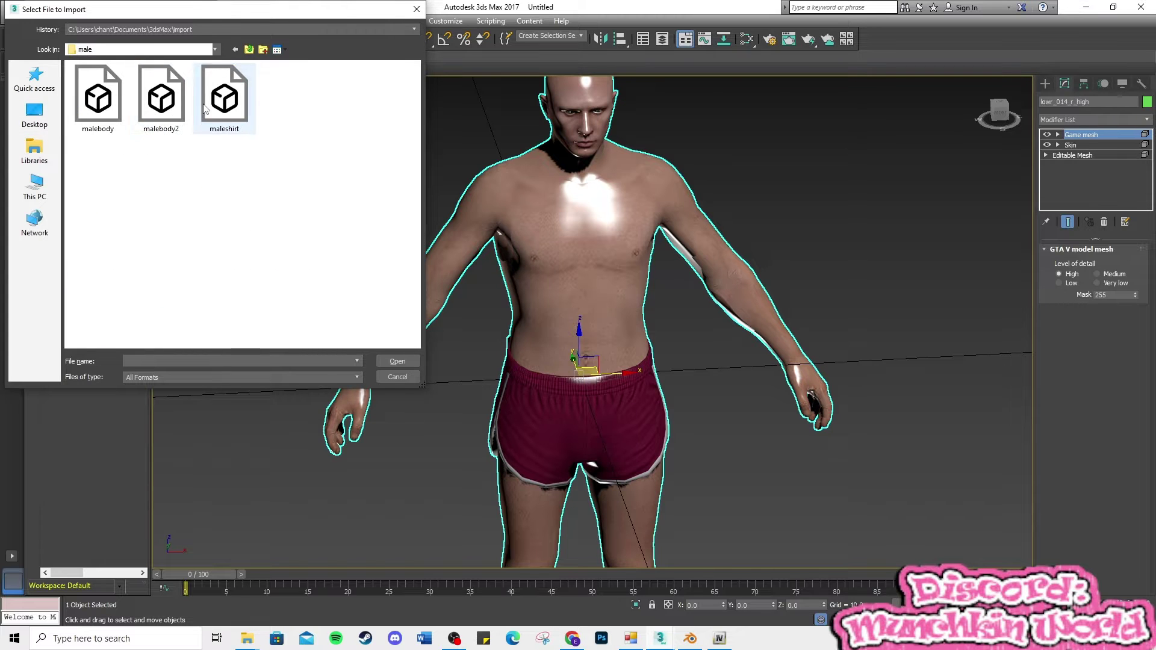
pyautogui.doubleClick(224, 109)
pyautogui.click(480, 519)
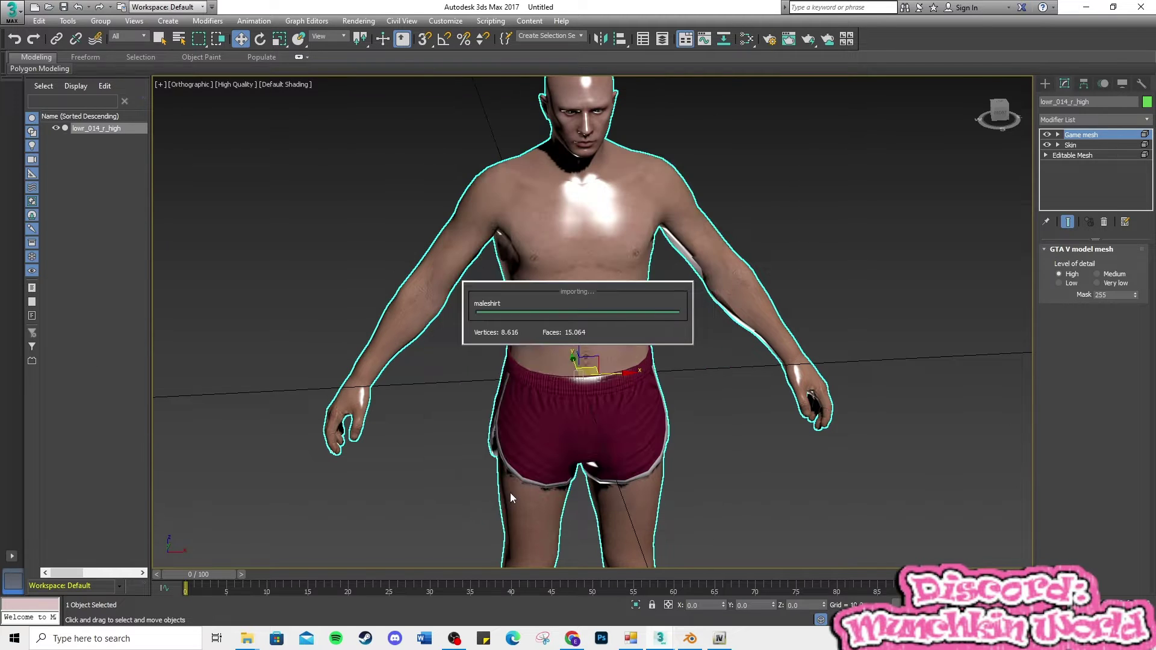
pyautogui.scroll(-4, 782, 416)
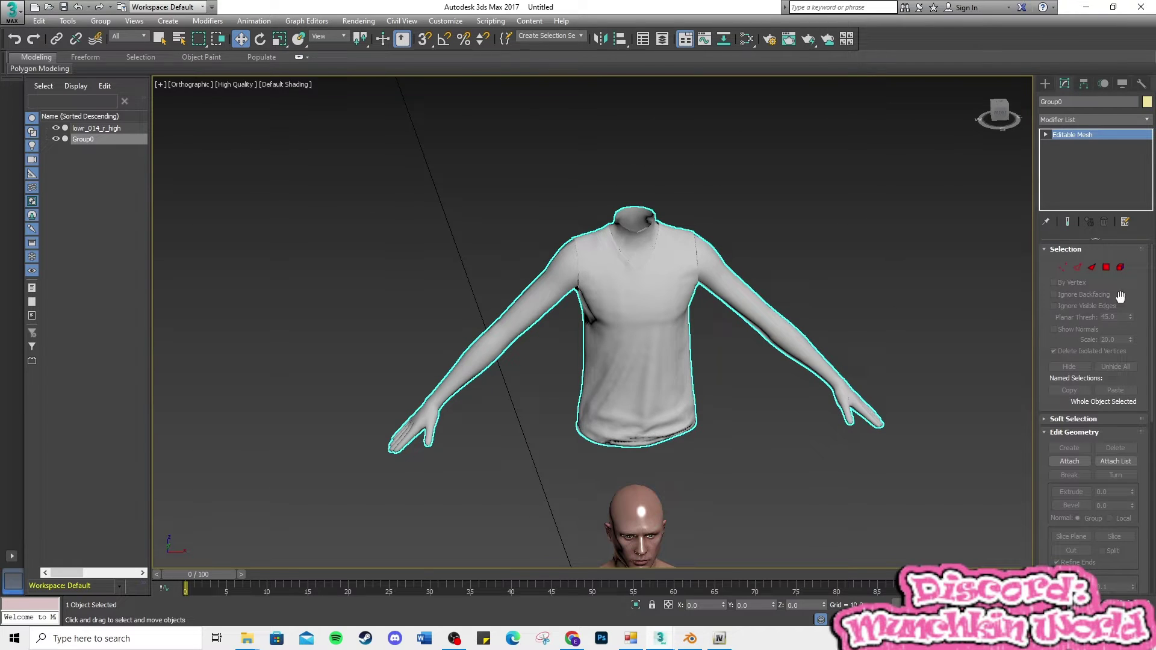
# Delete both arm elements and the neck element from the imported shirt mesh Group0 at Element level.
pyautogui.click(1121, 266)
pyautogui.click(435, 407)
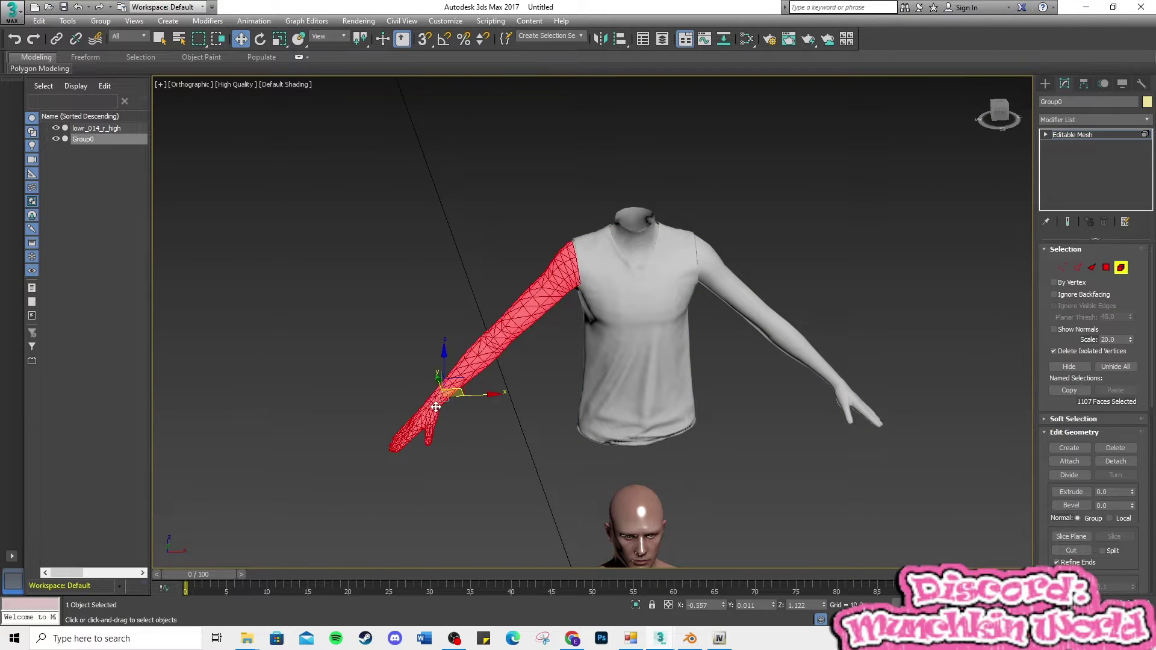
pyautogui.keyDown('ctrl'); pyautogui.click(781, 330); pyautogui.keyUp('ctrl')
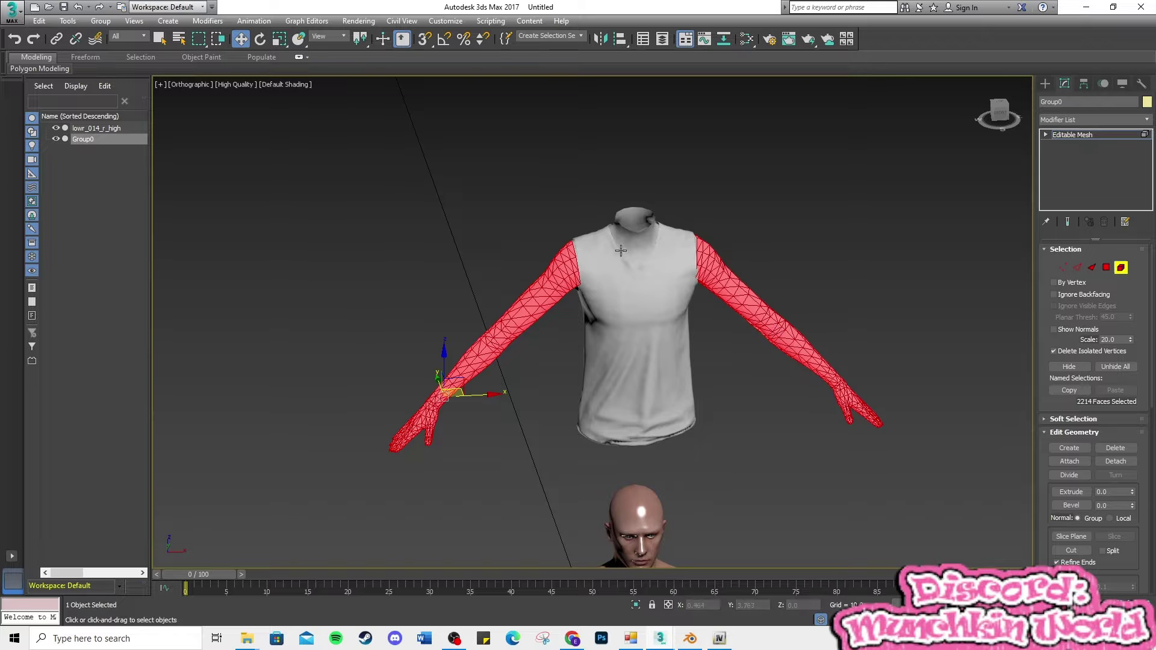
pyautogui.keyDown('ctrl'); pyautogui.click(639, 256); pyautogui.keyUp('ctrl')
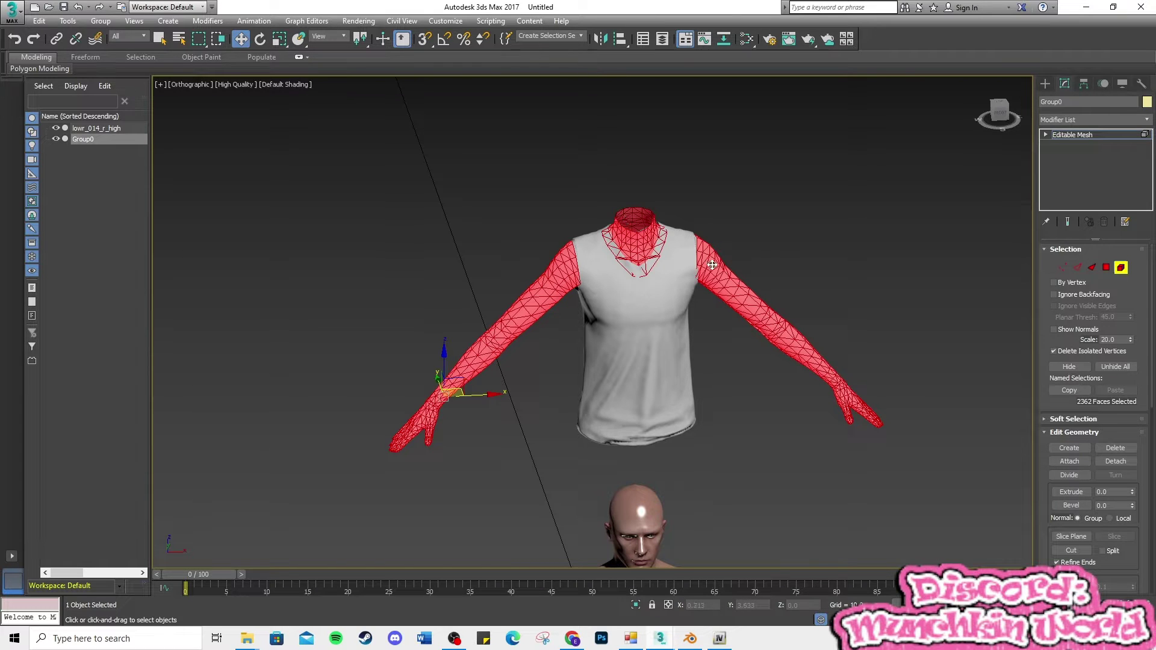
pyautogui.press('Delete')
# Delete the extra inner torso element inside the shirt, reached through its openings from below.
pyautogui.moveTo(1003, 113); pyautogui.dragTo(762, 280)
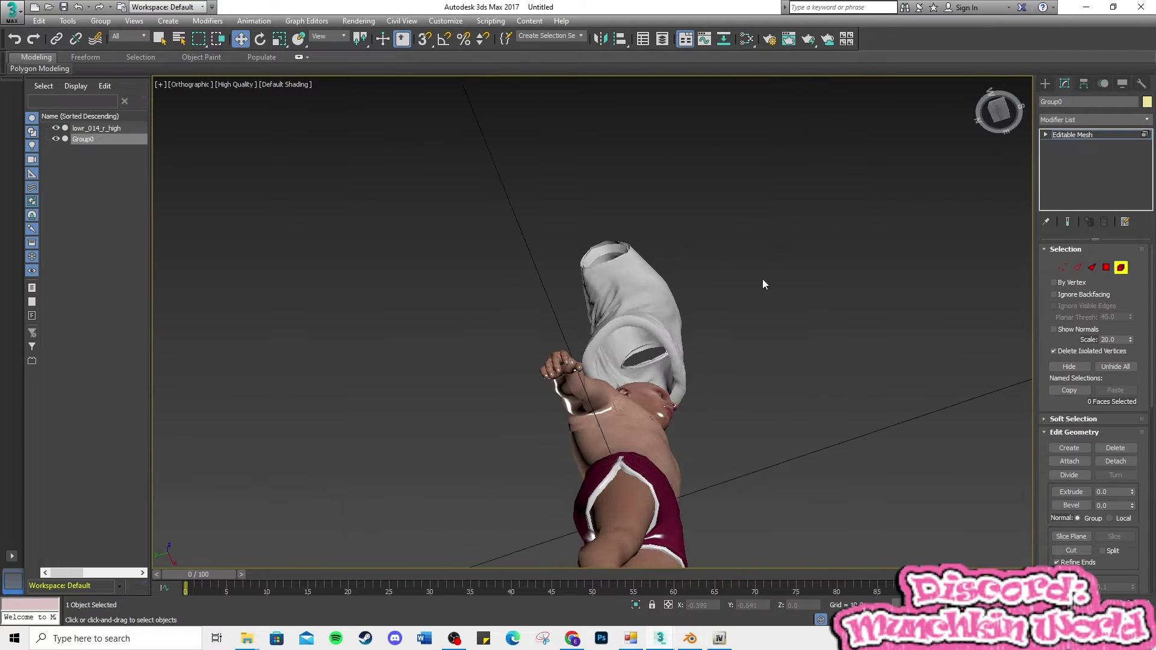
pyautogui.click(660, 344)
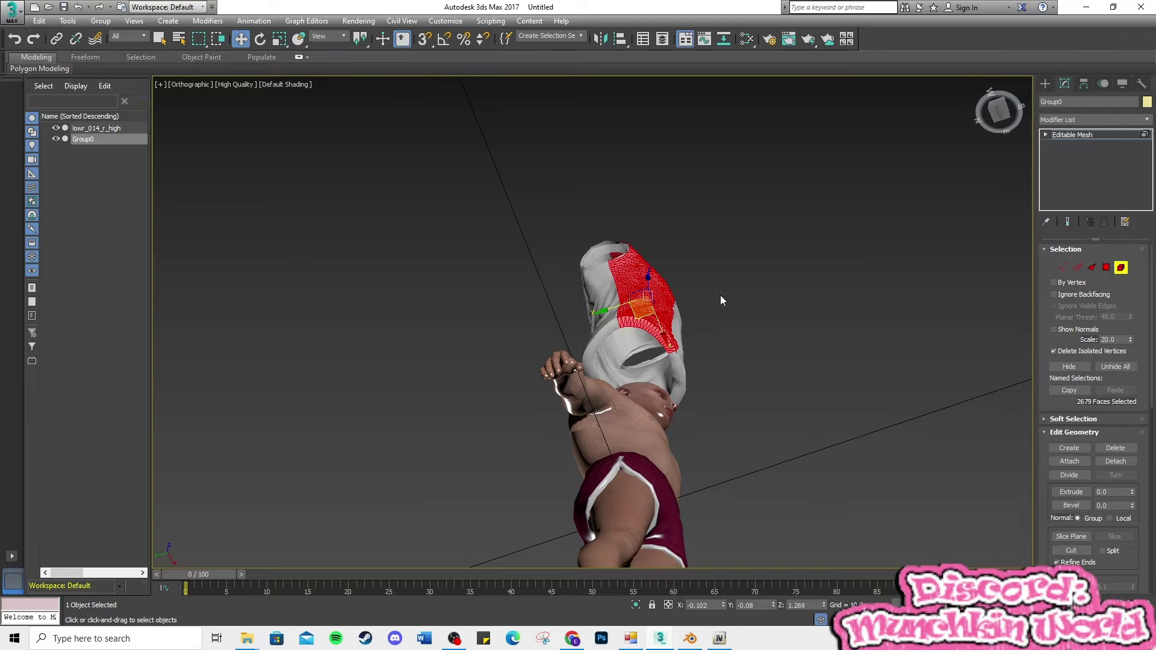
pyautogui.press('Delete')
# Leave the Element level and lower the whole shirt onto the male body's torso, to about Z -1.074.
pyautogui.moveTo(1001, 119); pyautogui.dragTo(716, 366)
pyautogui.scroll(-5, 718, 371)
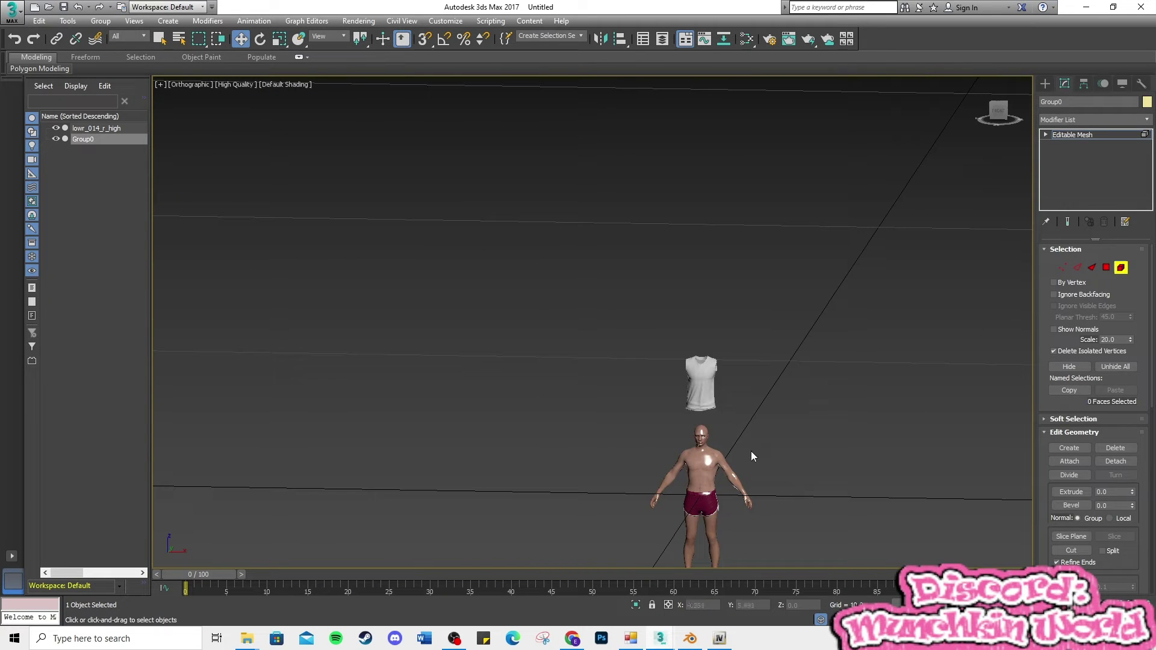
pyautogui.click(705, 379)
pyautogui.click(966, 250)
pyautogui.click(1120, 268)
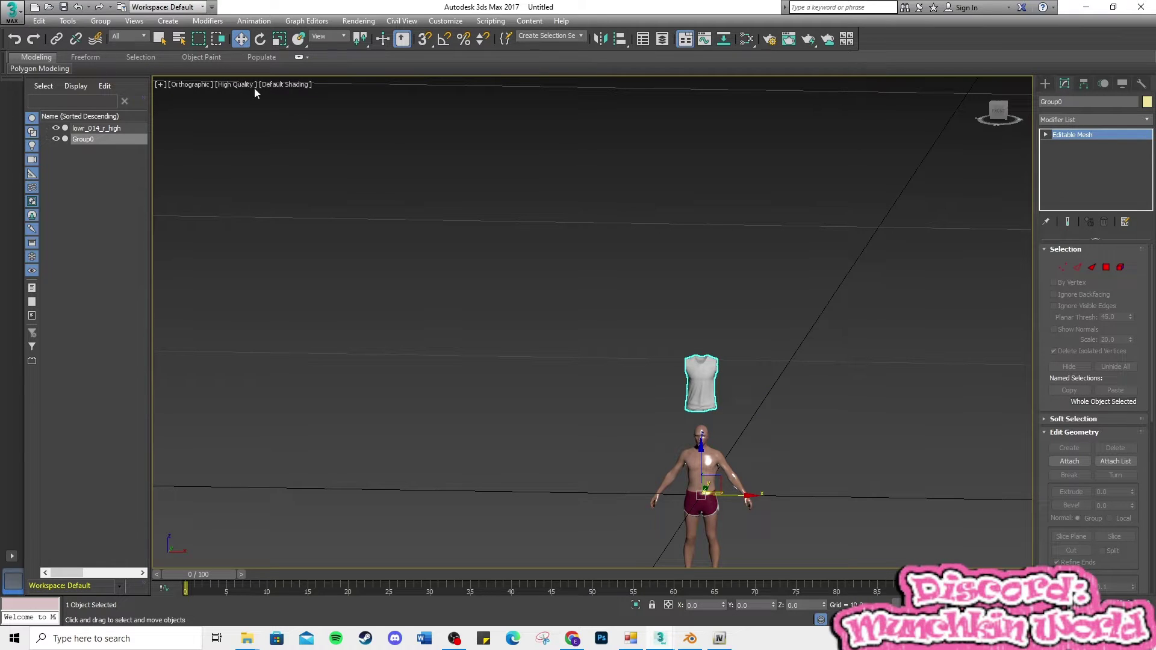
pyautogui.moveTo(700, 448); pyautogui.dragTo(701, 538)
pyautogui.scroll(5, 740, 528)
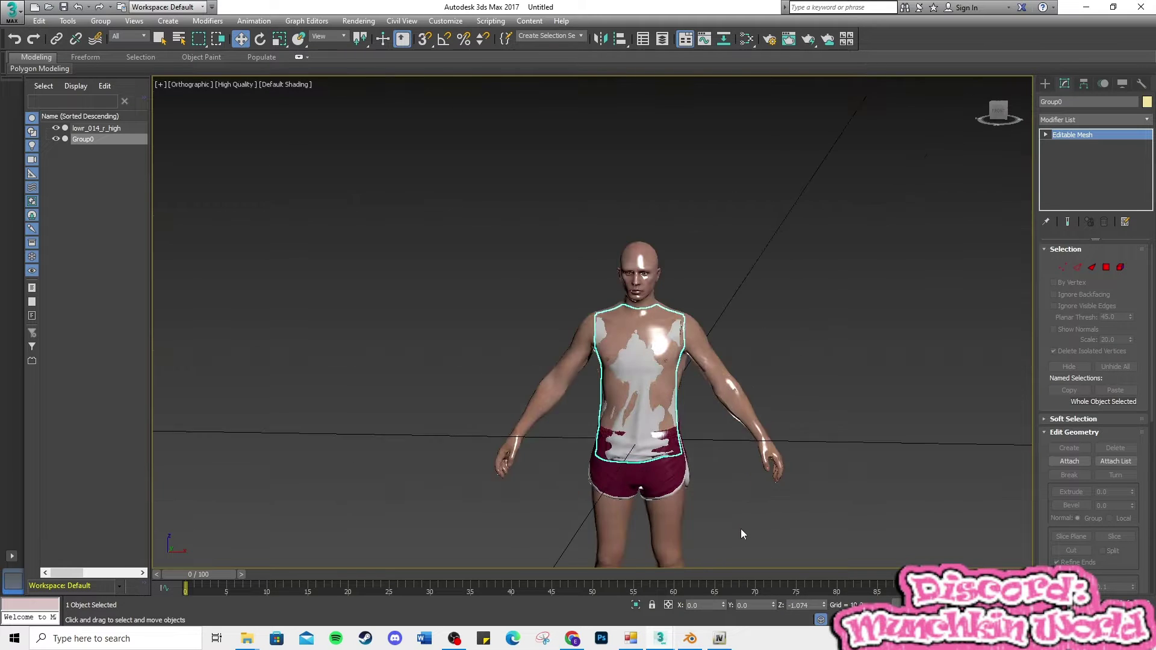
# Fine-tune the shirt's height on the torso and scale it slightly and uniformly to fit the body.
pyautogui.scroll(3, 708, 439)
pyautogui.moveTo(613, 350); pyautogui.dragTo(613, 341)
pyautogui.moveTo(1000, 112)
pyautogui.mouseDown()
pyautogui.moveTo(948, 113)
pyautogui.moveTo(998, 113)
pyautogui.mouseUp()
pyautogui.click(283, 43)
pyautogui.moveTo(613, 298)
pyautogui.mouseDown()
pyautogui.moveTo(613, 282)
pyautogui.moveTo(611, 304)
pyautogui.mouseUp()
pyautogui.click(241, 40)
# Scale the shirt slightly again against the body's side profile and reposition it at about Y 0.006 and Z -1.215.
pyautogui.moveTo(1015, 122); pyautogui.dragTo(875, 119)
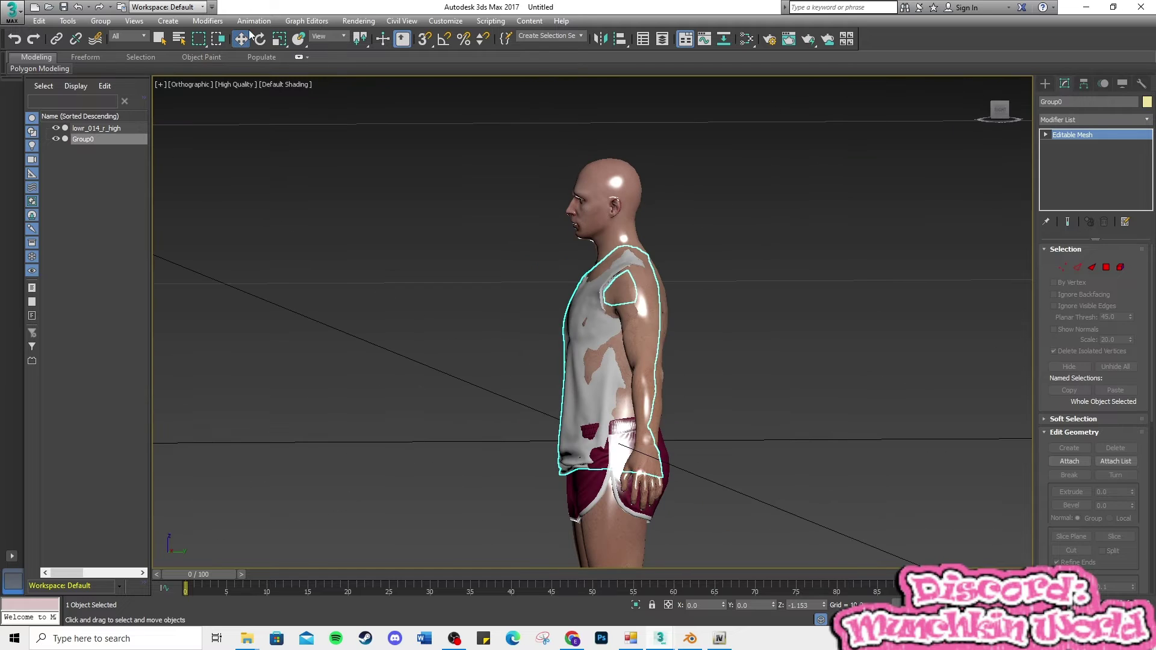
pyautogui.click(280, 40)
pyautogui.moveTo(585, 309)
pyautogui.mouseDown()
pyautogui.moveTo(585, 296)
pyautogui.moveTo(589, 316)
pyautogui.mouseUp()
pyautogui.click(240, 40)
pyautogui.scroll(-5, 720, 457)
pyautogui.click(740, 558)
pyautogui.click(687, 430)
pyautogui.moveTo(740, 560); pyautogui.dragTo(741, 560)
# Examine how the shirt fits around the body from several sides and distances.
pyautogui.scroll(5, 725, 417)
pyautogui.scroll(-2, 626, 387)
pyautogui.moveTo(627, 387); pyautogui.dragTo(855, 325, button='middle')
pyautogui.moveTo(997, 110); pyautogui.dragTo(927, 111)
pyautogui.scroll(-5, 822, 380)
pyautogui.moveTo(1000, 109)
pyautogui.mouseDown()
pyautogui.moveTo(958, 111)
pyautogui.moveTo(987, 115)
pyautogui.mouseUp()
pyautogui.scroll(-2, 891, 195)
pyautogui.scroll(7, 790, 319)
pyautogui.scroll(-5, 705, 254)
pyautogui.keyDown('alt'); pyautogui.moveTo(705, 253); pyautogui.dragTo(1020, 100, button='middle'); pyautogui.keyUp('alt')
# Center the shirt geometry on its pivot with Affect Object Only, undo the trial move, and leave that mode.
pyautogui.click(1084, 83)
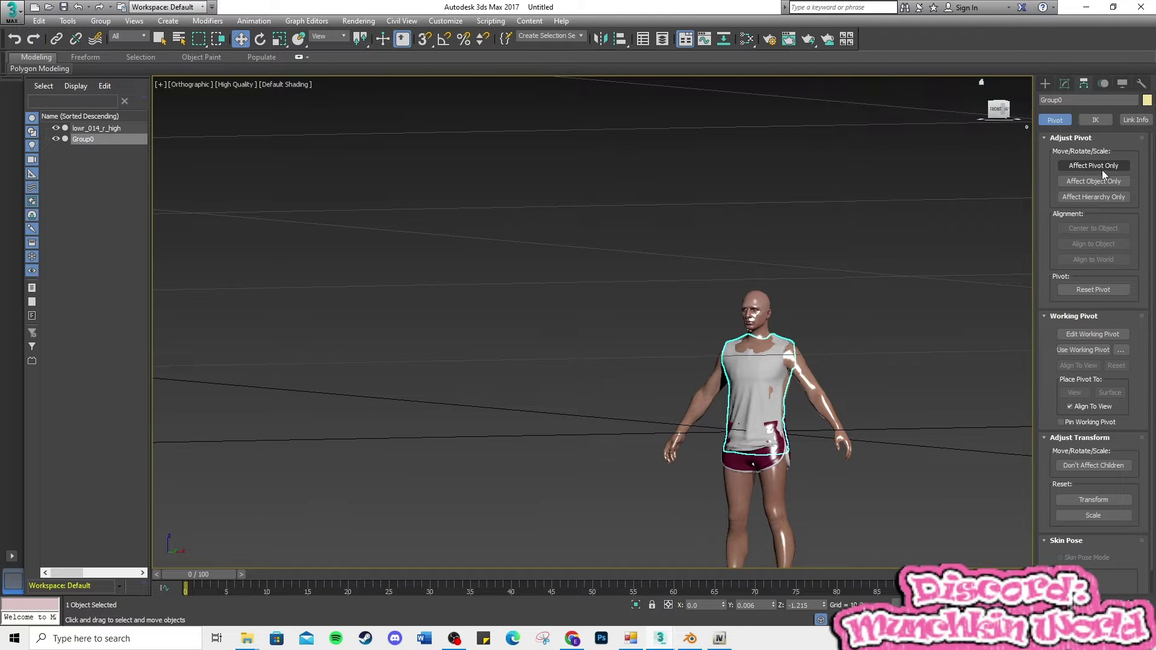
pyautogui.click(1097, 181)
pyautogui.click(1093, 231)
pyautogui.scroll(-5, 870, 376)
pyautogui.moveTo(831, 437); pyautogui.dragTo(831, 388)
pyautogui.hotkey('ctrl', 'z')
pyautogui.click(1119, 180)
# Raise the centered shirt back up onto the body's torso and align it with the chest.
pyautogui.moveTo(830, 432); pyautogui.dragTo(830, 355)
pyautogui.scroll(6, 845, 398)
pyautogui.moveTo(763, 339); pyautogui.dragTo(763, 271)
pyautogui.keyDown('alt'); pyautogui.moveTo(762, 271); pyautogui.dragTo(812, 320, button='middle'); pyautogui.keyUp('alt')
pyautogui.moveTo(813, 320); pyautogui.dragTo(816, 320)
# Enlarge the shirt uniformly around its centered pivot and nudge its depth and height to cover the torso.
pyautogui.click(281, 38)
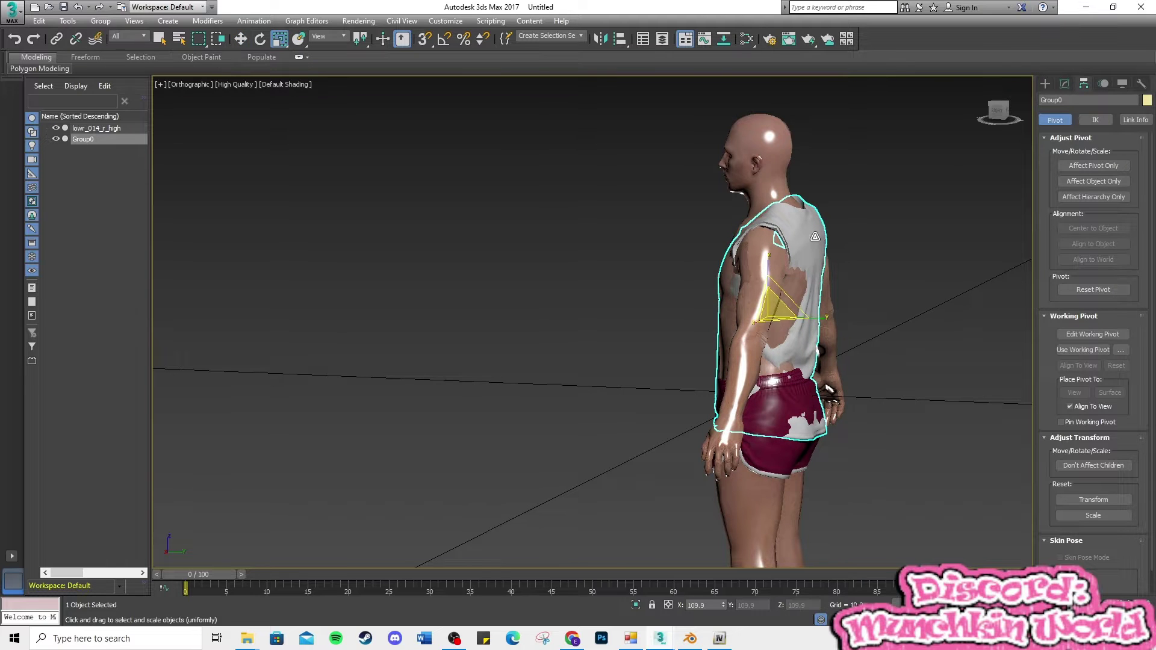
pyautogui.moveTo(815, 236); pyautogui.dragTo(815, 233)
pyautogui.press('w')
pyautogui.moveTo(805, 318); pyautogui.dragTo(797, 318)
pyautogui.moveTo(760, 266); pyautogui.dragTo(761, 273)
# Shift the shirt to about X 0.001 and Y 0.01 so it sits centered on the torso from front and back.
pyautogui.moveTo(738, 313)
pyautogui.keyDown('alt'); pyautogui.mouseDown(button='middle')
pyautogui.moveTo(800, 317)
pyautogui.moveTo(674, 317)
pyautogui.moveTo(740, 316)
pyautogui.mouseUp(button='middle'); pyautogui.keyUp('alt')
pyautogui.moveTo(807, 323); pyautogui.dragTo(815, 324)
pyautogui.keyDown('alt'); pyautogui.moveTo(815, 324); pyautogui.dragTo(786, 310, button='middle'); pyautogui.keyUp('alt')
pyautogui.moveTo(798, 322); pyautogui.dragTo(804, 324)
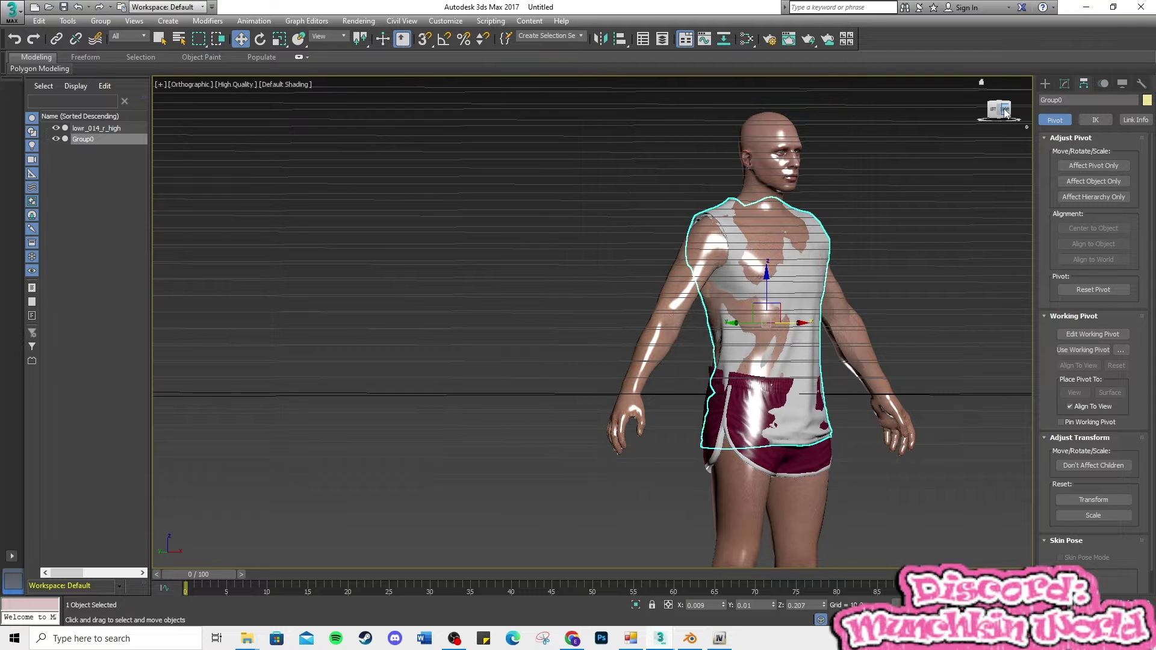
pyautogui.click(1004, 113)
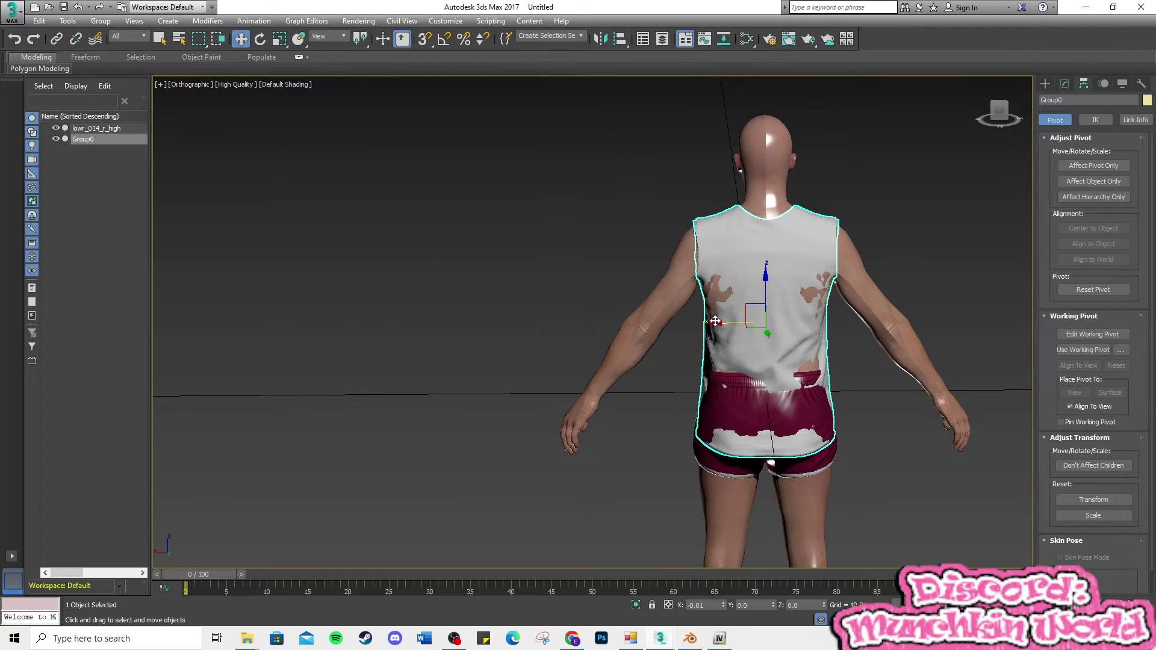
pyautogui.click(1009, 112)
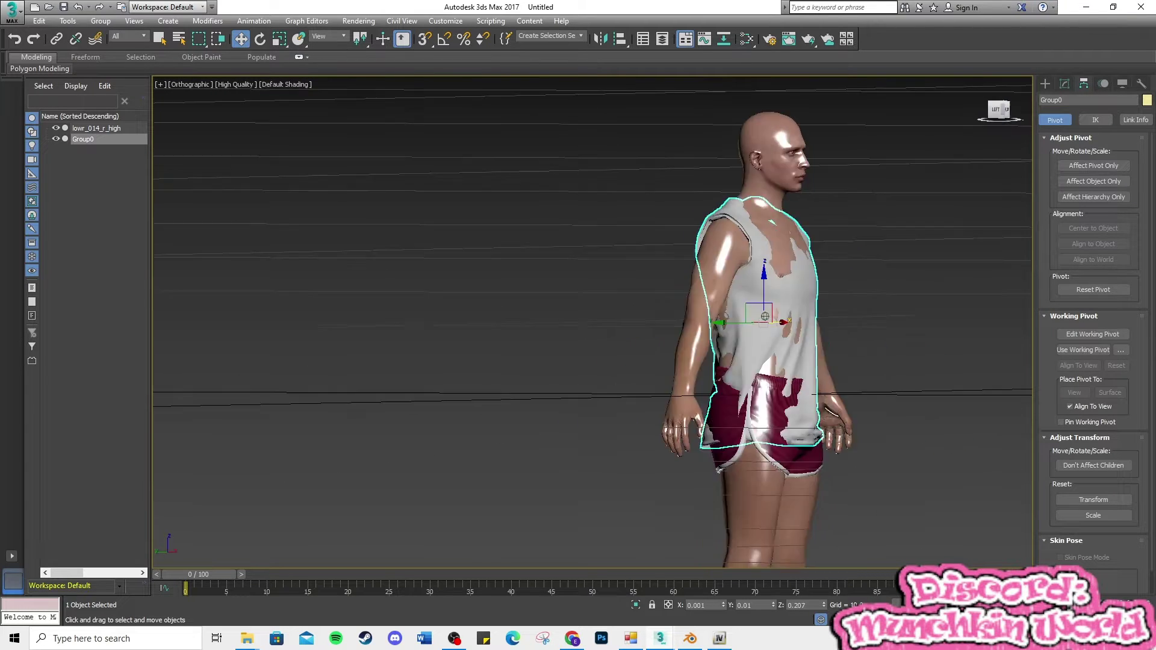
pyautogui.click(1006, 111)
# Scale the shirt uniformly to about 102% and reposition it at about Y 0.005 and Z 0.191.
pyautogui.press('r')
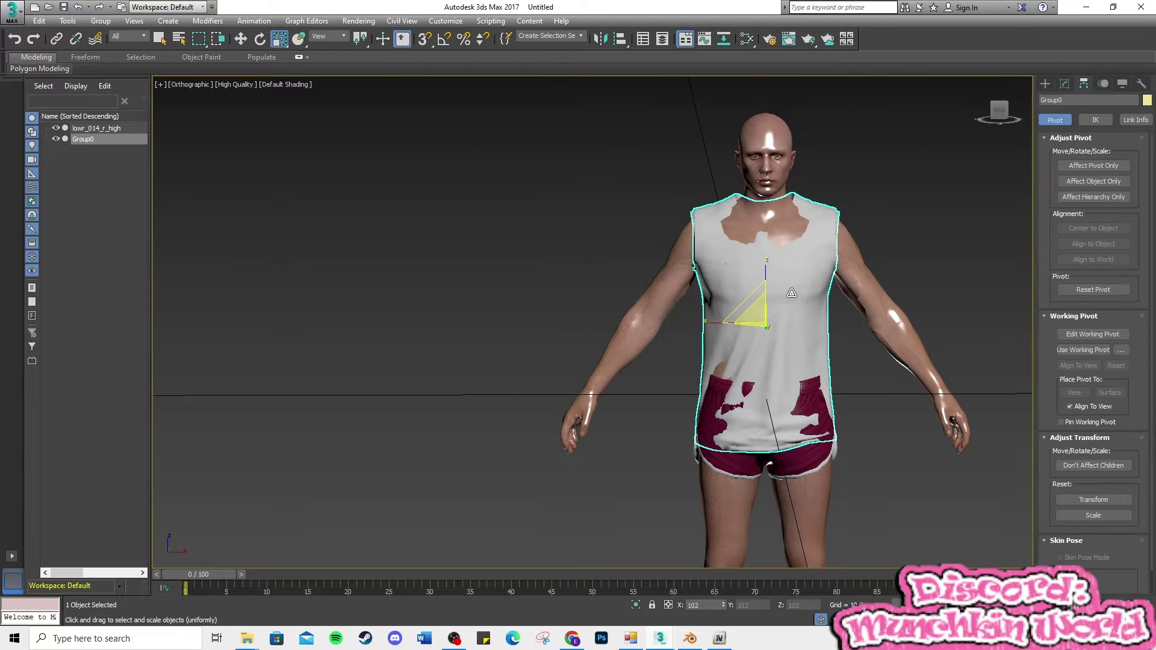
pyautogui.press('w')
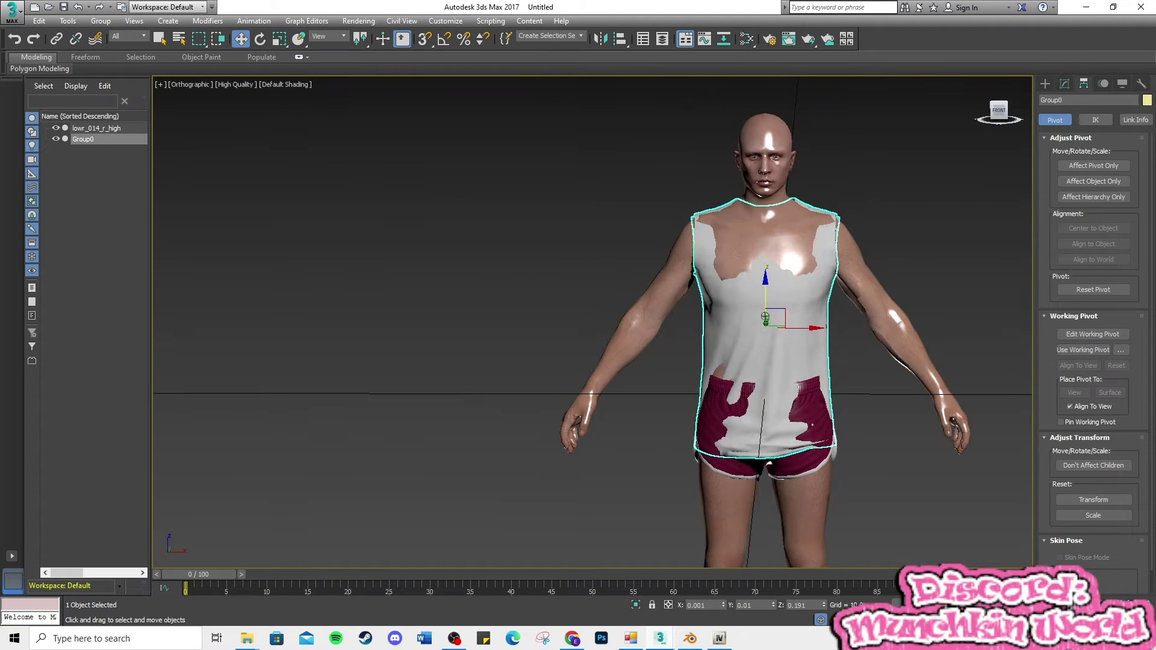
pyautogui.keyDown('alt'); pyautogui.moveTo(957, 310); pyautogui.dragTo(858, 307, button='middle'); pyautogui.keyUp('alt')
pyautogui.moveTo(815, 328); pyautogui.dragTo(812, 329)
pyautogui.click(992, 111)
pyautogui.keyDown('alt'); pyautogui.moveTo(936, 234); pyautogui.dragTo(836, 278, button='middle'); pyautogui.keyUp('alt')
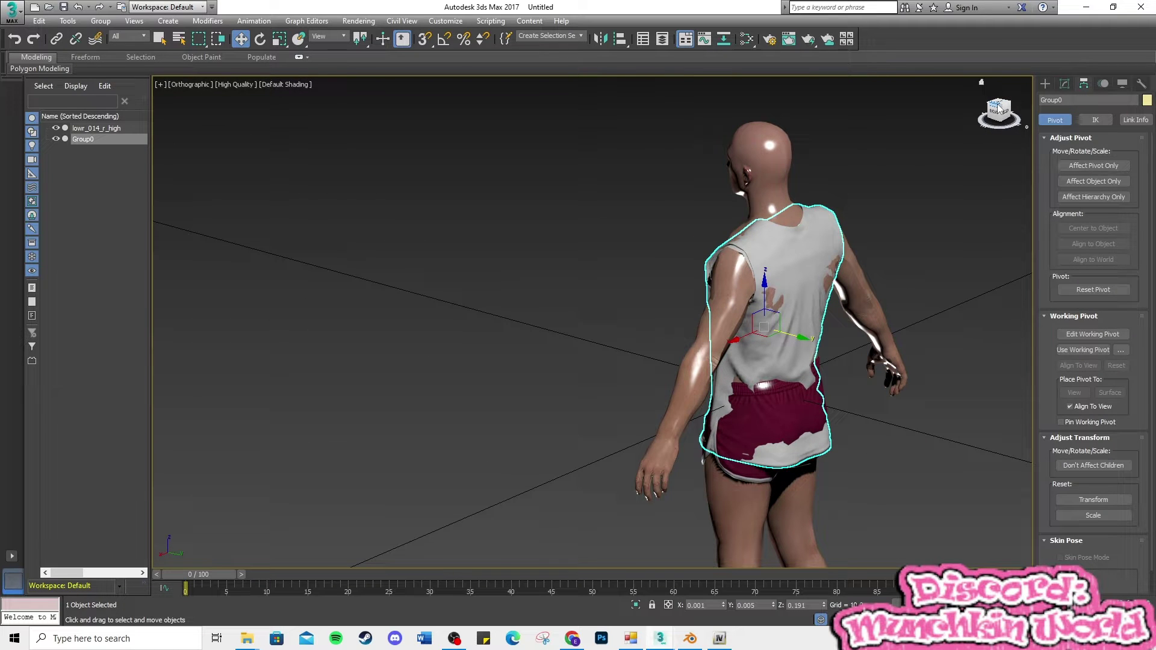
# Fit the shirt around the shoulders and armholes in close-up by moving it to about Y 0.008 and Z 0.192.
pyautogui.keyDown('alt'); pyautogui.moveTo(895, 310); pyautogui.dragTo(794, 211, button='middle'); pyautogui.keyUp('alt')
pyautogui.scroll(5, 793, 211)
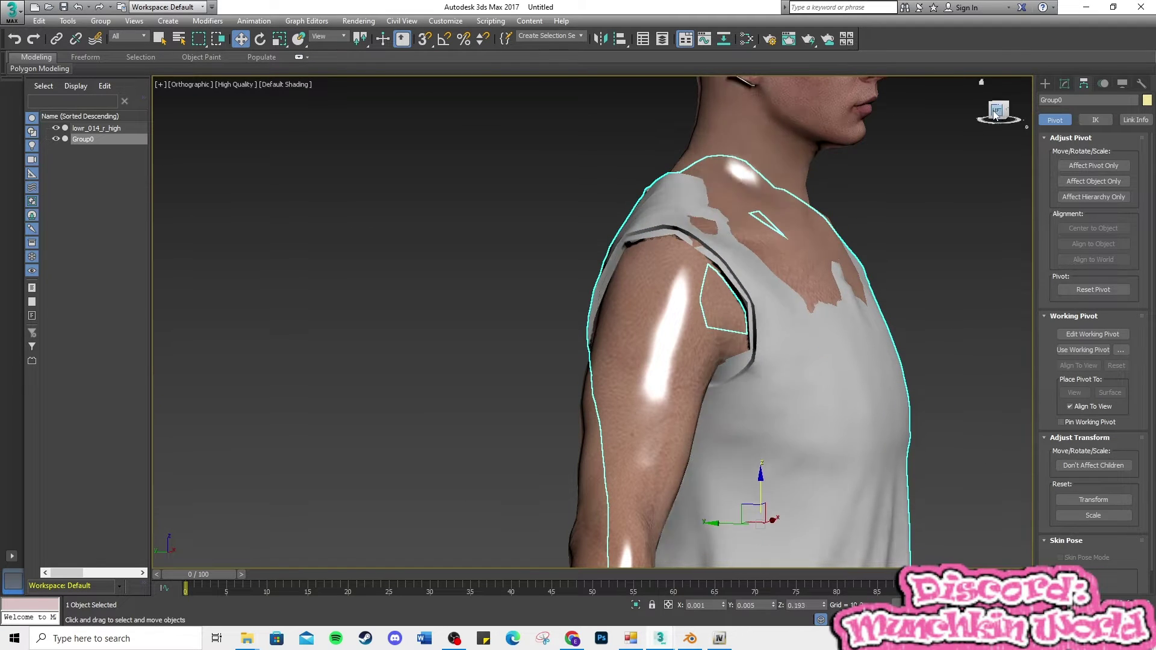
pyautogui.moveTo(1002, 116)
pyautogui.mouseDown()
pyautogui.moveTo(755, 116)
pyautogui.moveTo(989, 121)
pyautogui.mouseUp()
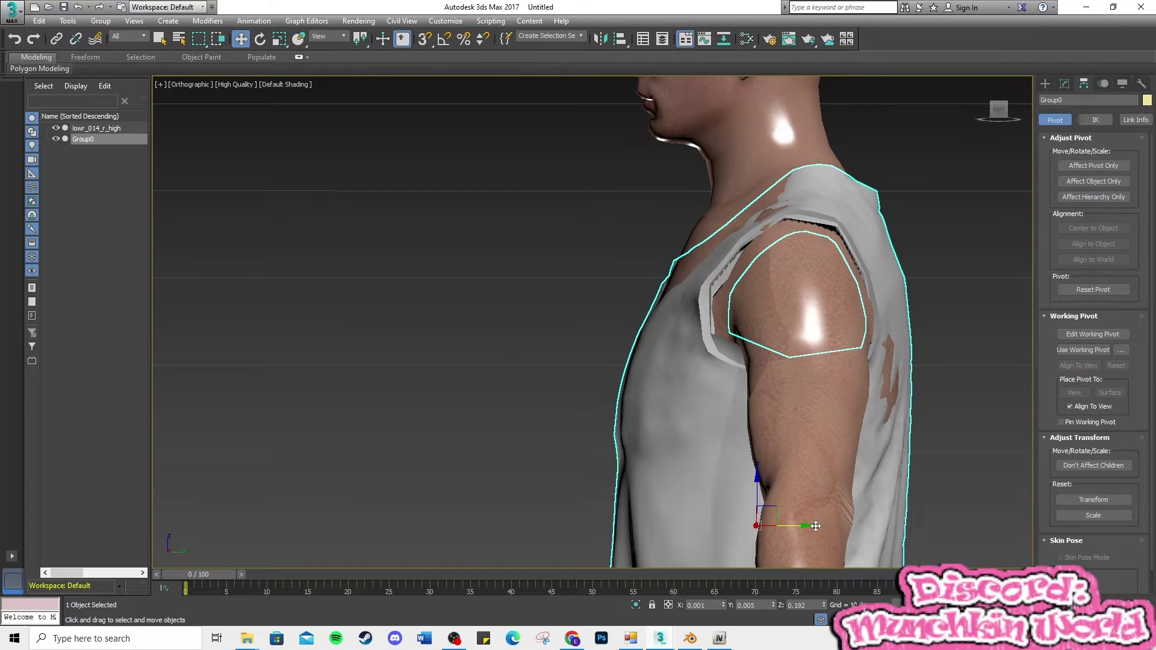
pyautogui.moveTo(808, 527); pyautogui.dragTo(812, 525)
pyautogui.moveTo(1001, 106)
pyautogui.mouseDown()
pyautogui.moveTo(758, 108)
pyautogui.moveTo(1000, 109)
pyautogui.mouseUp()
pyautogui.scroll(-5, 893, 280)
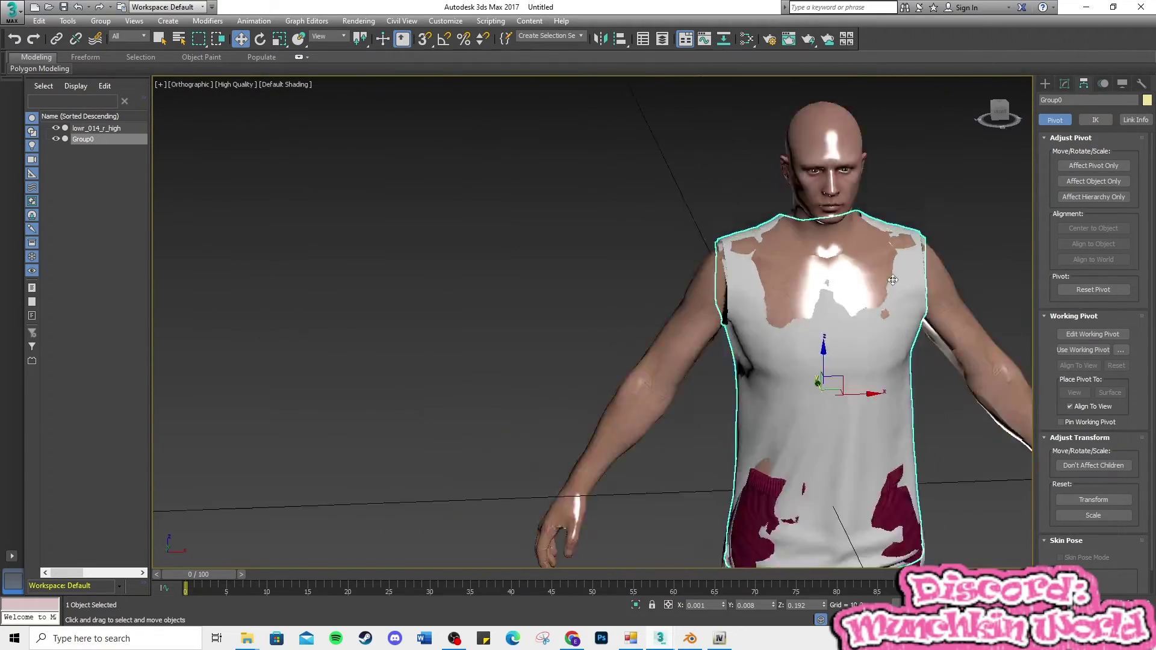
pyautogui.moveTo(1000, 111); pyautogui.dragTo(976, 111)
pyautogui.keyDown('alt'); pyautogui.moveTo(823, 380); pyautogui.dragTo(798, 378, button='middle'); pyautogui.keyUp('alt')
pyautogui.scroll(-3, 903, 330)
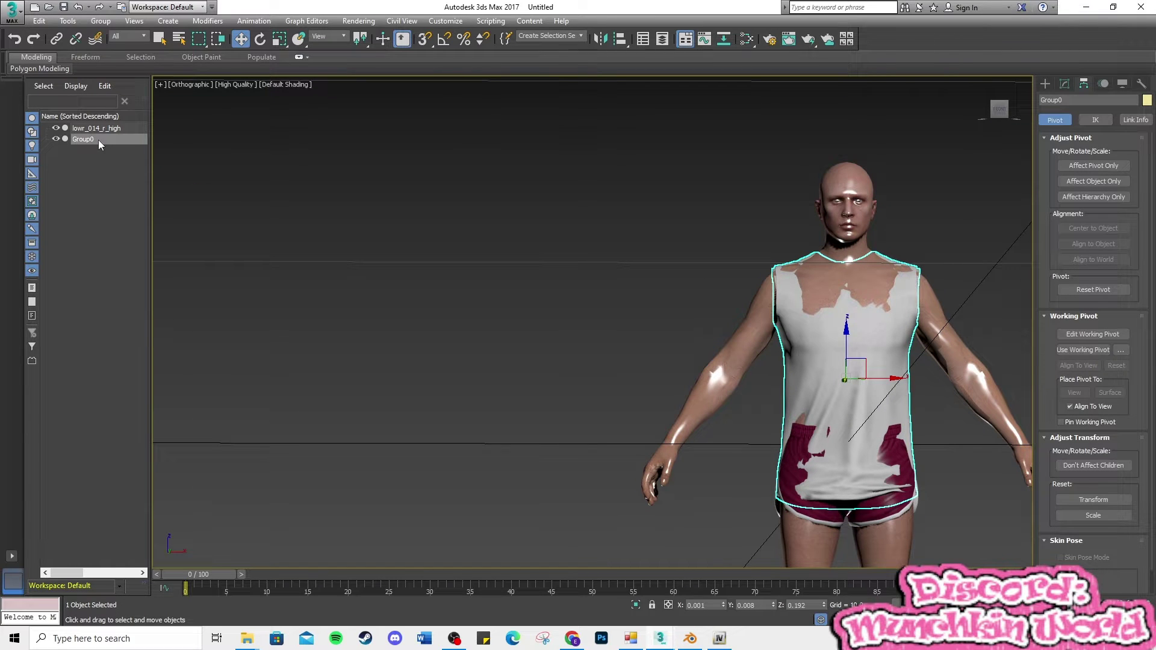
# Export only the selected shirt as gw::OBJ-Exporter (*.OBJ), replacing maleshirt in the male folder and keeping the preset export options.
pyautogui.click(17, 21)
pyautogui.moveTo(59, 205)
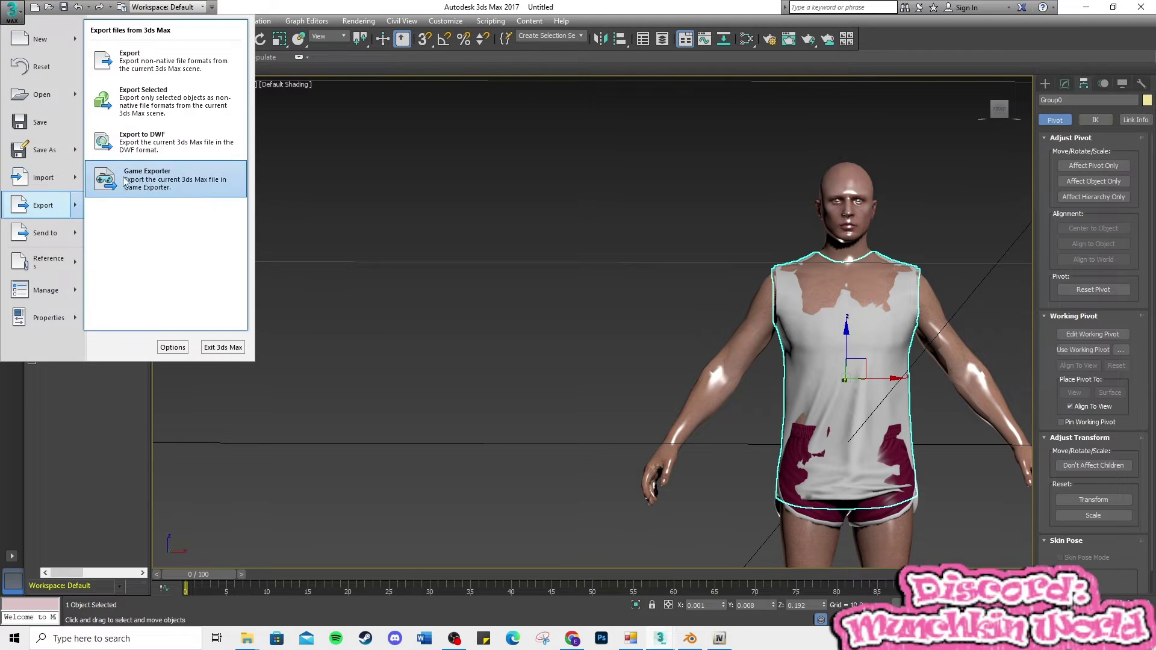
pyautogui.click(143, 121)
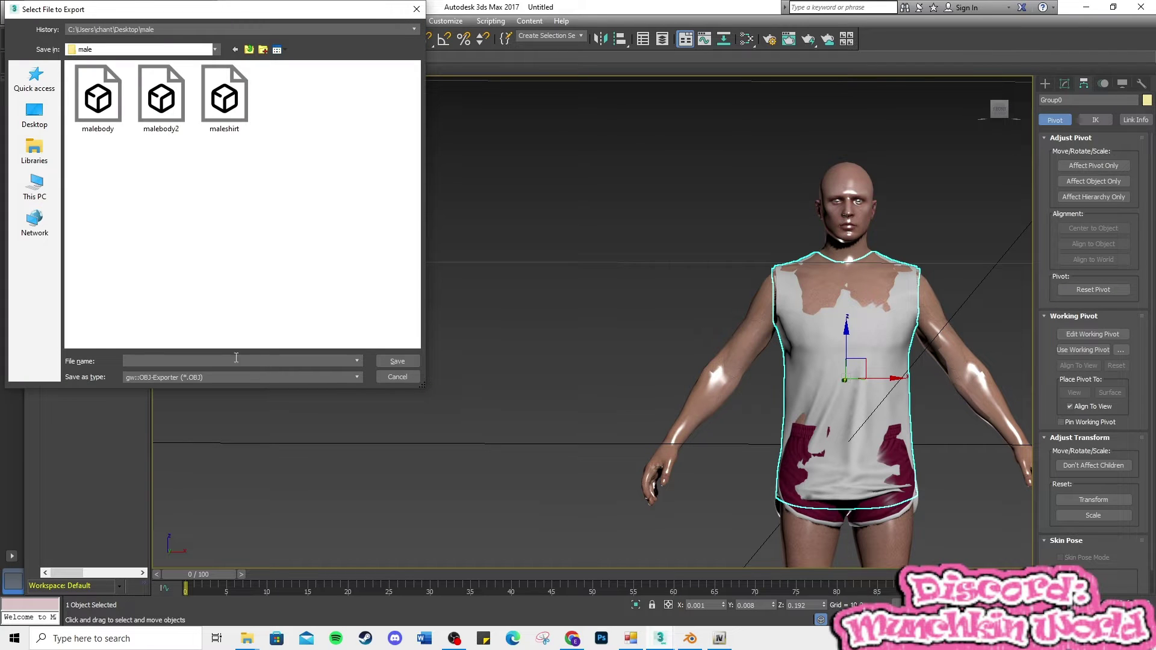
pyautogui.click(229, 114)
pyautogui.click(397, 362)
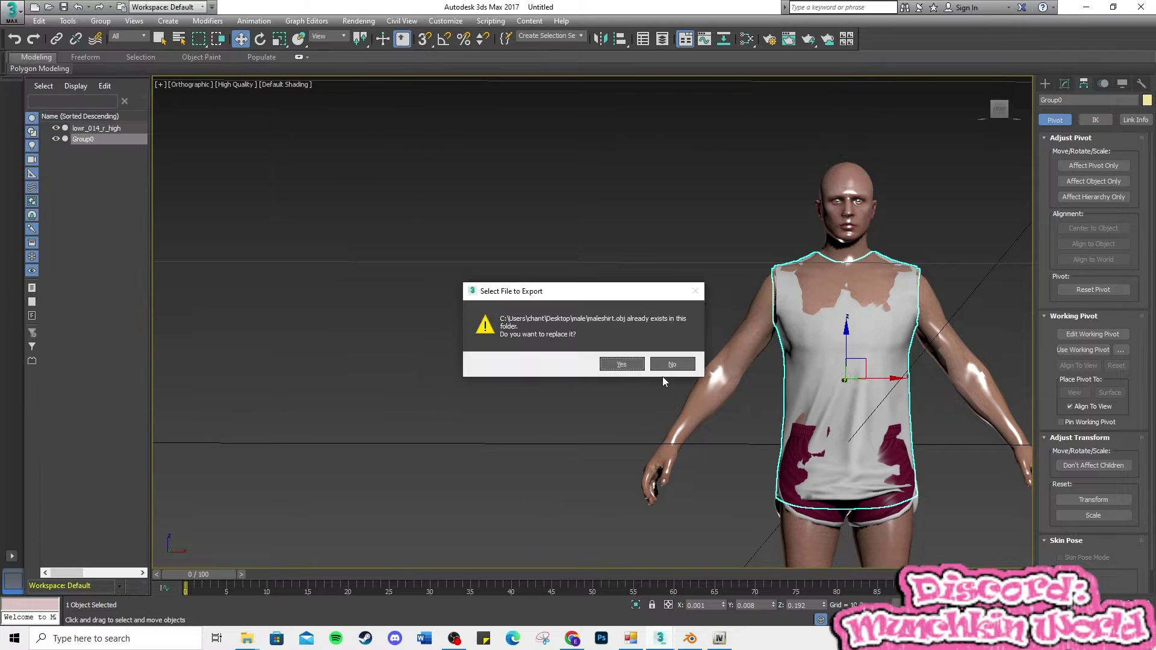
pyautogui.click(621, 365)
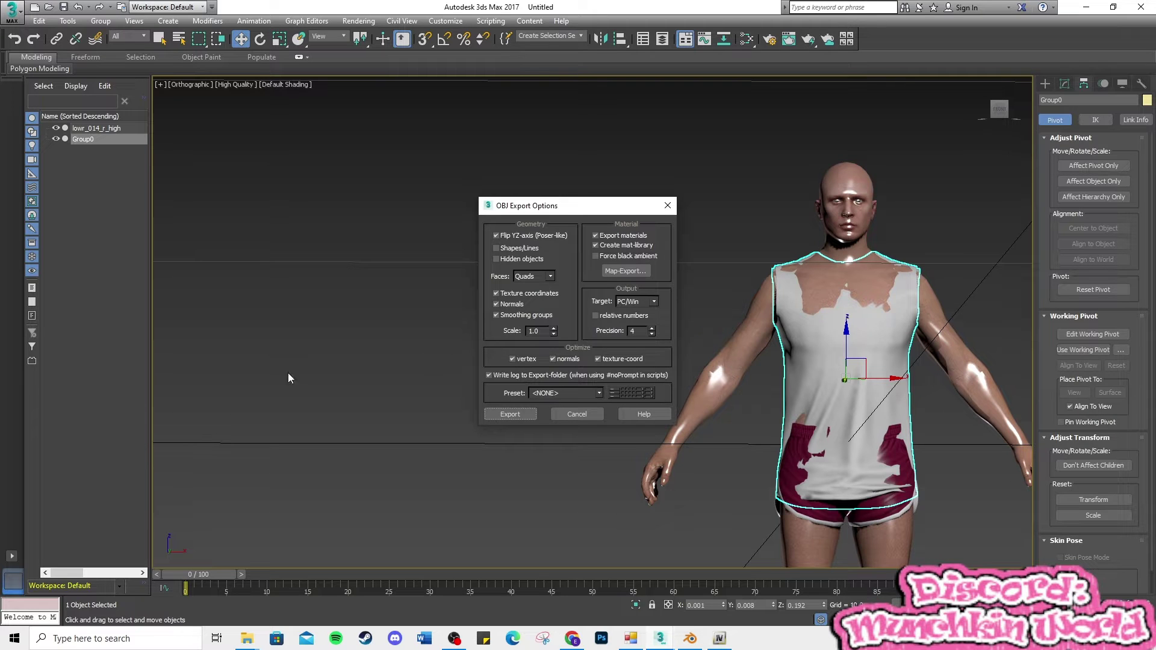
pyautogui.click(509, 414)
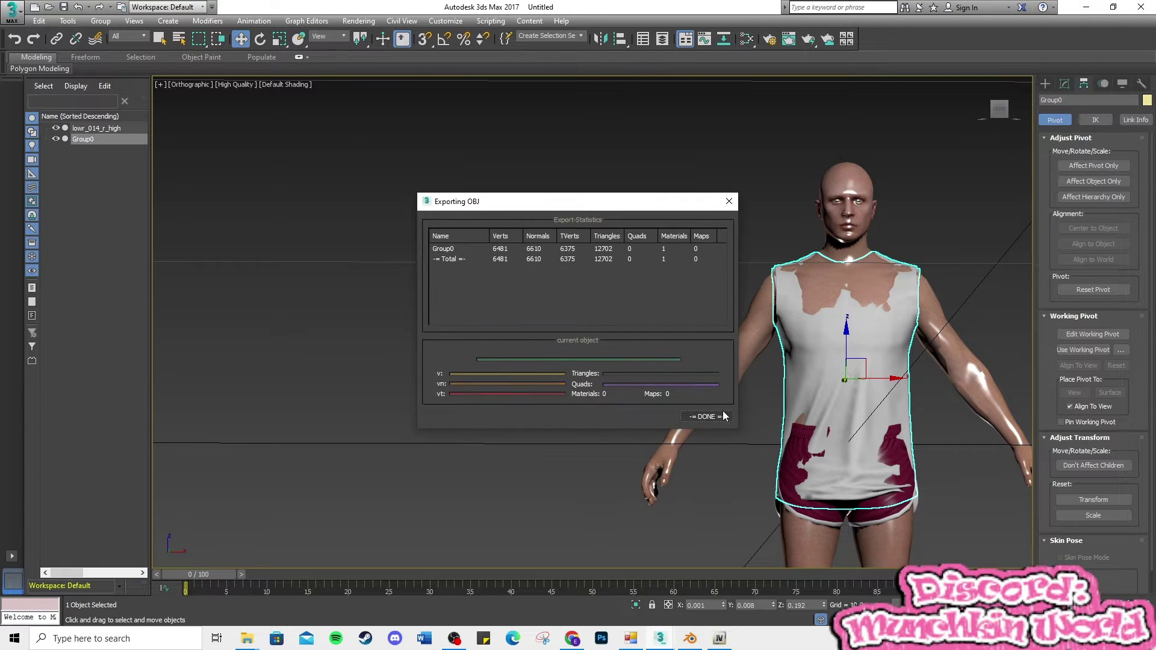
pyautogui.click(705, 416)
# Switch to Blender and delete the default camera, cube and light from the scene.
pyautogui.click(691, 638)
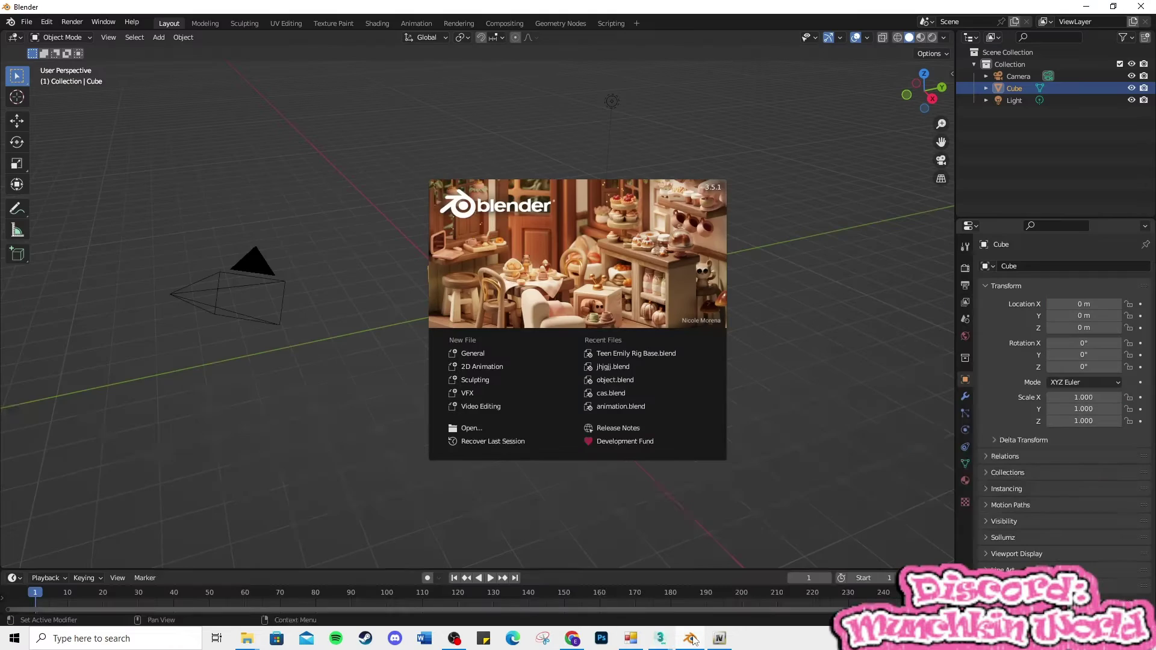
pyautogui.moveTo(786, 437); pyautogui.dragTo(134, 67)
pyautogui.press('Delete')
# Import malebody2.obj as Wavefront (.obj) from the male folder on the Desktop, keeping the preset options.
pyautogui.click(27, 22)
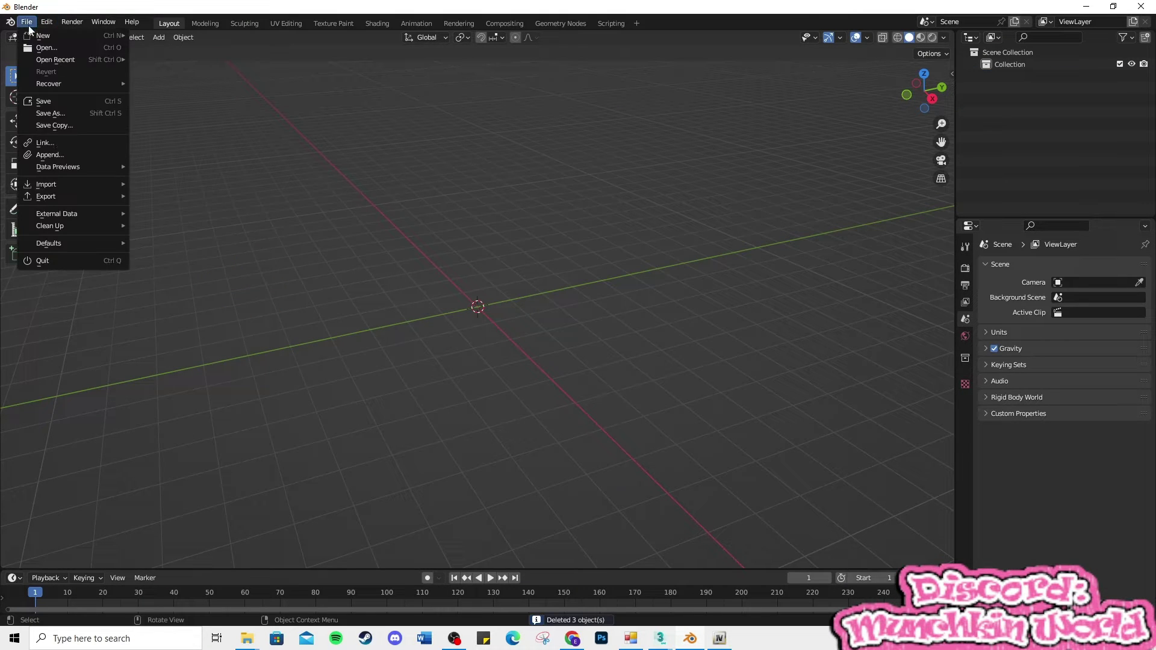
pyautogui.moveTo(83, 186)
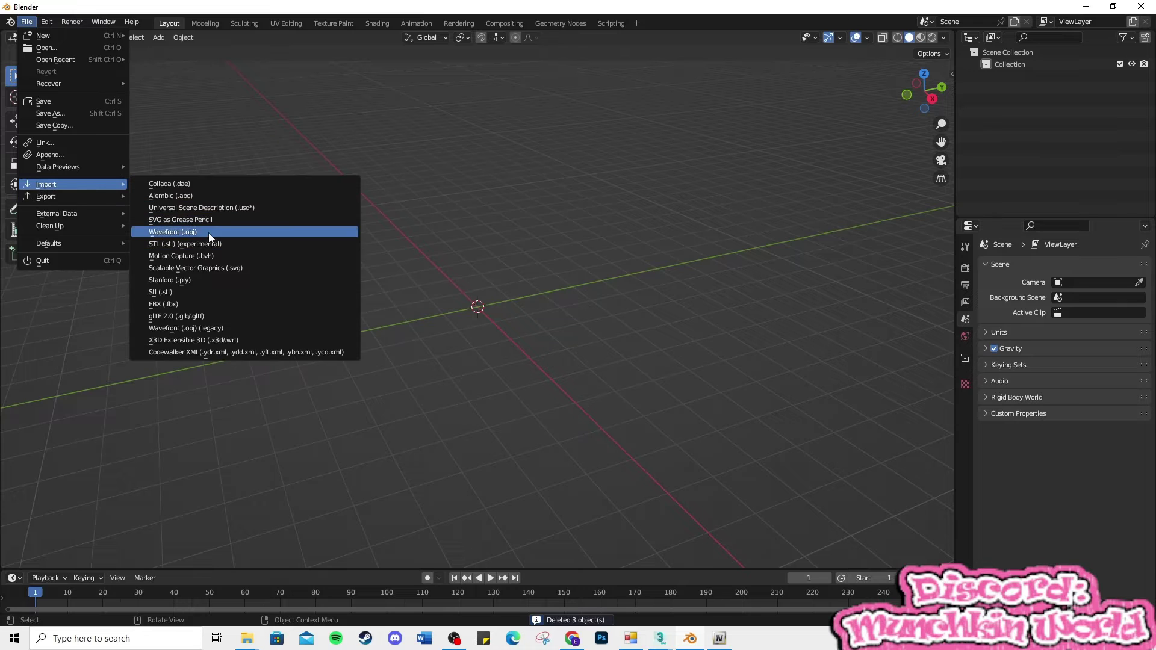
pyautogui.click(208, 231)
pyautogui.click(315, 248)
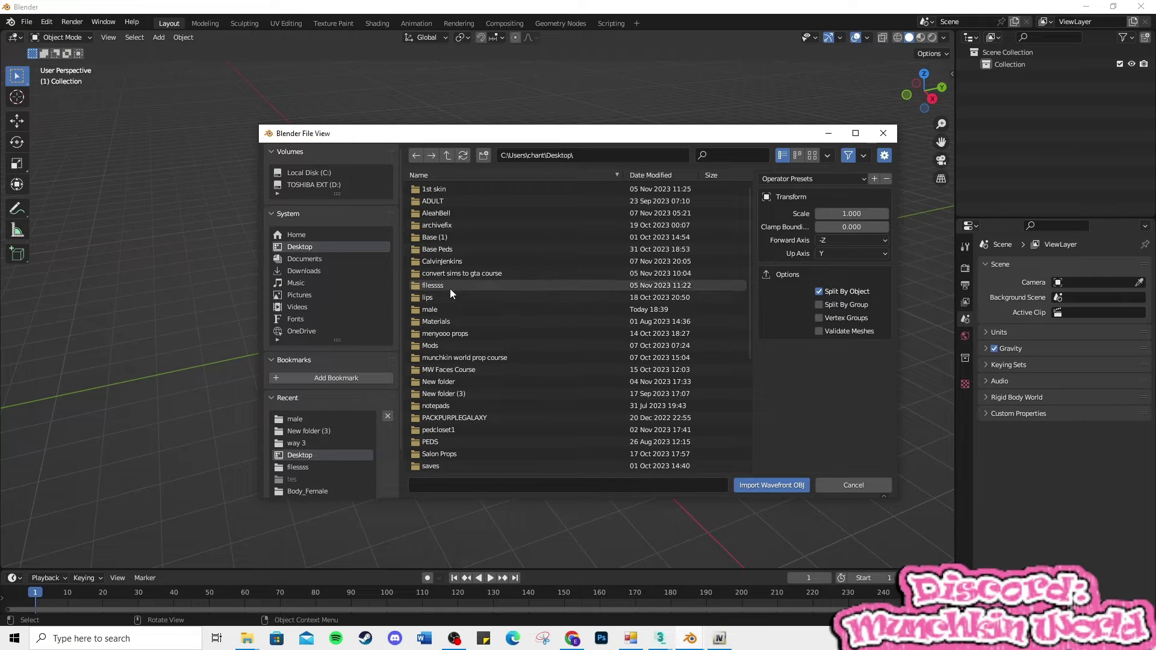
pyautogui.click(446, 310)
pyautogui.click(445, 310)
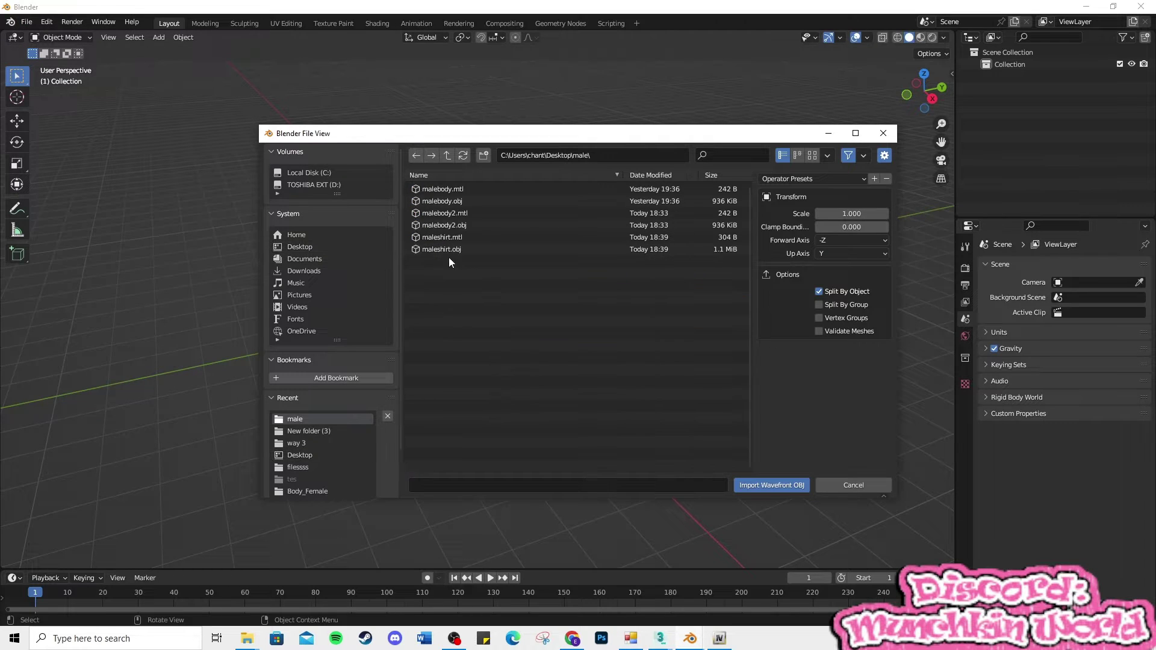
pyautogui.doubleClick(470, 225)
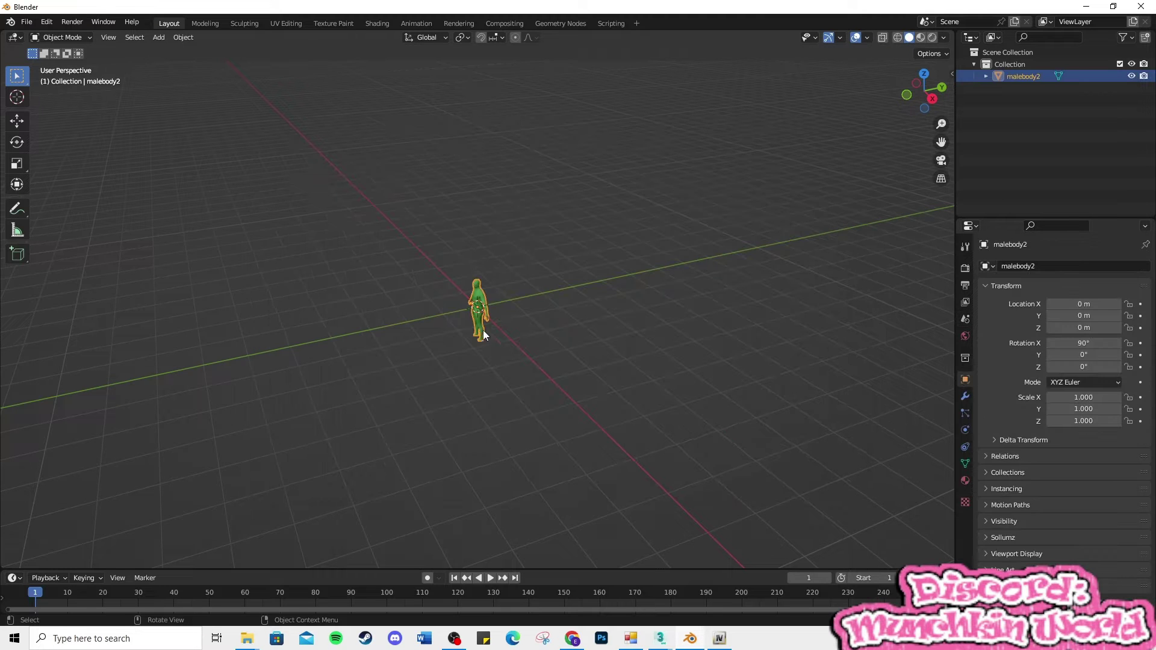
# Import maleshirt.obj as Wavefront (.obj) from the same male folder, keeping the preset options.
pyautogui.moveTo(623, 201); pyautogui.dragTo(719, 193, button='middle')
pyautogui.click(29, 23)
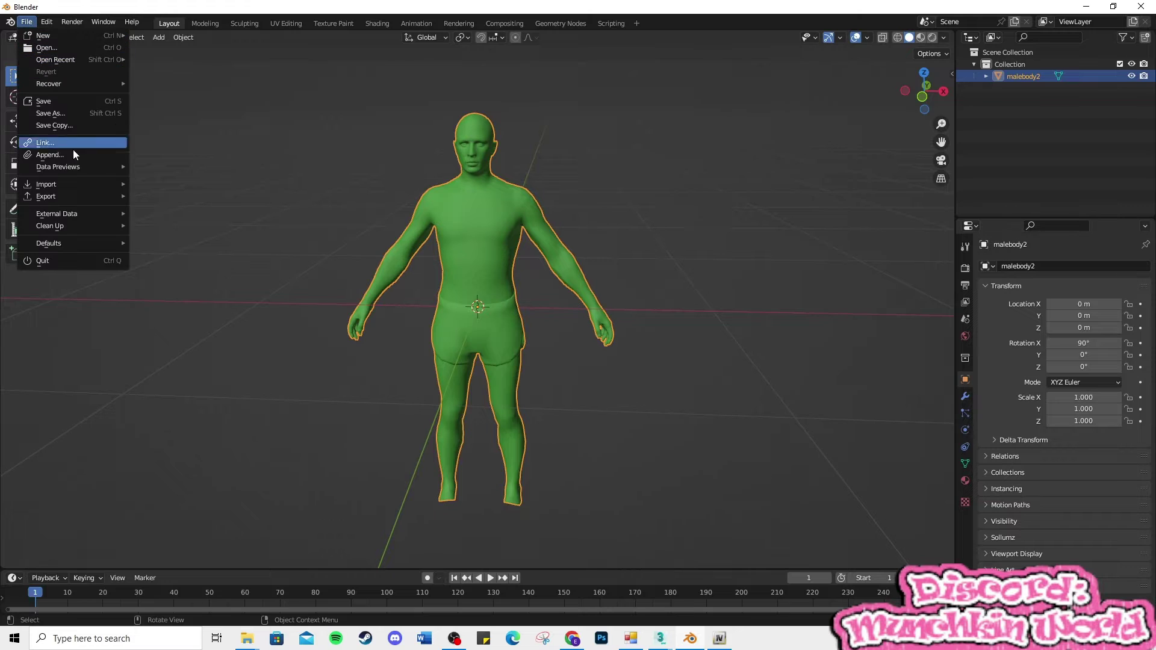
pyautogui.moveTo(75, 183)
pyautogui.click(193, 233)
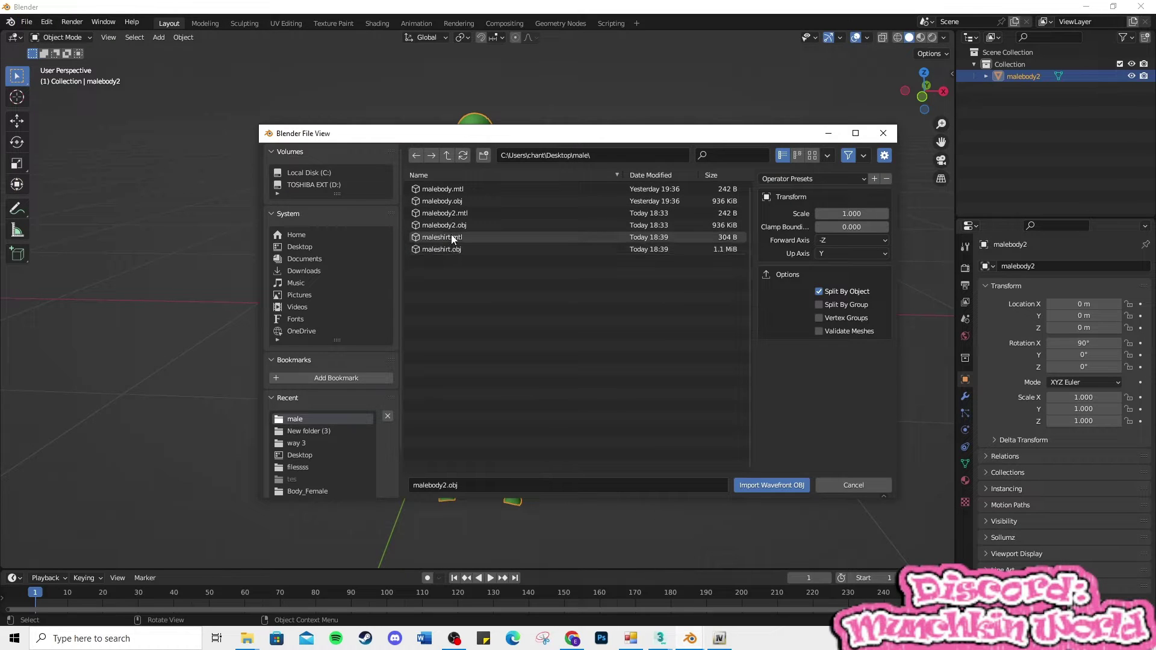
pyautogui.click(442, 248)
pyautogui.click(763, 484)
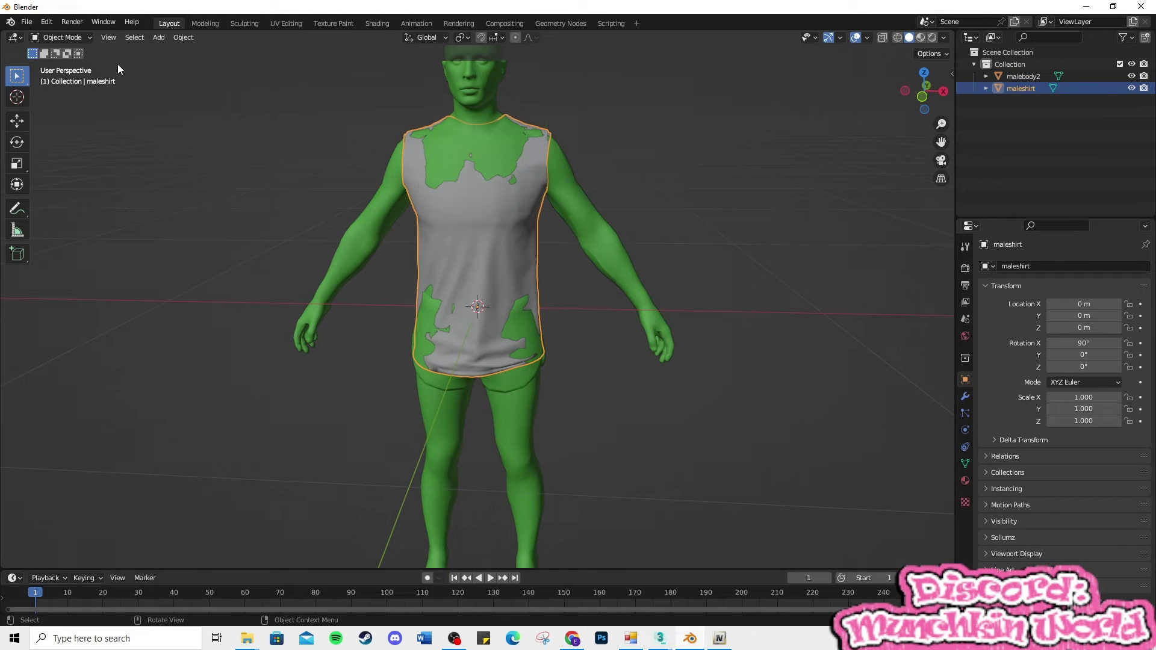
# Put maleshirt into Sculpt Mode and set up the Grab brush with X symmetry and a 185 px radius.
pyautogui.click(85, 39)
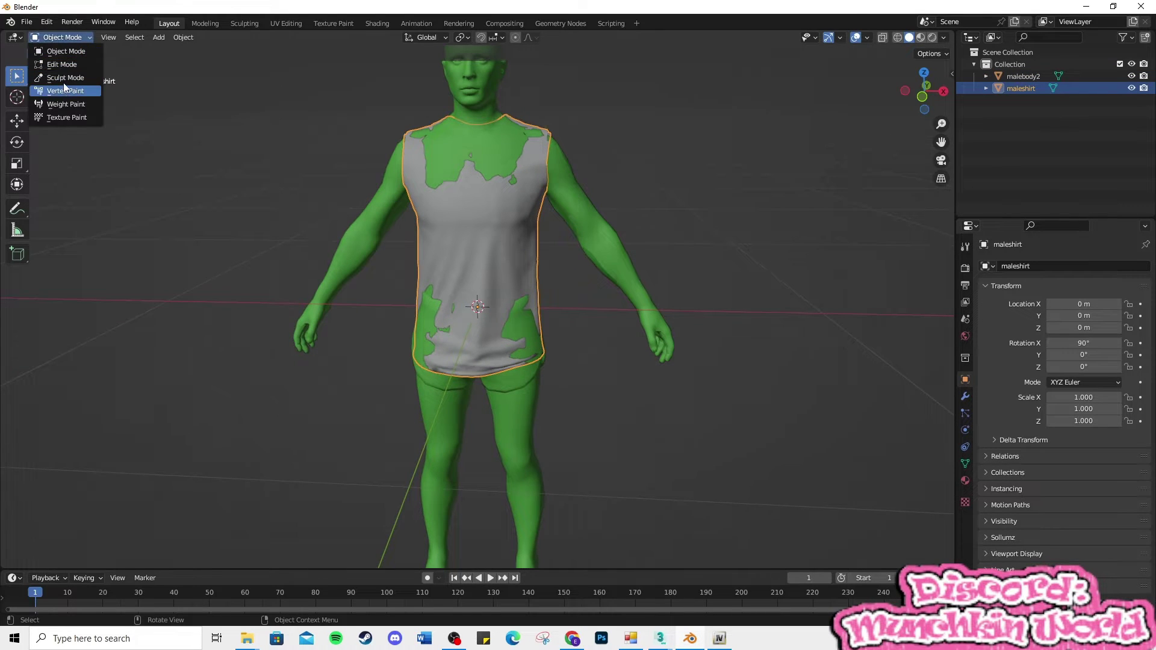
pyautogui.click(64, 78)
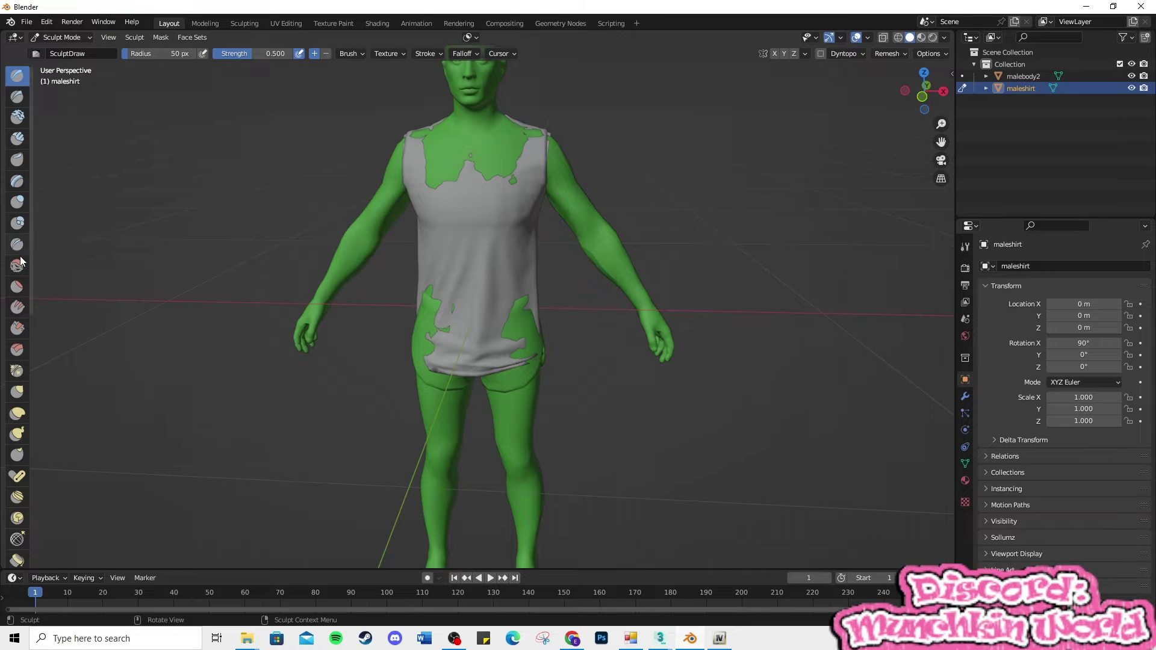
pyautogui.click(18, 393)
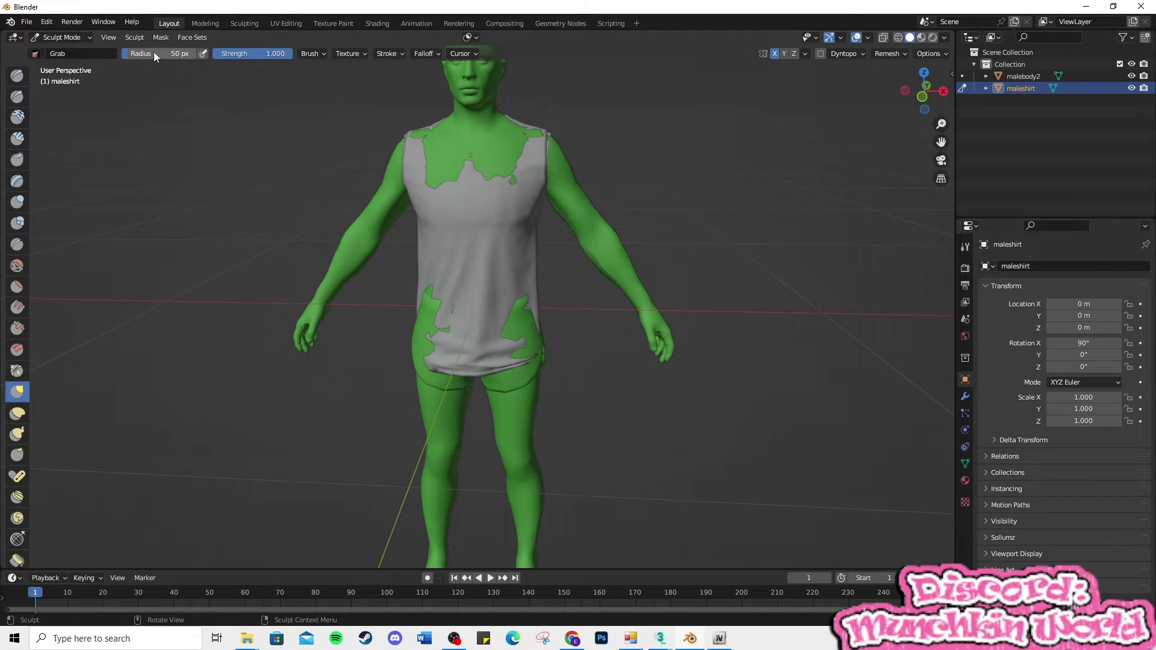
pyautogui.moveTo(141, 53); pyautogui.dragTo(149, 53)
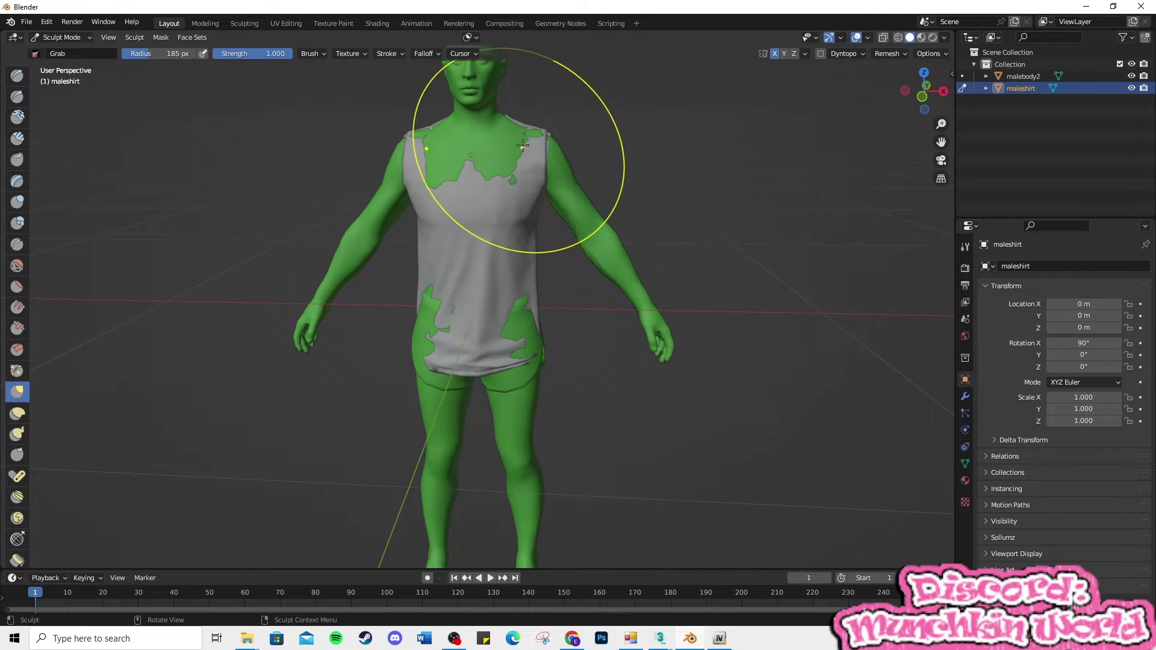
# Pull the shirt's chest and neckline outward with the Grab brush until they cover the body at the front.
pyautogui.moveTo(534, 132); pyautogui.dragTo(489, 157)
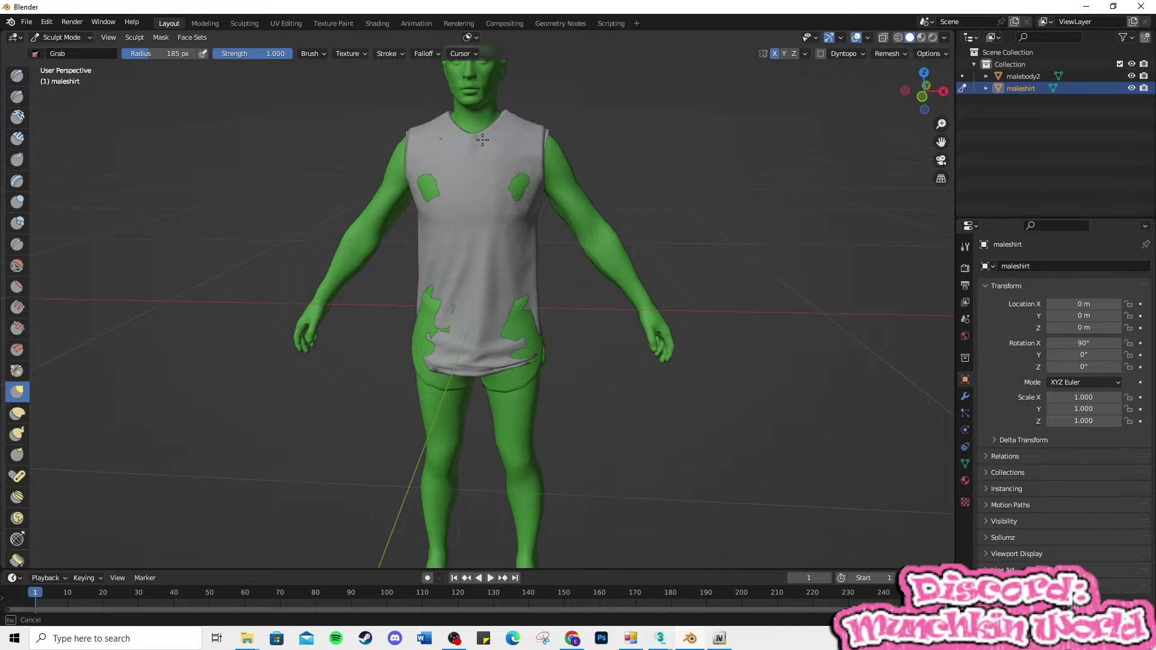
pyautogui.moveTo(483, 139); pyautogui.dragTo(519, 188)
pyautogui.moveTo(519, 188); pyautogui.dragTo(456, 201, button='middle')
pyautogui.moveTo(457, 202); pyautogui.dragTo(450, 201)
pyautogui.moveTo(451, 201)
pyautogui.mouseDown(button='middle')
pyautogui.moveTo(515, 198)
pyautogui.moveTo(448, 201)
pyautogui.mouseUp(button='middle')
pyautogui.moveTo(448, 201); pyautogui.dragTo(447, 201)
pyautogui.moveTo(447, 201); pyautogui.dragTo(491, 194, button='middle')
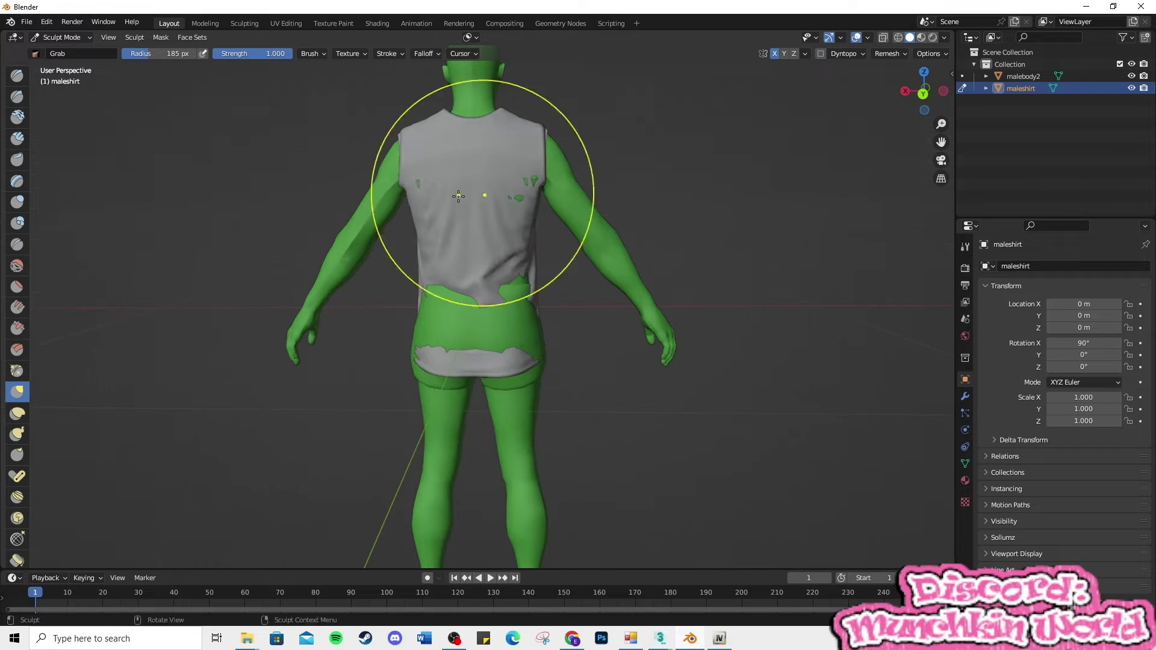
# Adjust the shirt's upper back and shoulder area with small Grab strokes where the body pokes through.
pyautogui.moveTo(416, 187)
pyautogui.mouseDown(button='middle')
pyautogui.moveTo(490, 207)
pyautogui.moveTo(744, 207)
pyautogui.moveTo(720, 208)
pyautogui.mouseUp(button='middle')
pyautogui.scroll(4, 435, 218)
pyautogui.moveTo(433, 120); pyautogui.dragTo(436, 120)
pyautogui.moveTo(668, 204); pyautogui.dragTo(536, 199, button='middle')
pyautogui.moveTo(514, 119); pyautogui.dragTo(522, 117)
pyautogui.moveTo(522, 118); pyautogui.dragTo(542, 274, button='middle')
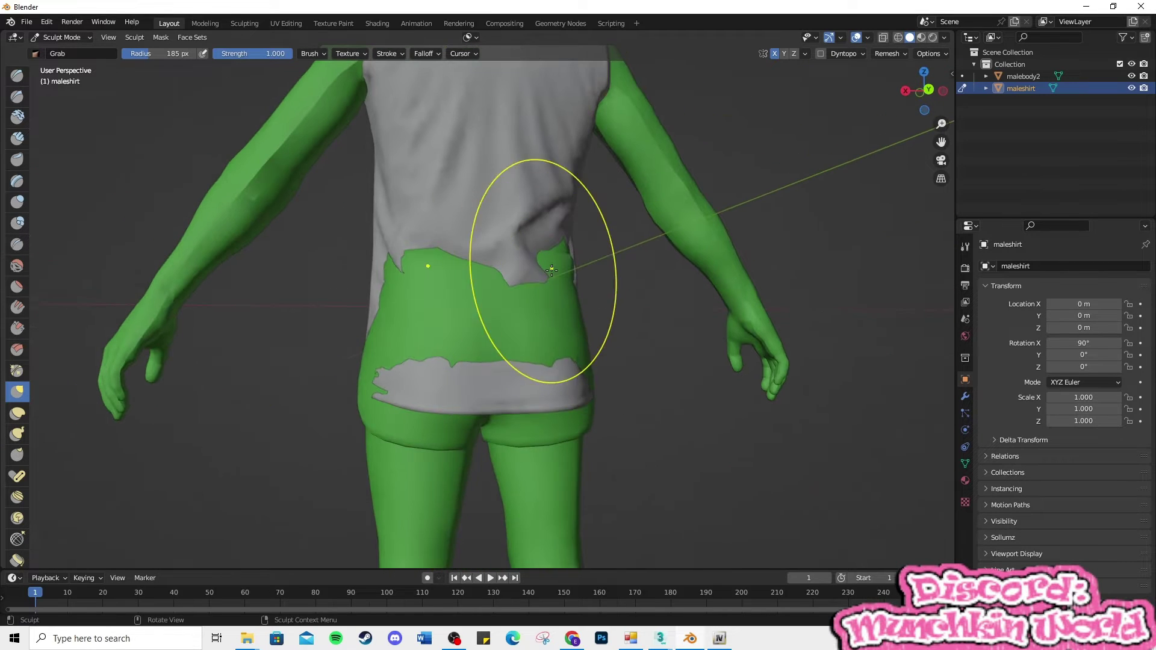
# Pull the shirt's lower back outward over the body, enlarging the Grab brush radius to 383 px for the wider strokes.
pyautogui.moveTo(495, 286); pyautogui.dragTo(557, 303)
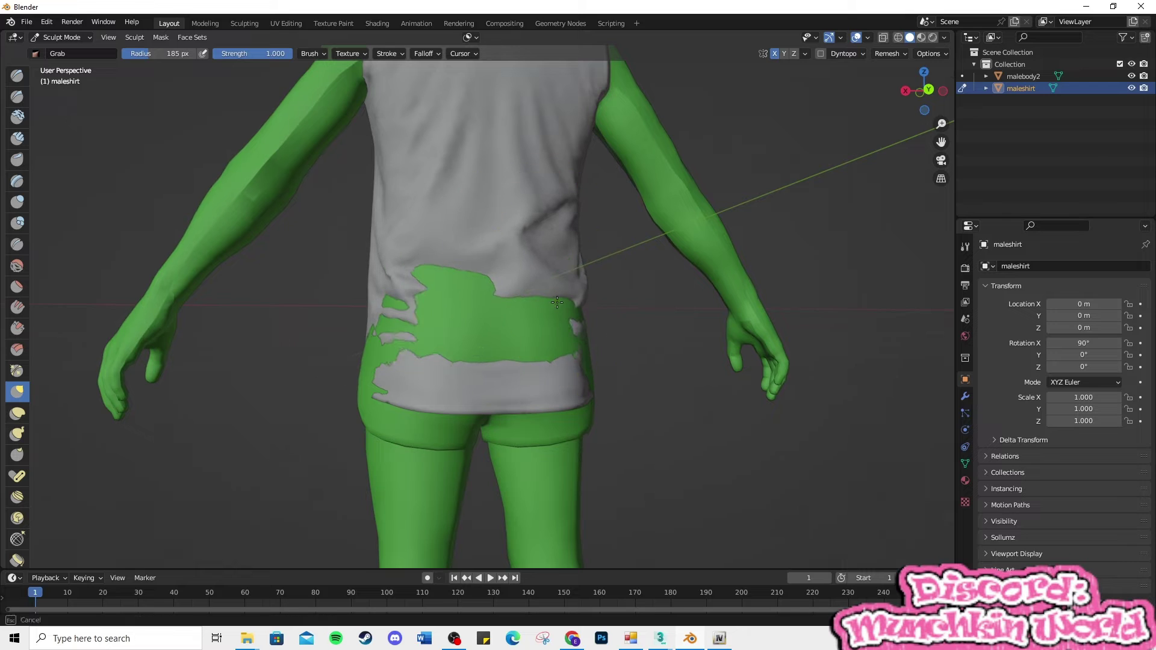
pyautogui.moveTo(439, 306); pyautogui.dragTo(428, 309)
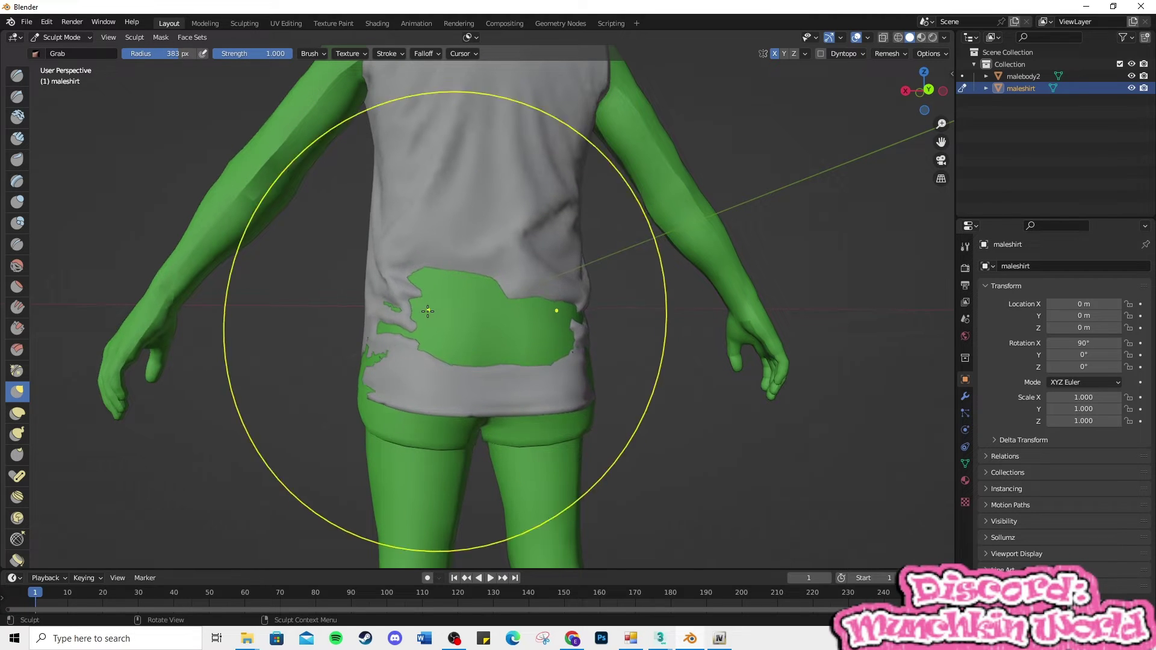
pyautogui.moveTo(654, 323); pyautogui.dragTo(771, 319, button='middle')
pyautogui.moveTo(538, 302)
pyautogui.mouseDown()
pyautogui.moveTo(545, 355)
pyautogui.moveTo(561, 345)
pyautogui.mouseUp()
pyautogui.moveTo(589, 342); pyautogui.dragTo(472, 344, button='middle')
pyautogui.moveTo(471, 345); pyautogui.dragTo(453, 324)
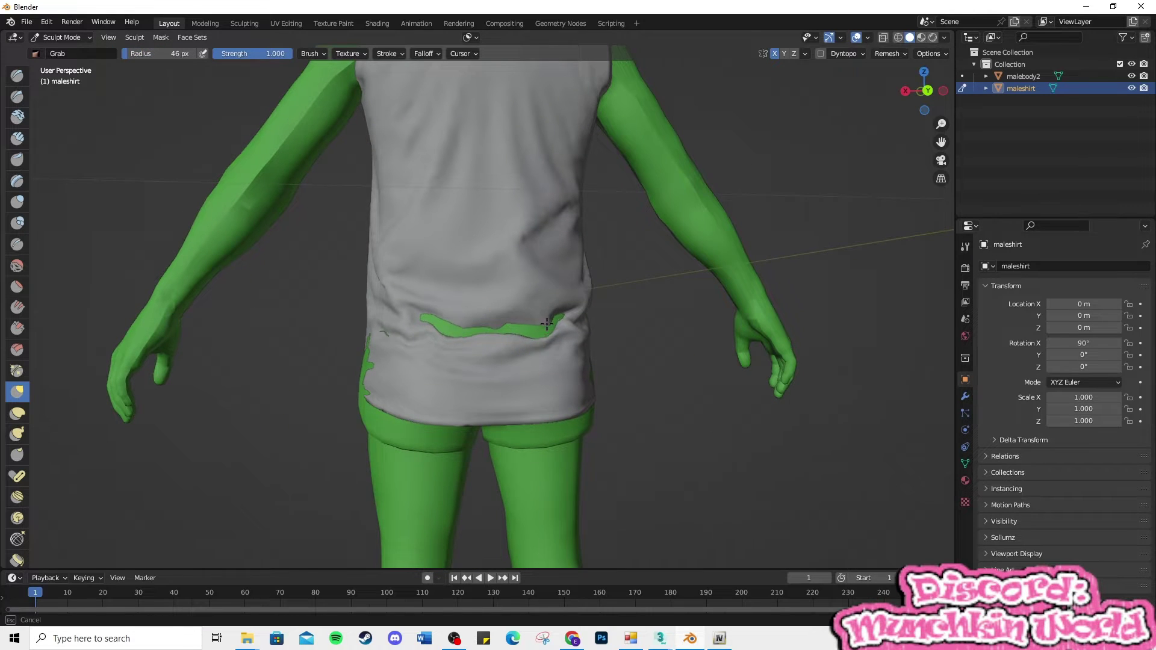
# Set the Grab brush radius to 276 px and work the remaining gap across the shirt's lower back over the body.
pyautogui.moveTo(547, 324); pyautogui.dragTo(445, 347, button='middle')
pyautogui.moveTo(132, 58); pyautogui.dragTo(167, 59)
pyautogui.moveTo(460, 362); pyautogui.dragTo(374, 371, button='middle')
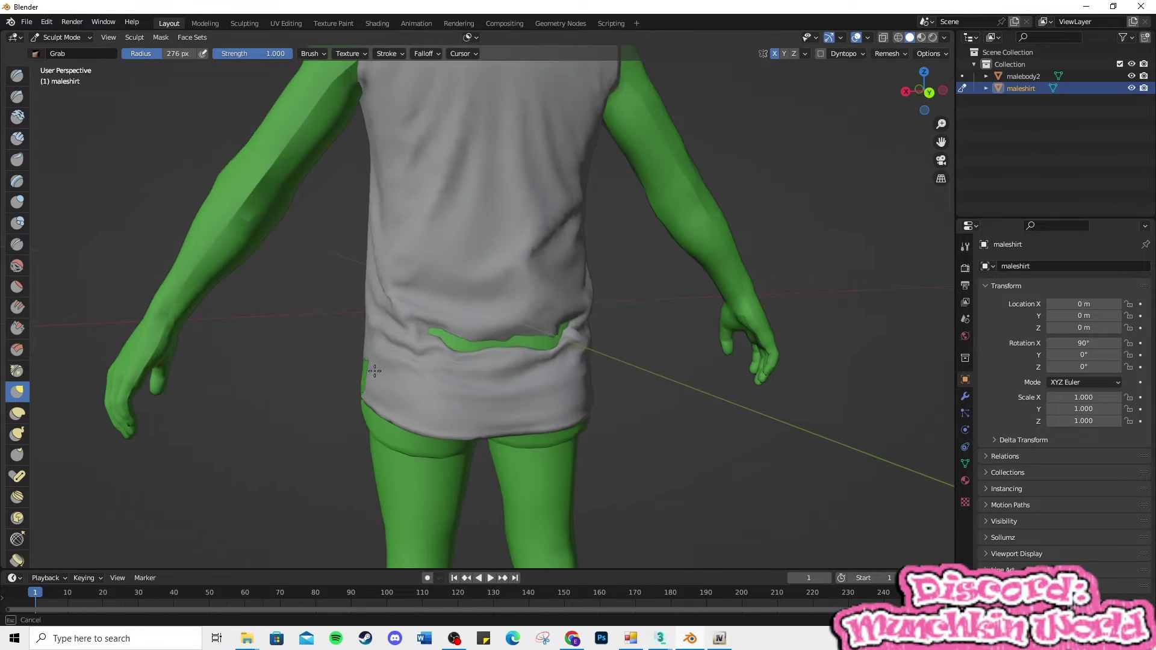
pyautogui.moveTo(645, 374); pyautogui.dragTo(698, 355, button='middle')
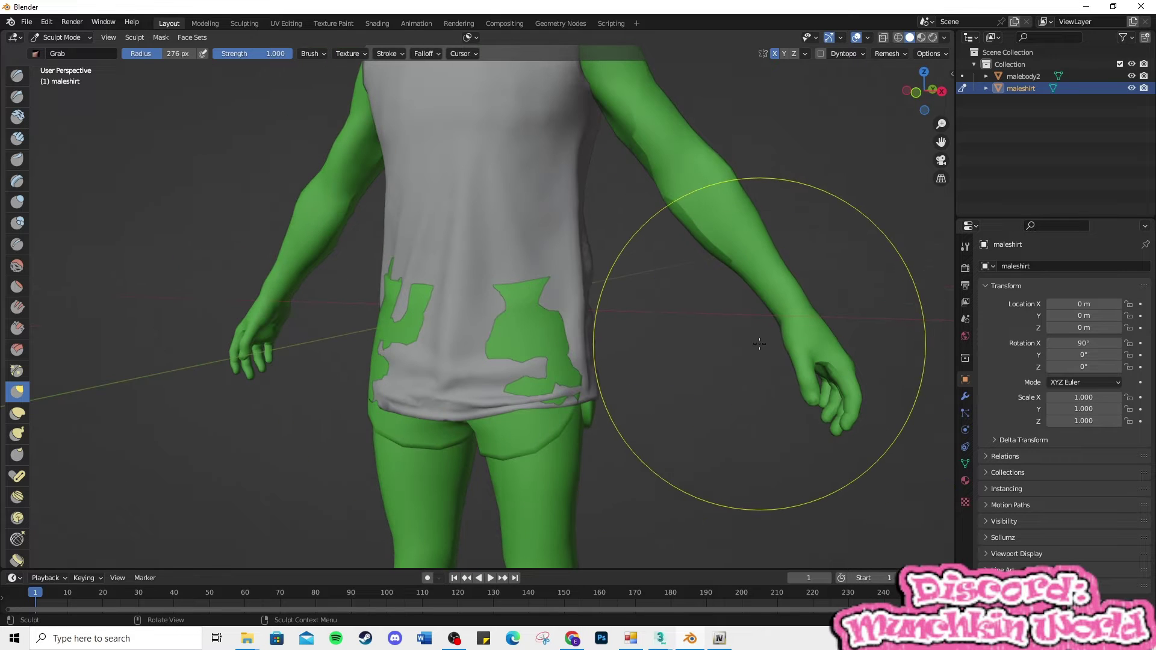
pyautogui.moveTo(640, 328); pyautogui.dragTo(487, 375, button='middle')
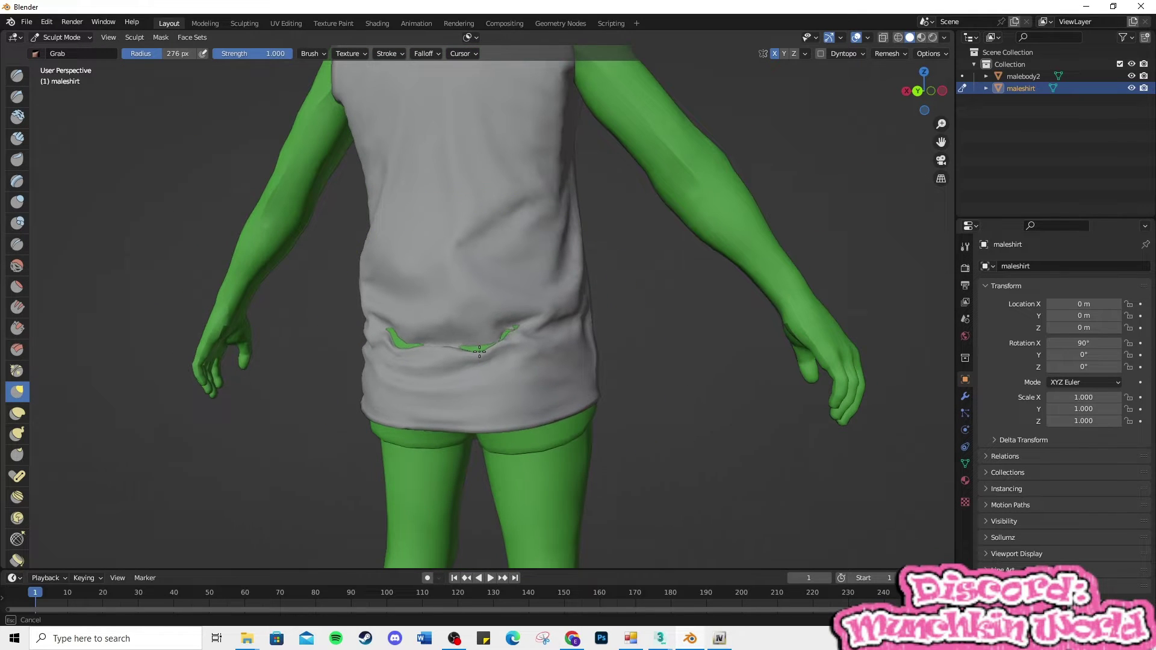
pyautogui.moveTo(554, 361); pyautogui.dragTo(415, 349, button='middle')
# Pull the shirt's lower front and side hem outward with the Grab brush so the fabric clears the hips.
pyautogui.moveTo(604, 426)
pyautogui.mouseDown(button='middle')
pyautogui.moveTo(424, 337)
pyautogui.moveTo(445, 325)
pyautogui.moveTo(710, 413)
pyautogui.mouseUp(button='middle')
pyautogui.moveTo(573, 378); pyautogui.dragTo(433, 374, button='middle')
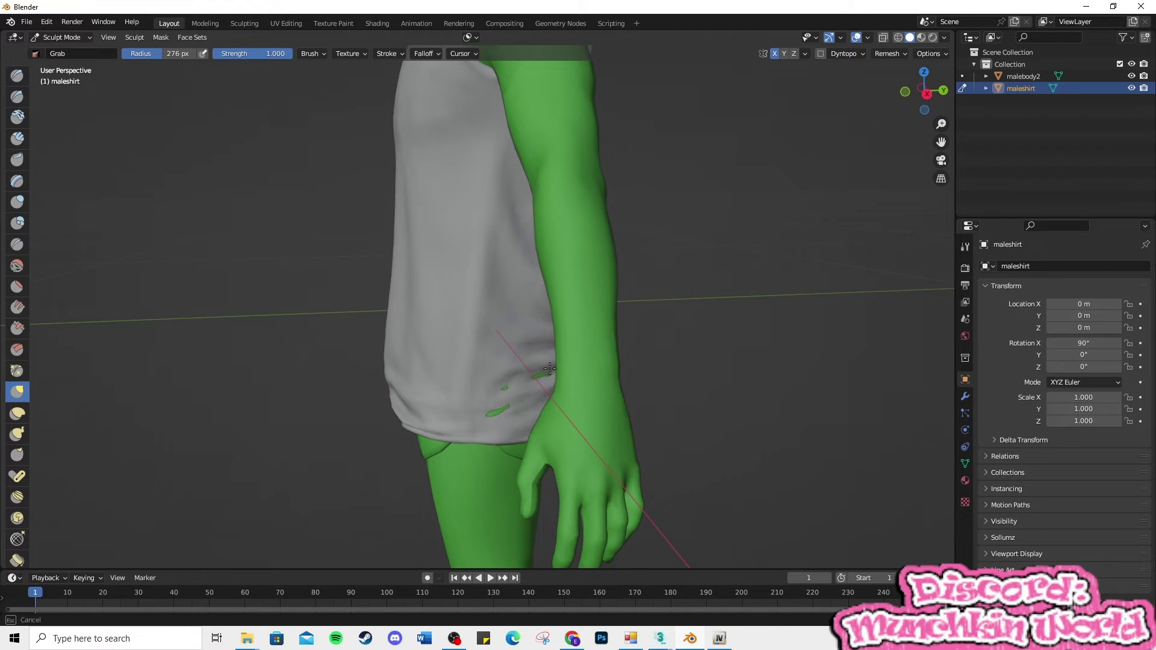
pyautogui.moveTo(505, 411); pyautogui.dragTo(492, 421)
pyautogui.moveTo(602, 403); pyautogui.dragTo(241, 382, button='middle')
pyautogui.moveTo(387, 365); pyautogui.dragTo(376, 347)
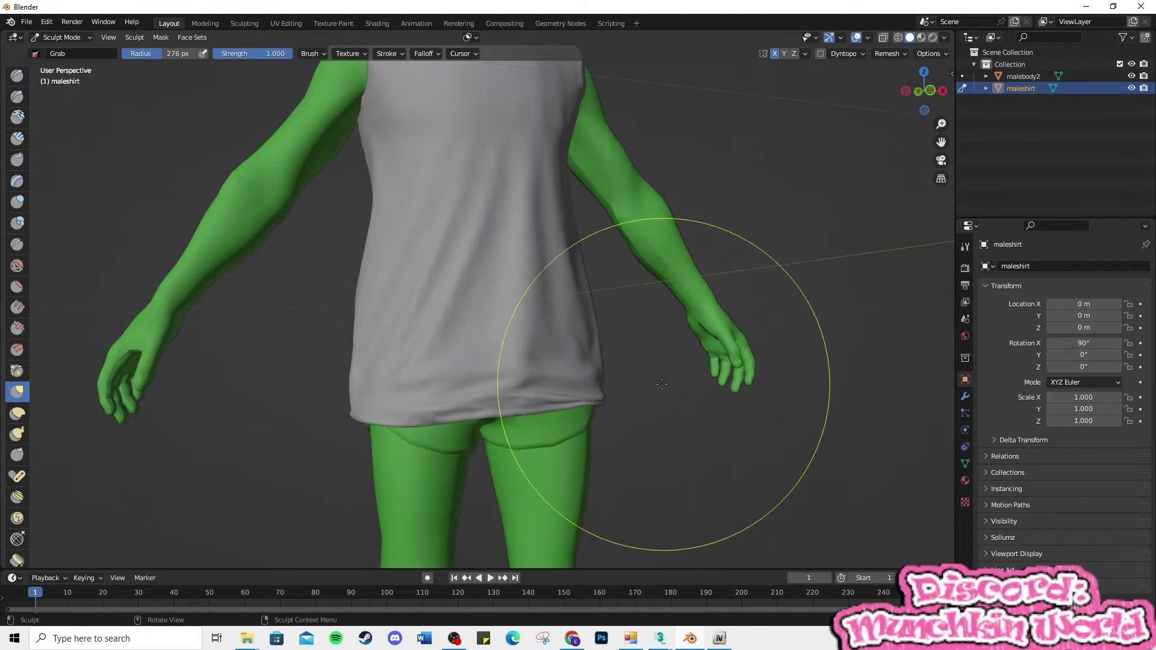
pyautogui.moveTo(661, 384); pyautogui.dragTo(374, 380, button='middle')
# Reshape the shirt around the shoulders and armholes with short Grab strokes so it sits over the upper arms.
pyautogui.scroll(7, 434, 380)
pyautogui.scroll(-10, 544, 486)
pyautogui.moveTo(638, 222); pyautogui.dragTo(295, 124, button='middle')
pyautogui.scroll(6, 347, 204)
pyautogui.scroll(-3, 426, 127)
pyautogui.moveTo(795, 220); pyautogui.dragTo(753, 270, button='middle')
pyautogui.scroll(3, 753, 271)
pyautogui.keyDown('shift'); pyautogui.moveTo(494, 96); pyautogui.dragTo(567, 337, button='middle'); pyautogui.keyUp('shift')
pyautogui.scroll(5, 482, 340)
pyautogui.moveTo(368, 341); pyautogui.dragTo(393, 308, button='middle')
pyautogui.moveTo(386, 276)
pyautogui.mouseDown()
pyautogui.moveTo(366, 221)
pyautogui.moveTo(349, 252)
pyautogui.mouseUp()
pyautogui.moveTo(421, 264); pyautogui.dragTo(385, 280, button='middle')
pyautogui.moveTo(289, 271); pyautogui.dragTo(319, 277)
# Examine the fitted shirt around the armholes, sides and front for spots where the body still shows through.
pyautogui.moveTo(362, 289); pyautogui.dragTo(506, 286, button='middle')
pyautogui.scroll(-7, 198, 250)
pyautogui.scroll(3, 523, 355)
pyautogui.moveTo(198, 250)
pyautogui.mouseDown(button='middle')
pyautogui.moveTo(523, 356)
pyautogui.moveTo(478, 328)
pyautogui.moveTo(443, 283)
pyautogui.moveTo(499, 326)
pyautogui.moveTo(378, 285)
pyautogui.mouseUp(button='middle')
pyautogui.scroll(-3, 477, 328)
pyautogui.scroll(3, 442, 283)
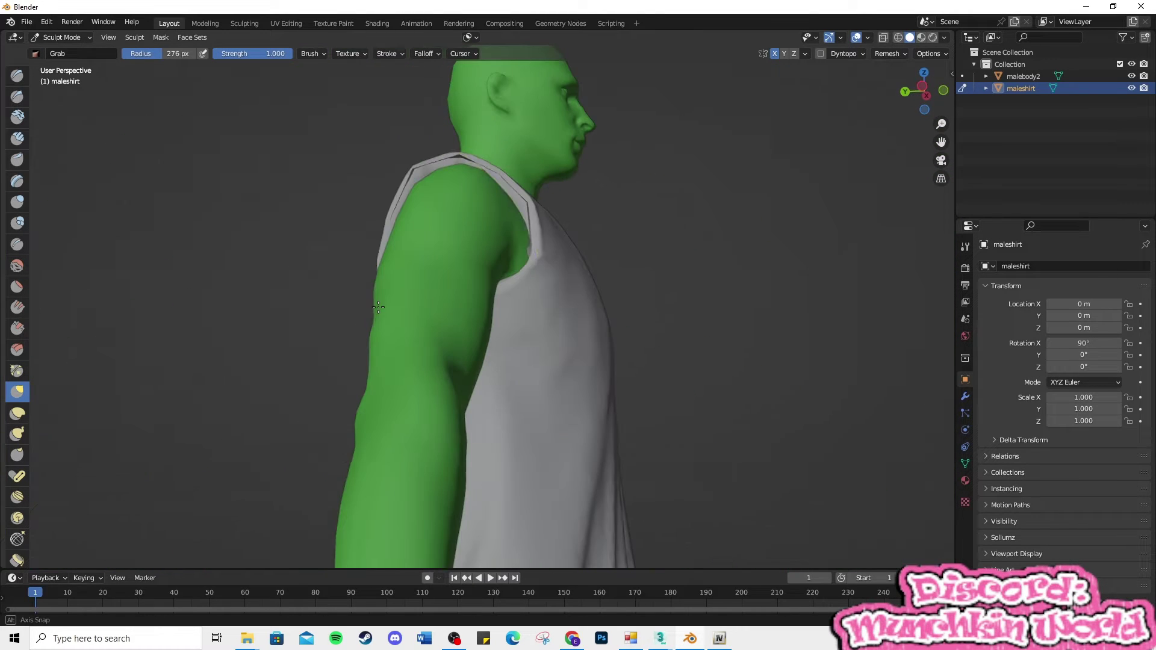
pyautogui.moveTo(763, 302); pyautogui.dragTo(545, 405, button='middle')
pyautogui.scroll(-5, 545, 405)
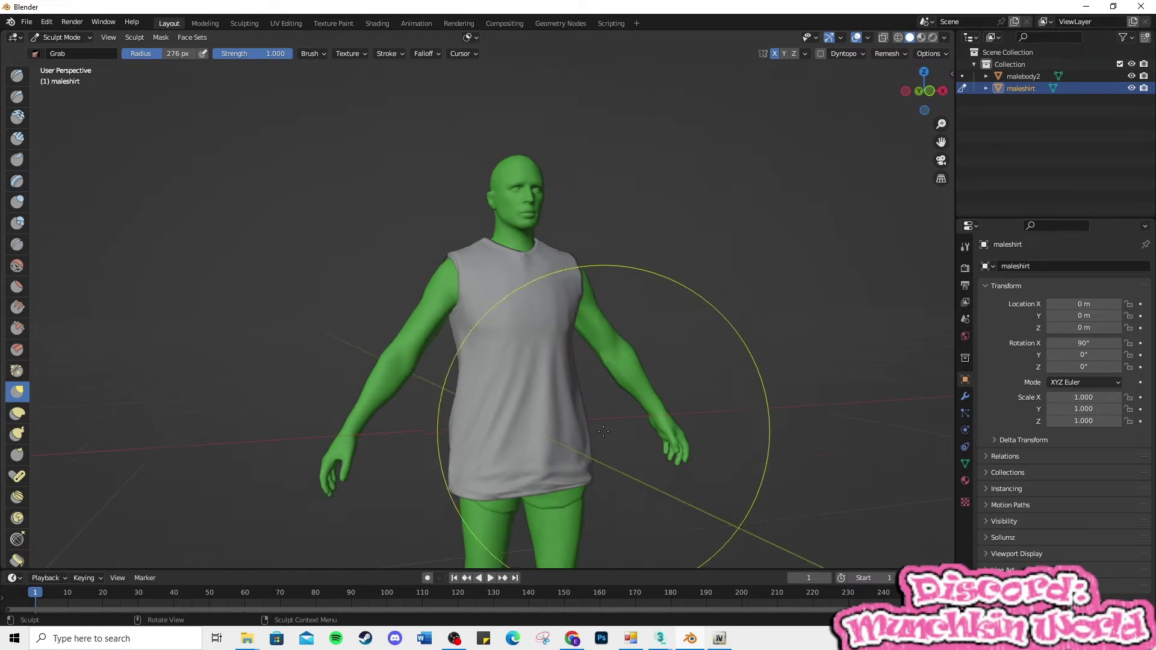
# Return to Object Mode and delete the malebody2 mesh, leaving only the shirt in the scene.
pyautogui.click(63, 37)
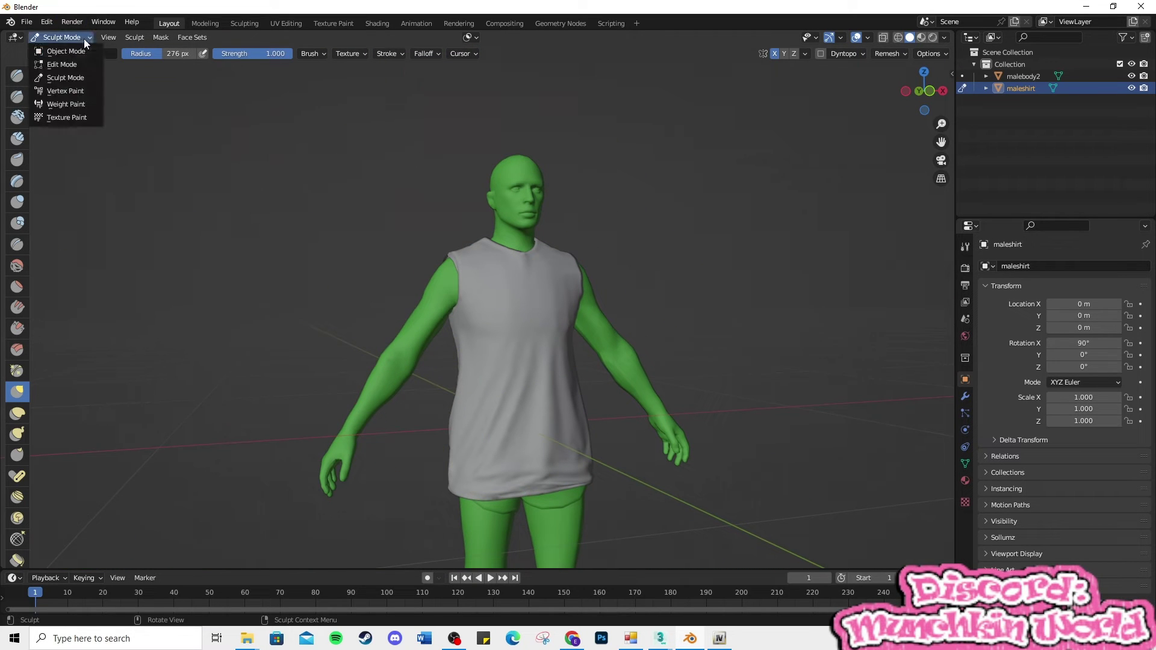
pyautogui.click(67, 52)
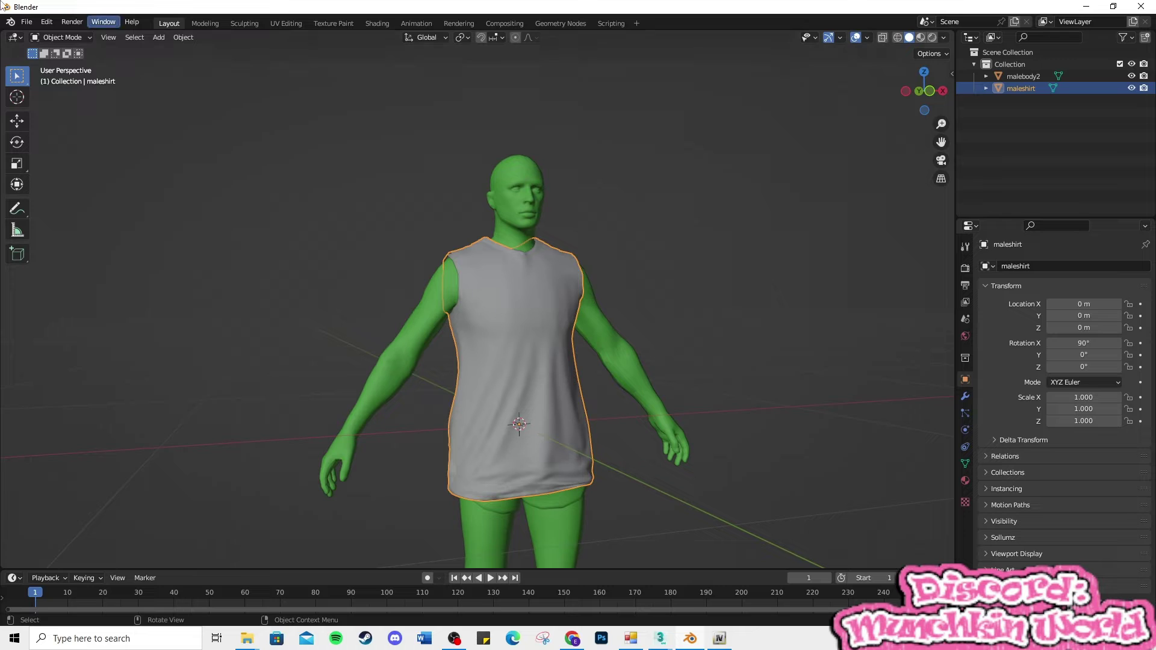
pyautogui.click(518, 176)
pyautogui.press('Delete')
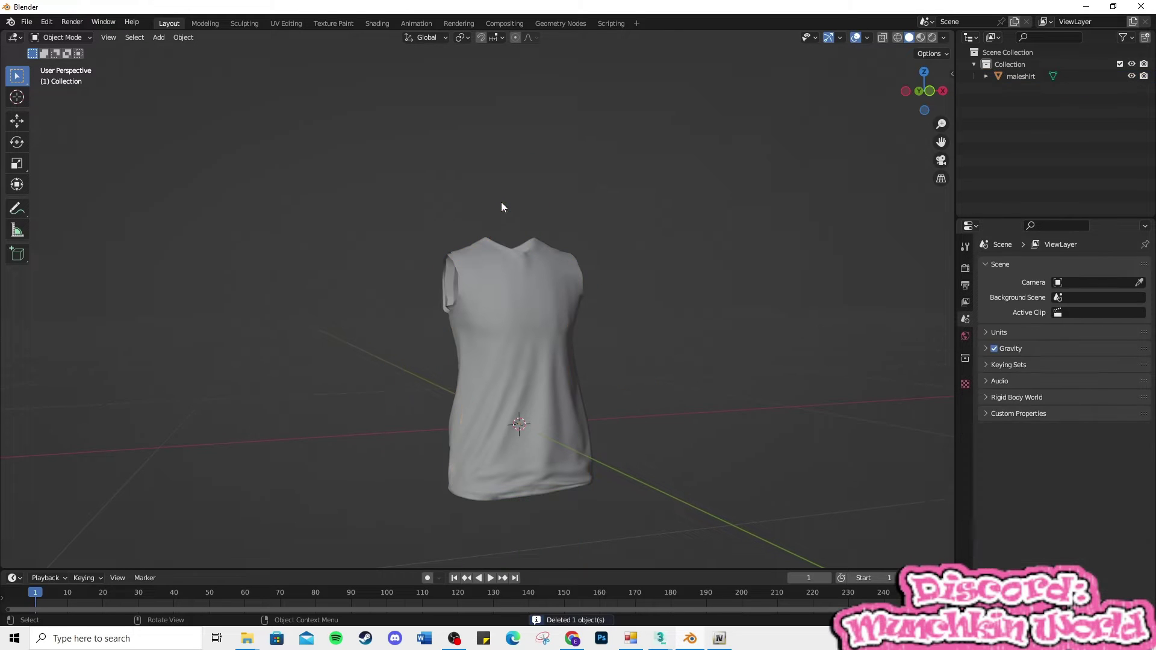
# Export the shirt with Selected Only as Wavefront (.obj), named maleshirtdone.obj, into the male folder on the Desktop.
pyautogui.press('a')
pyautogui.click(26, 22)
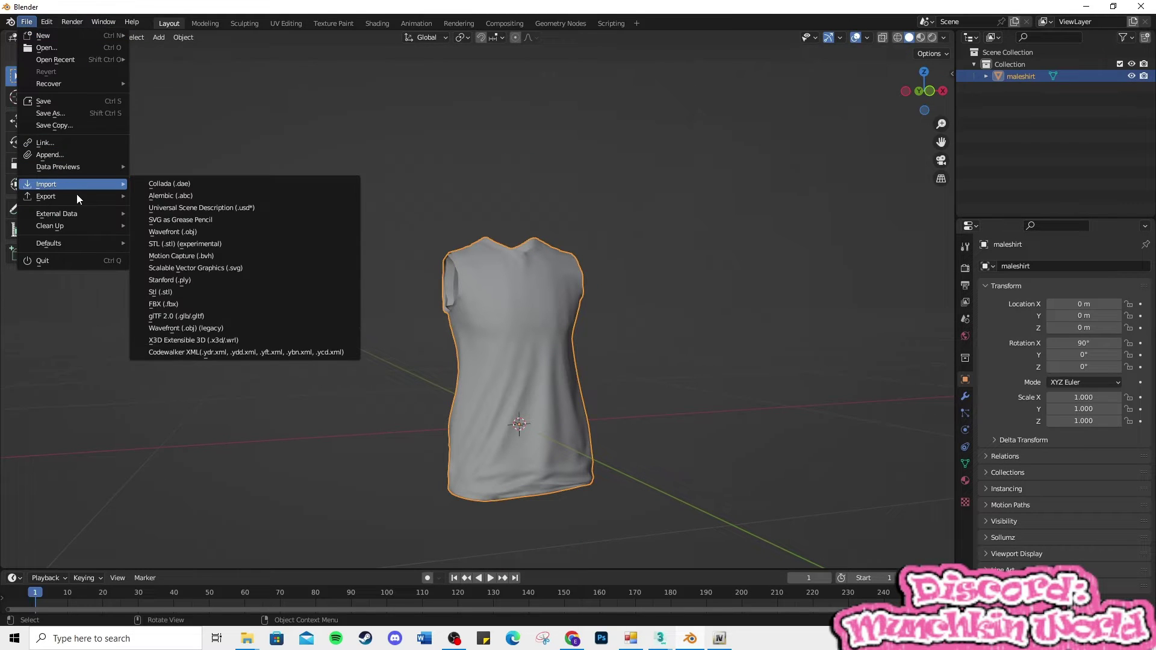
pyautogui.moveTo(78, 197)
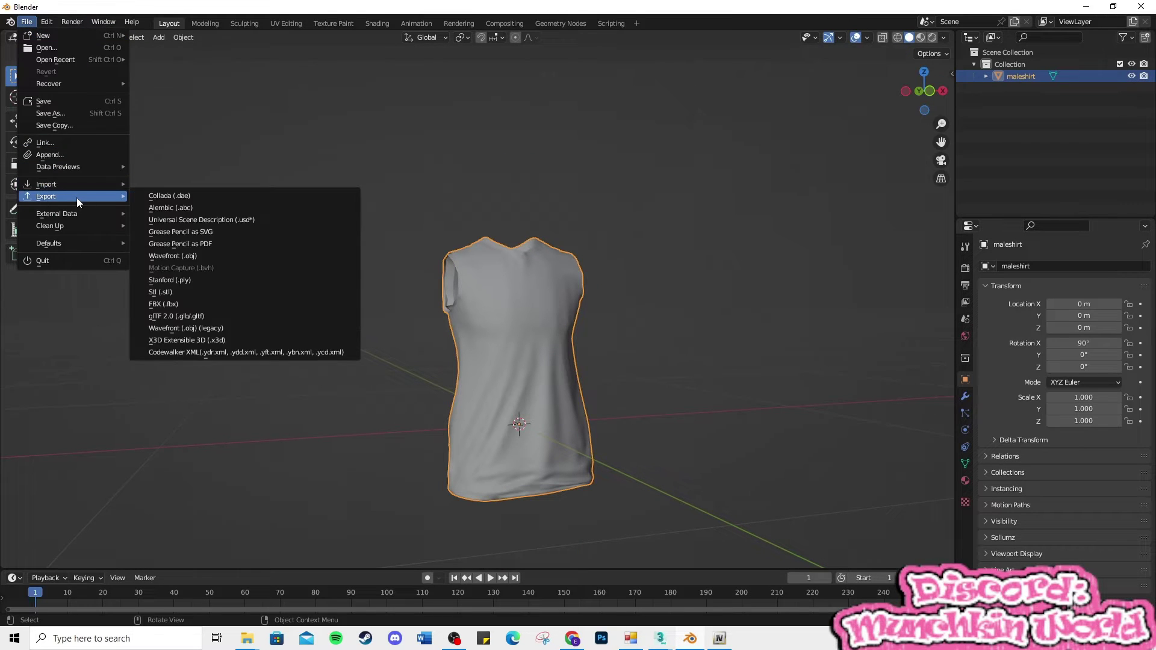
pyautogui.click(197, 255)
pyautogui.moveTo(649, 137); pyautogui.dragTo(588, 161)
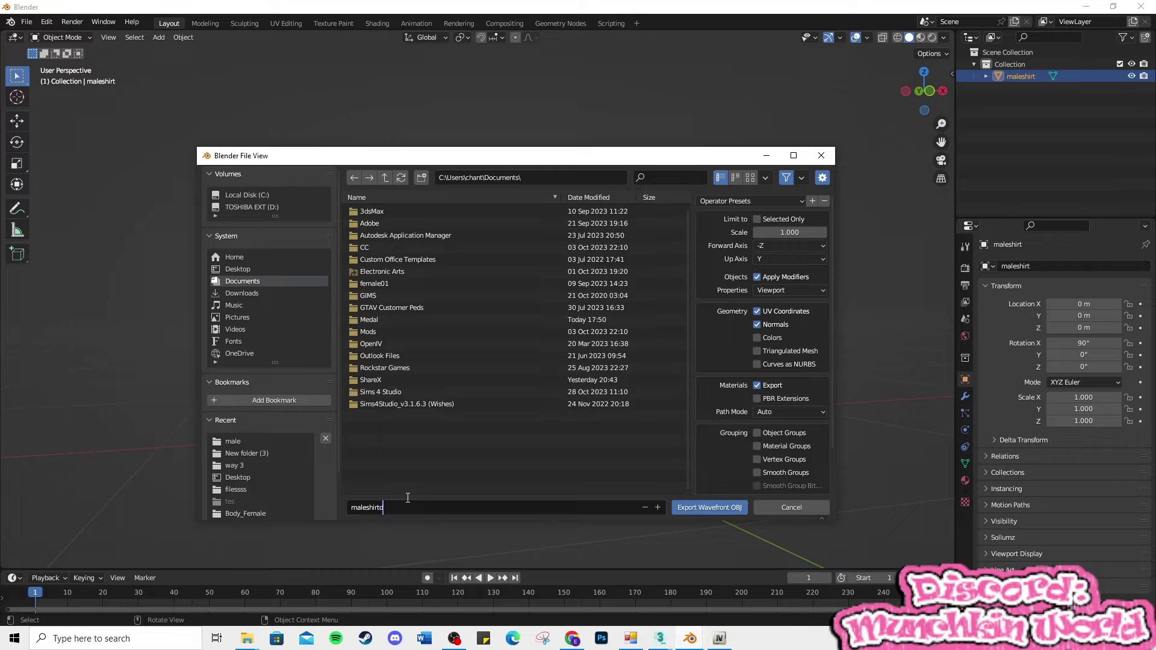
pyautogui.click(249, 273)
pyautogui.click(425, 332)
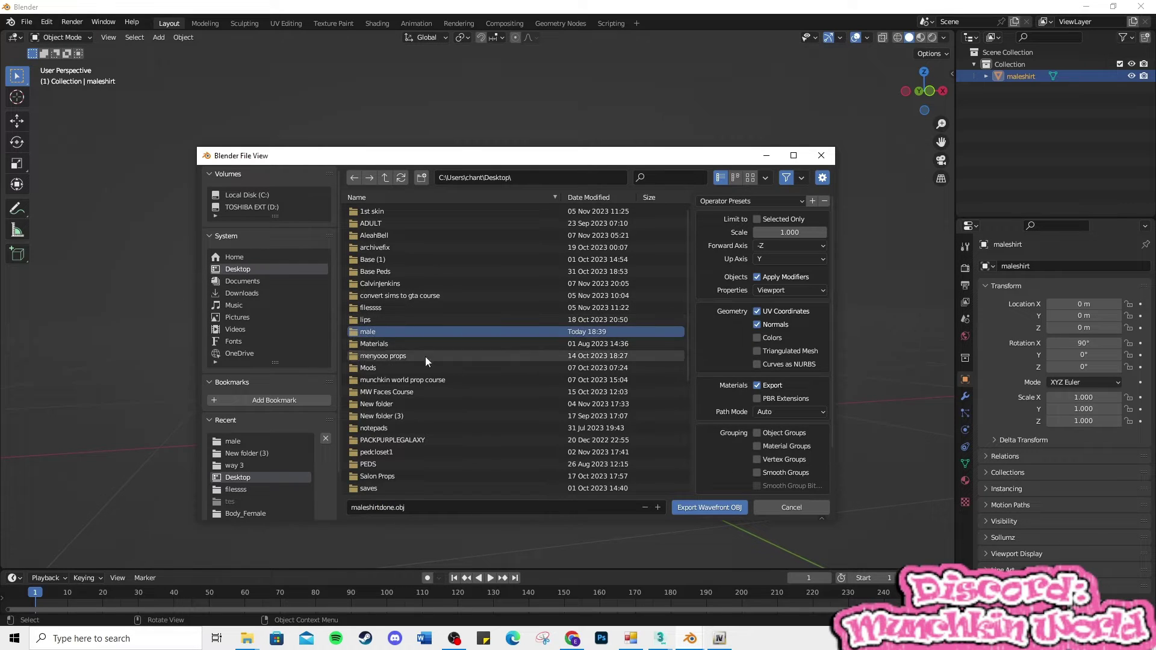
pyautogui.click(421, 332)
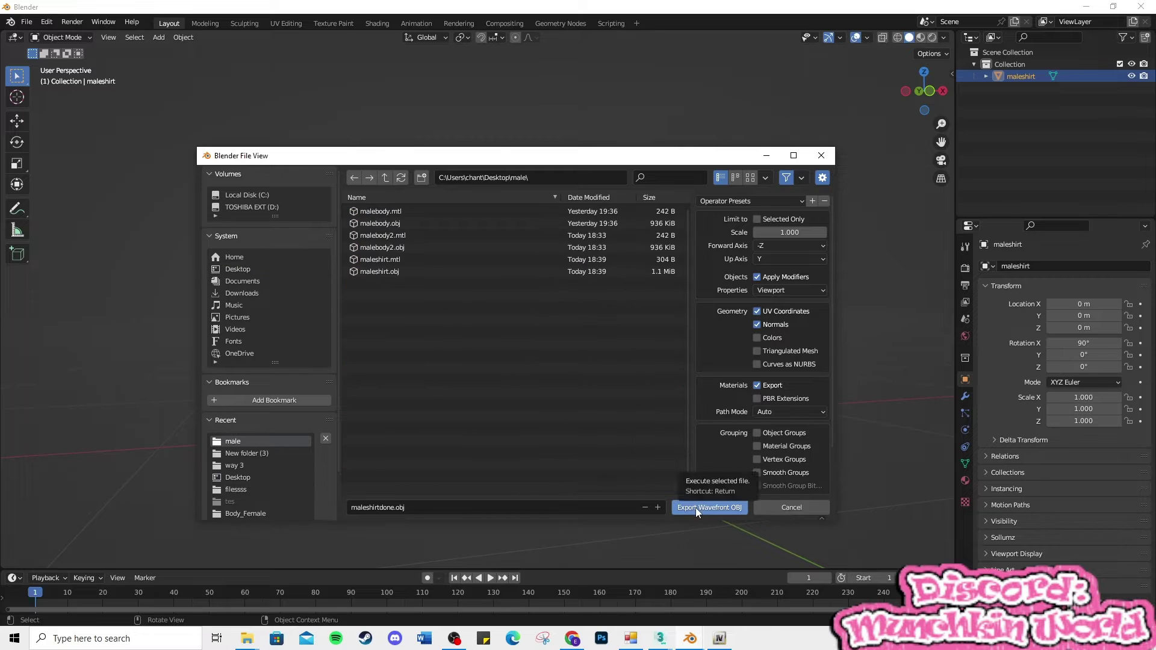
pyautogui.click(756, 219)
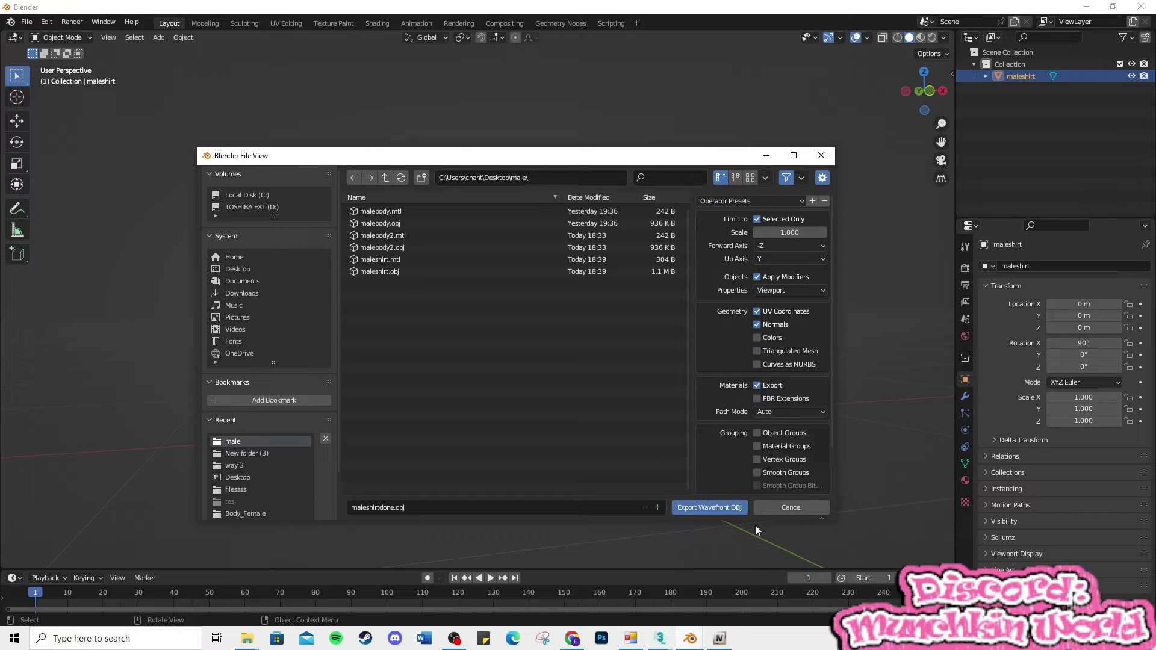
pyautogui.click(720, 508)
# In 3ds Max, delete the old Group0 shirt and import maleshirtdone from the male folder with the preset OBJ options.
pyautogui.click(660, 638)
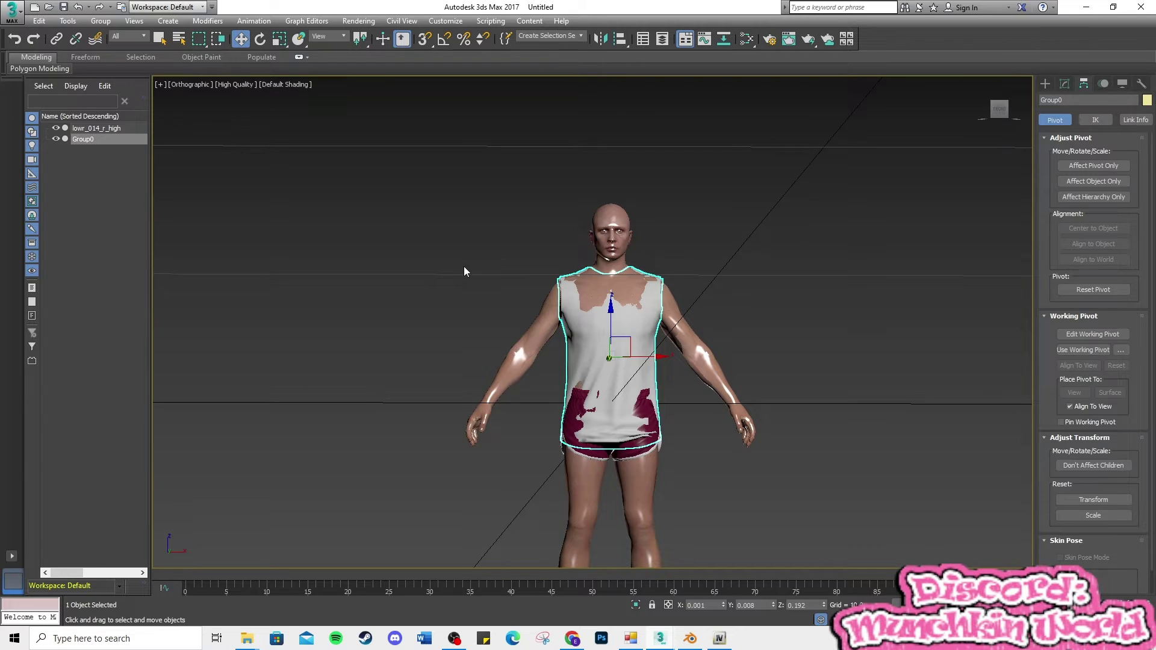
pyautogui.press('Delete')
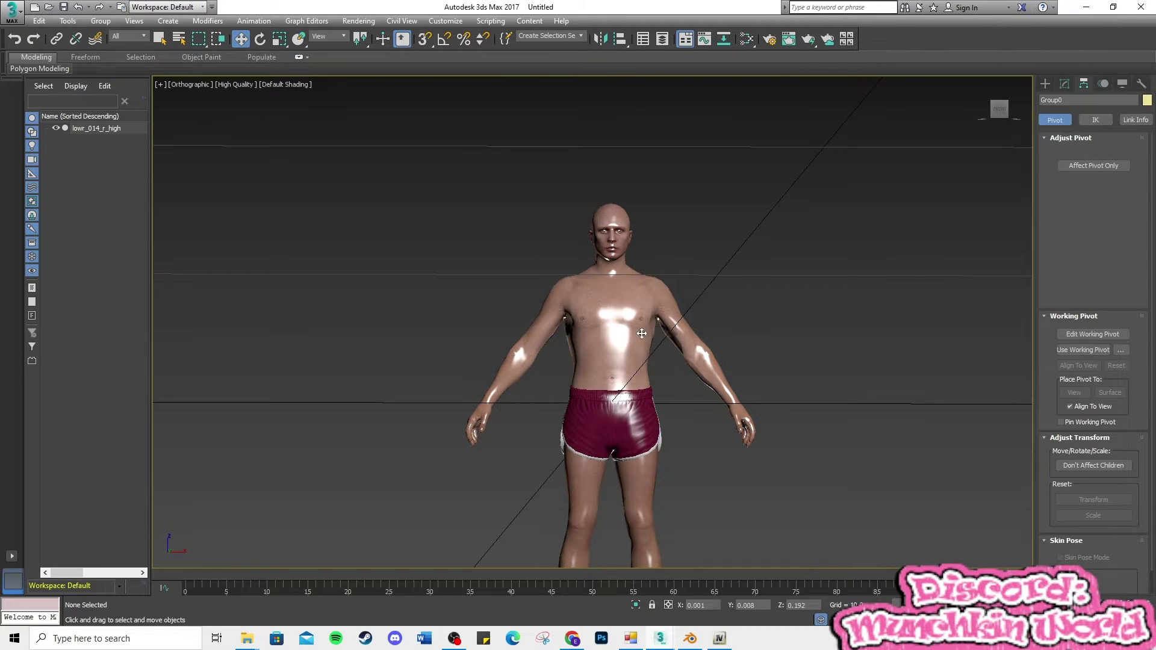
pyautogui.click(12, 9)
pyautogui.click(54, 178)
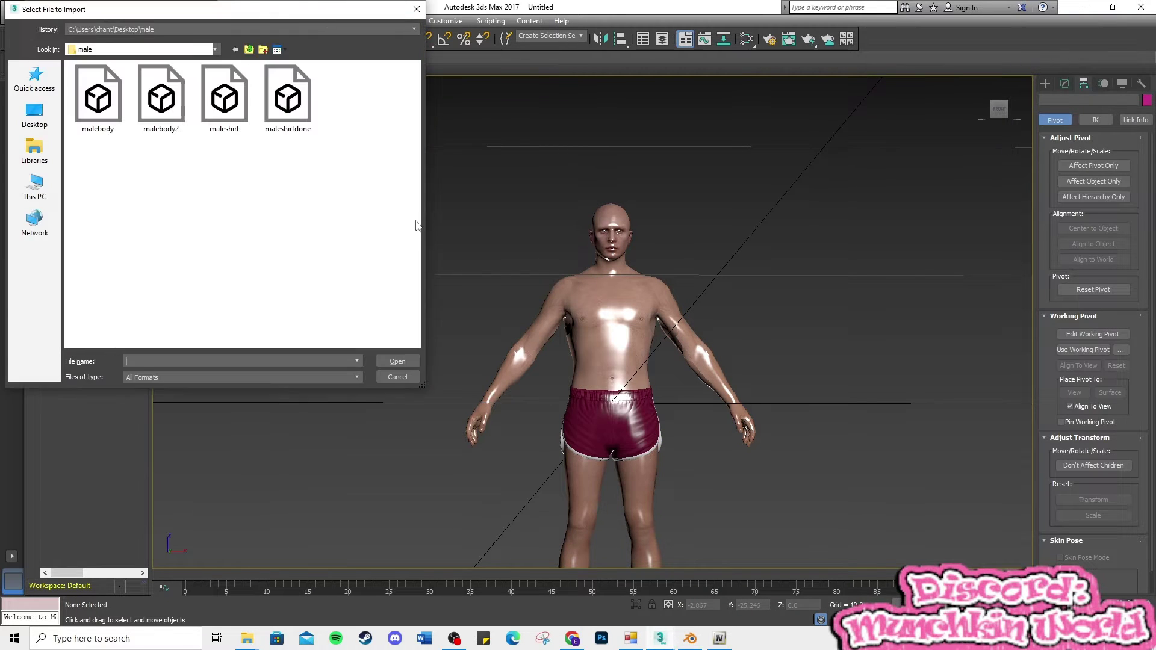
pyautogui.doubleClick(288, 99)
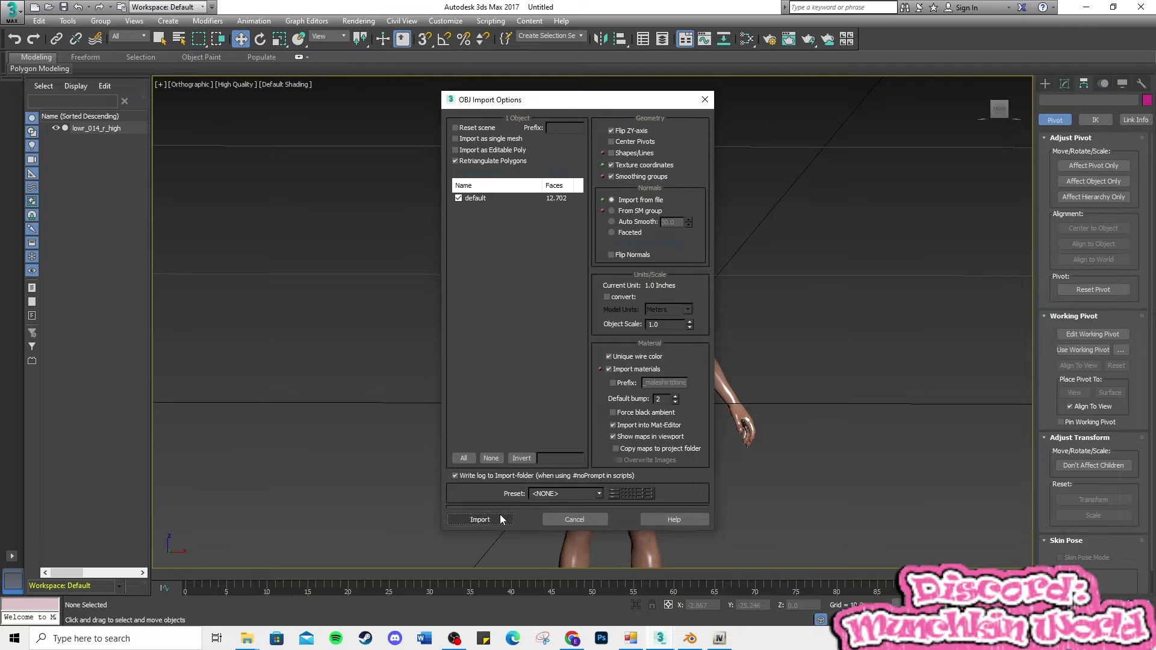
pyautogui.click(500, 517)
pyautogui.press('z')
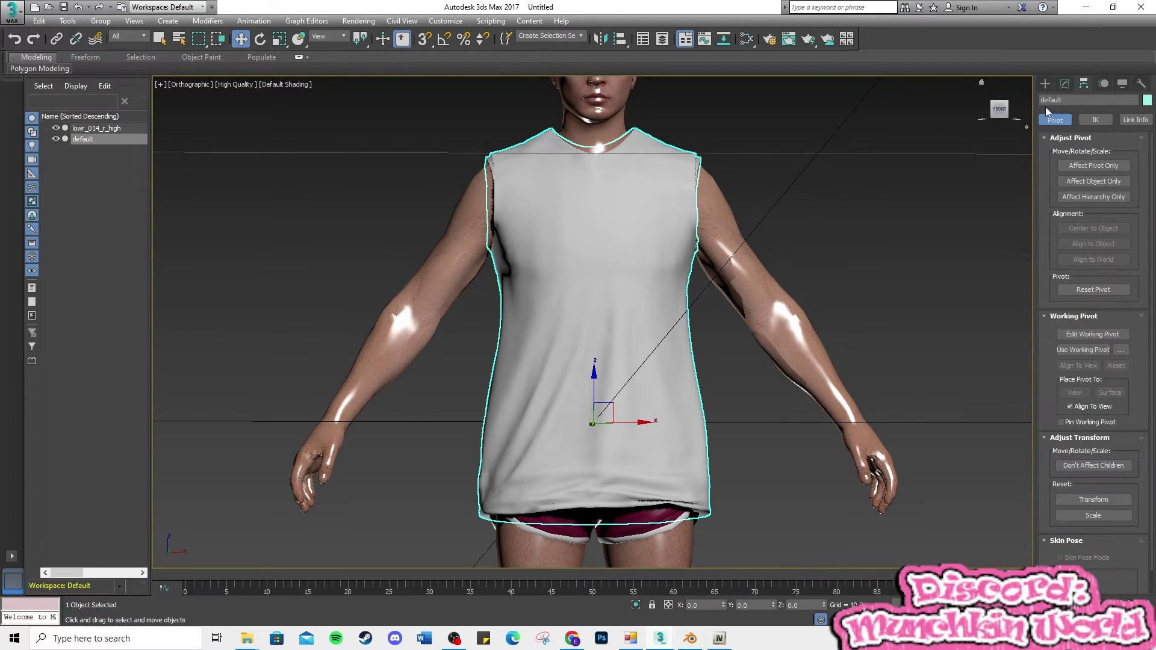
# Check the imported shirt on the body, show the GIMS Evo utilities and bring up the GTA V modding window.
pyautogui.moveTo(1000, 109); pyautogui.dragTo(913, 120)
pyautogui.scroll(-2, 843, 119)
pyautogui.scroll(-2, 813, 138)
pyautogui.moveTo(887, 150); pyautogui.dragTo(832, 198, button='middle')
pyautogui.scroll(2, 800, 186)
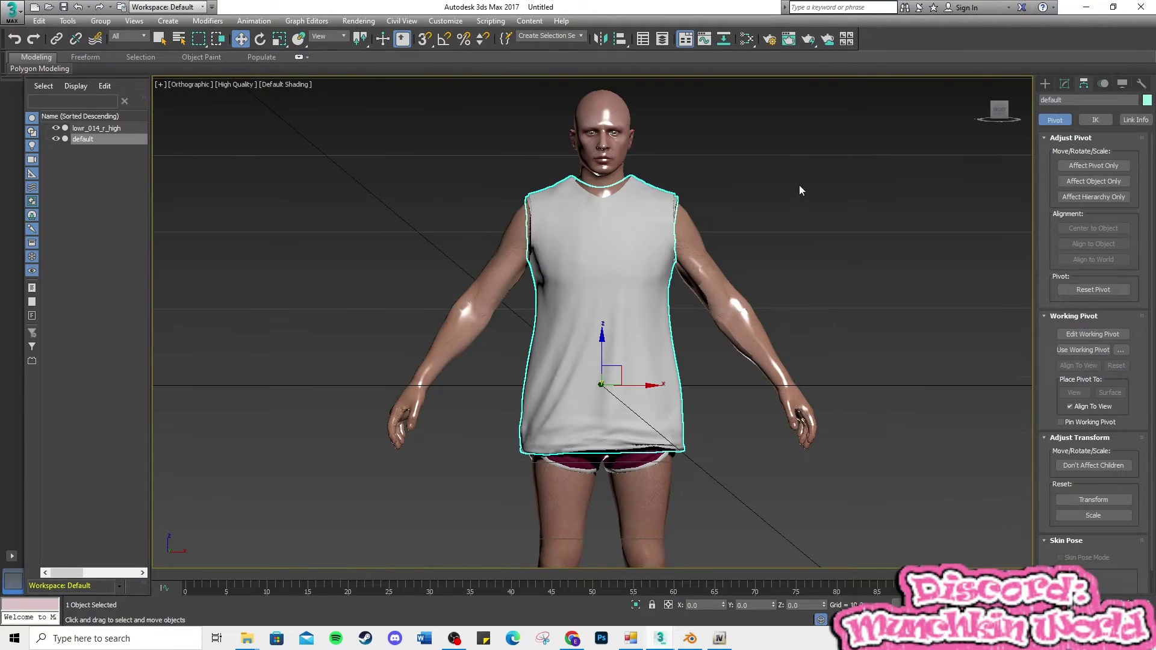
pyautogui.click(1141, 85)
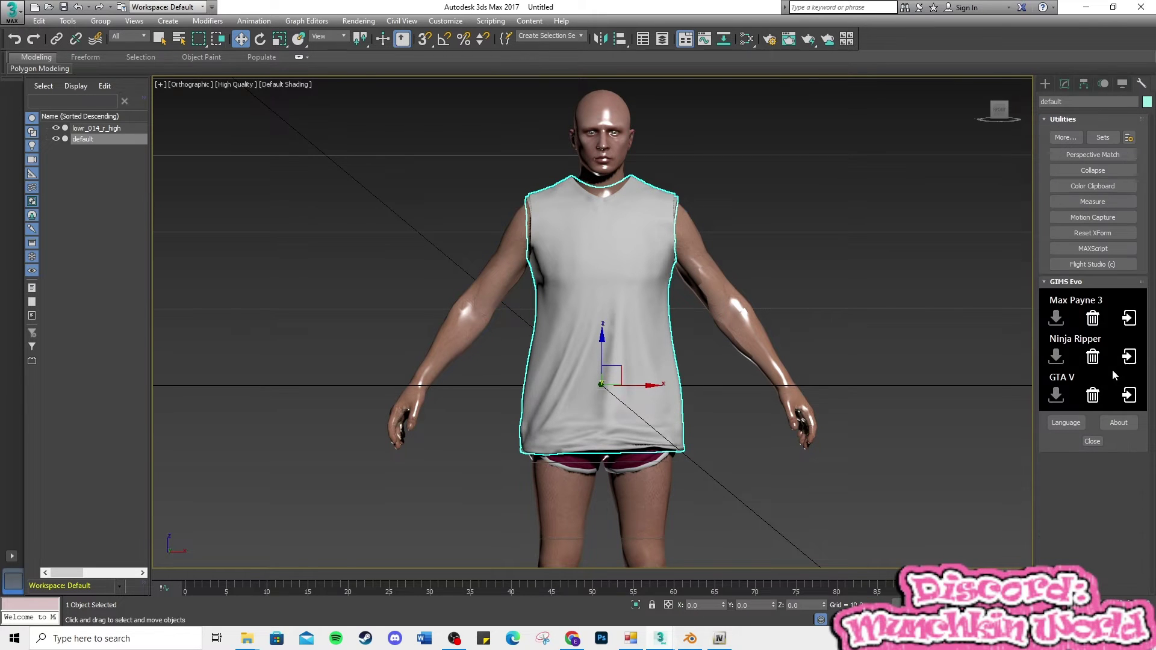
pyautogui.moveTo(664, 638)
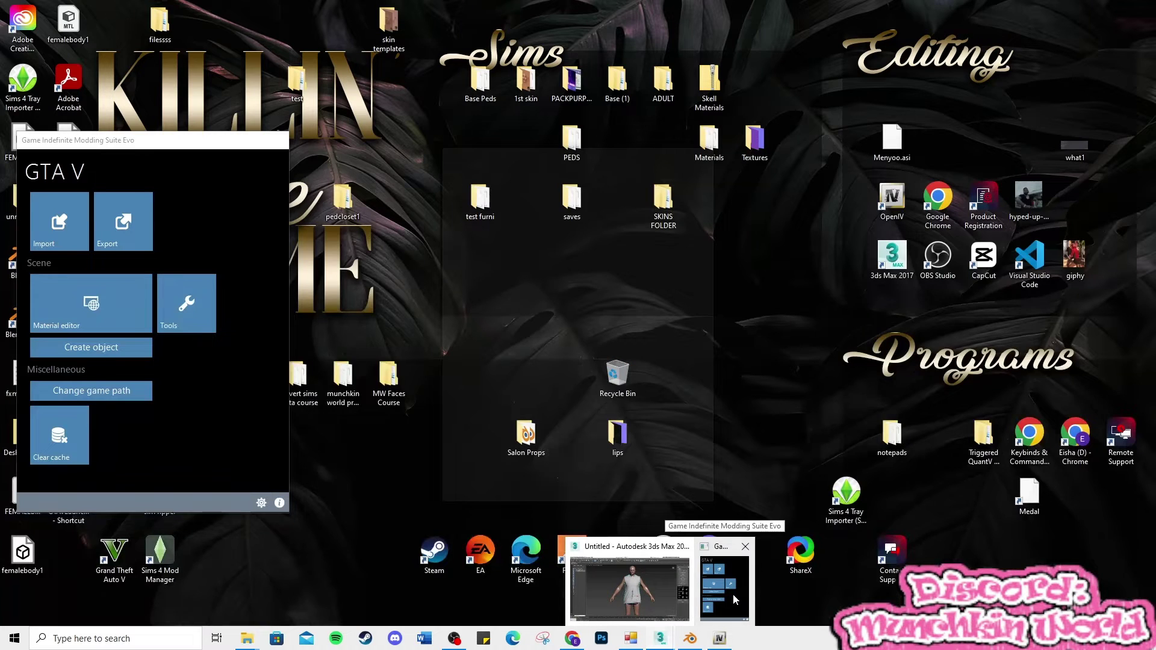
pyautogui.click(723, 596)
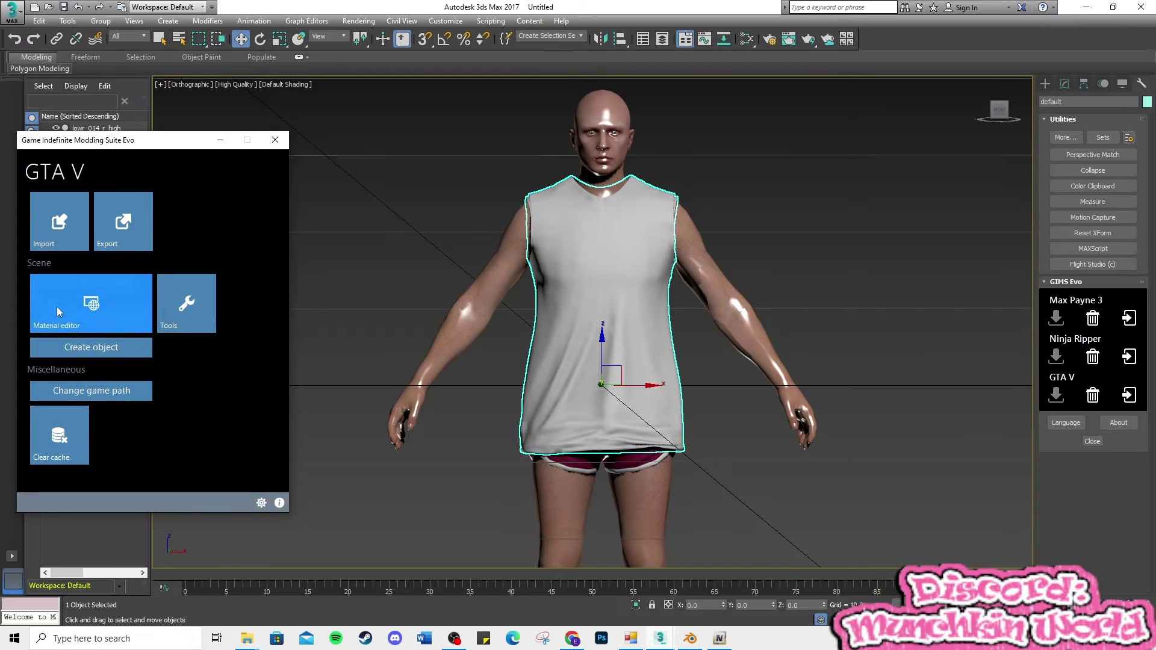
# Close TS4 CAS Tools, switch to the GTA V Asset Gallery in the browser and filter it to male JBIB tops.
pyautogui.click(633, 637)
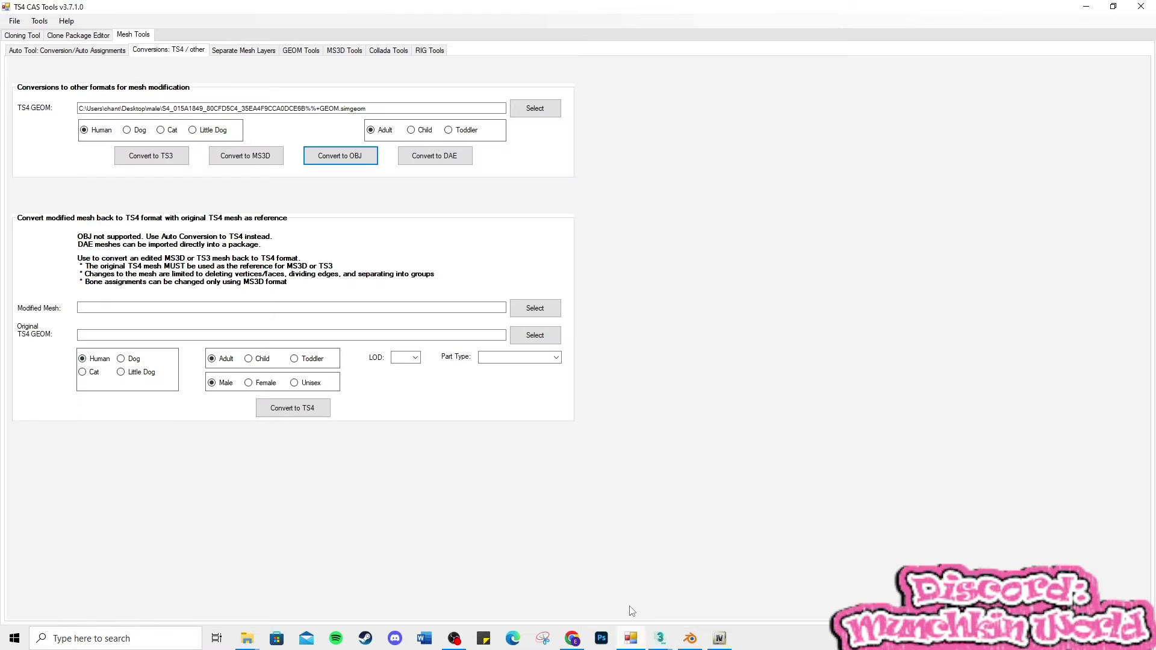
pyautogui.click(1141, 6)
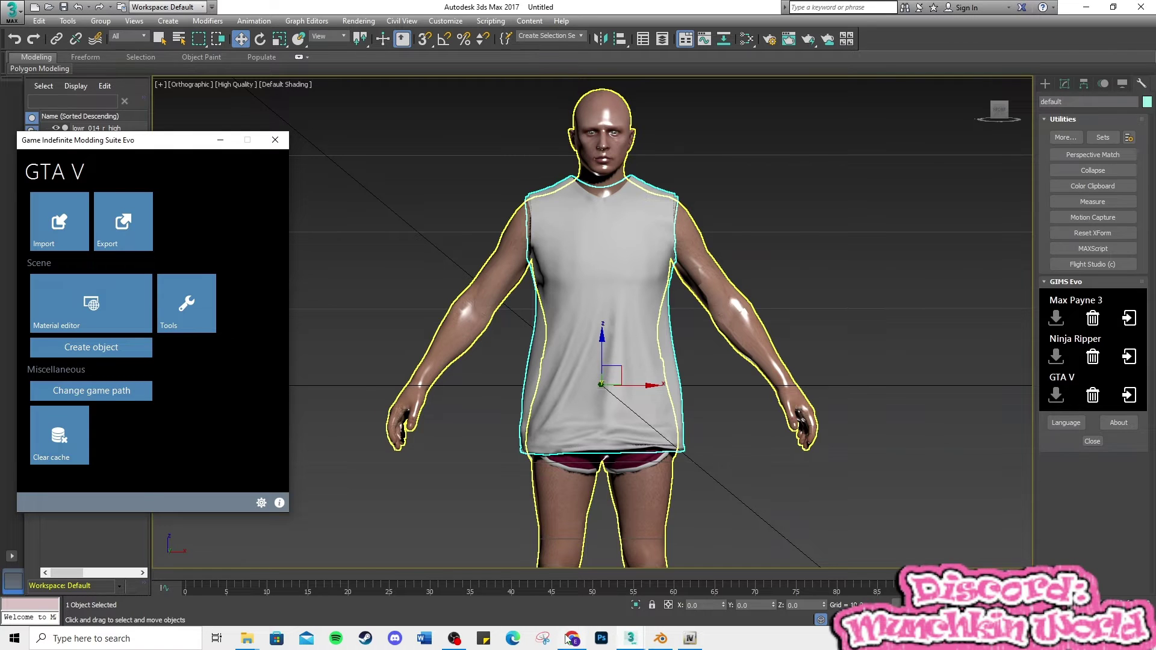
pyautogui.click(569, 638)
pyautogui.click(29, 139)
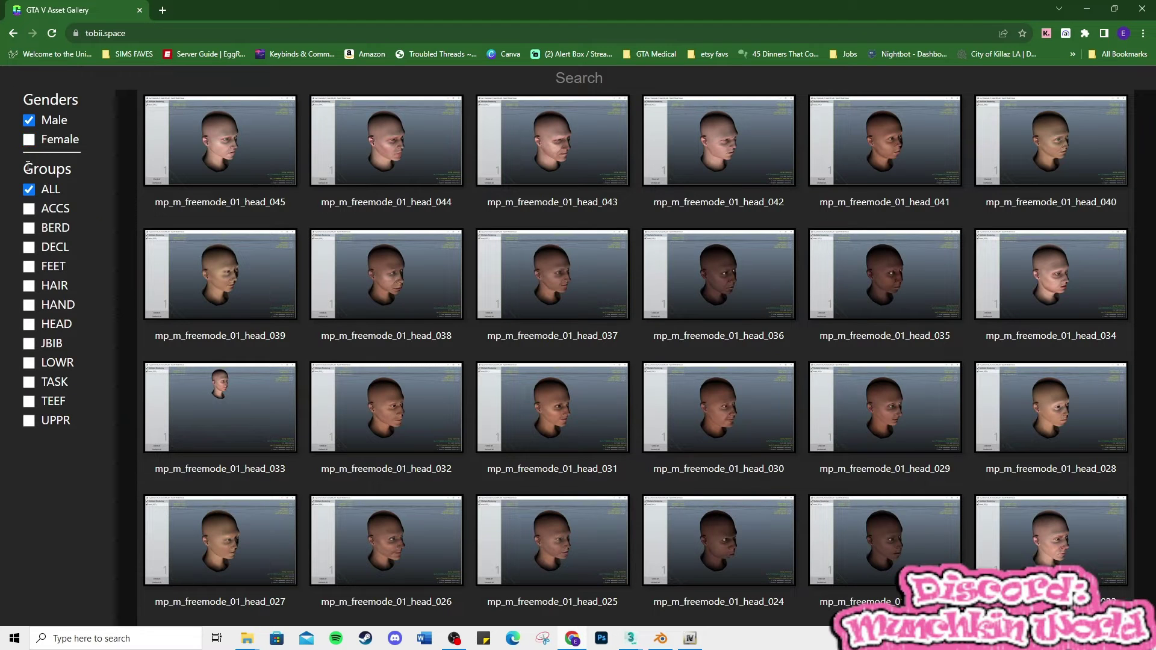
pyautogui.click(29, 344)
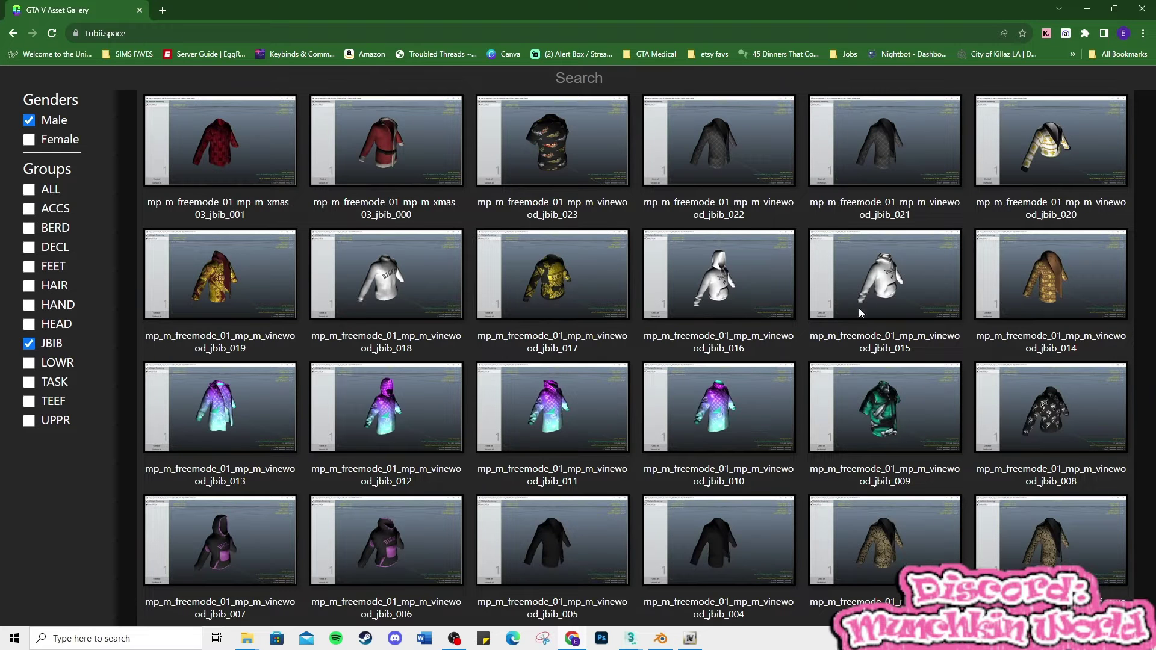
pyautogui.scroll(-9, 858, 312)
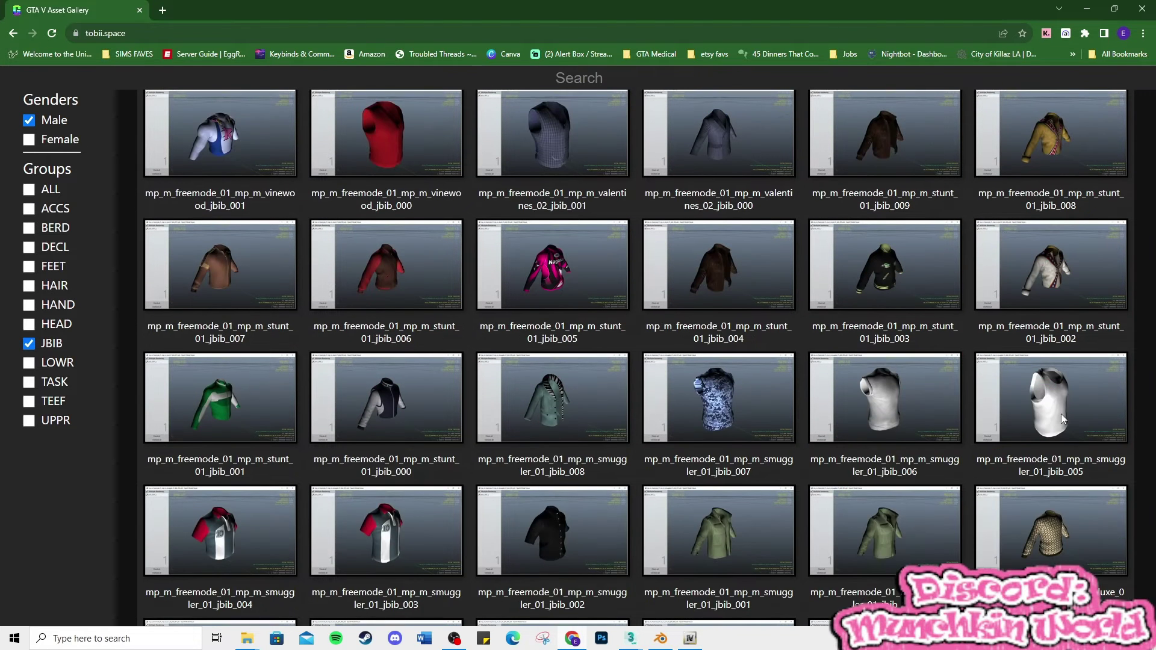
# Copy mp_m_smuggler_01 from the name of the white sleeveless jbib_005 top and check that top's enlarged preview.
pyautogui.moveTo(1066, 460); pyautogui.dragTo(1043, 472)
pyautogui.rightClick(1044, 472)
pyautogui.click(1019, 483)
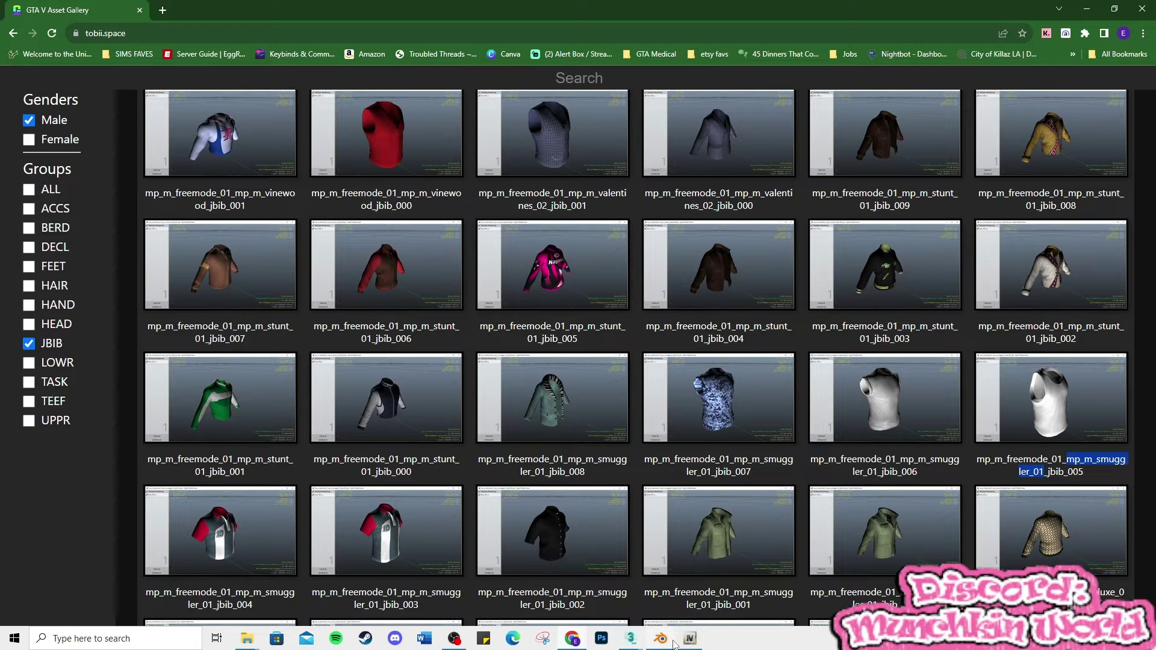
pyautogui.click(978, 420)
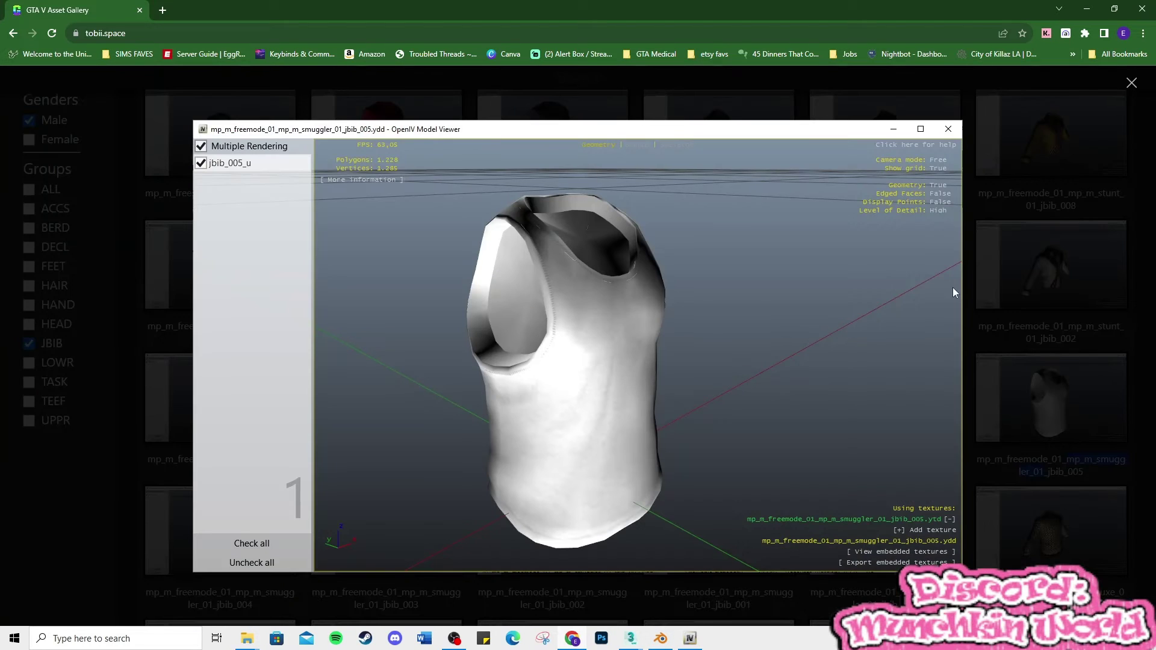
pyautogui.click(1002, 341)
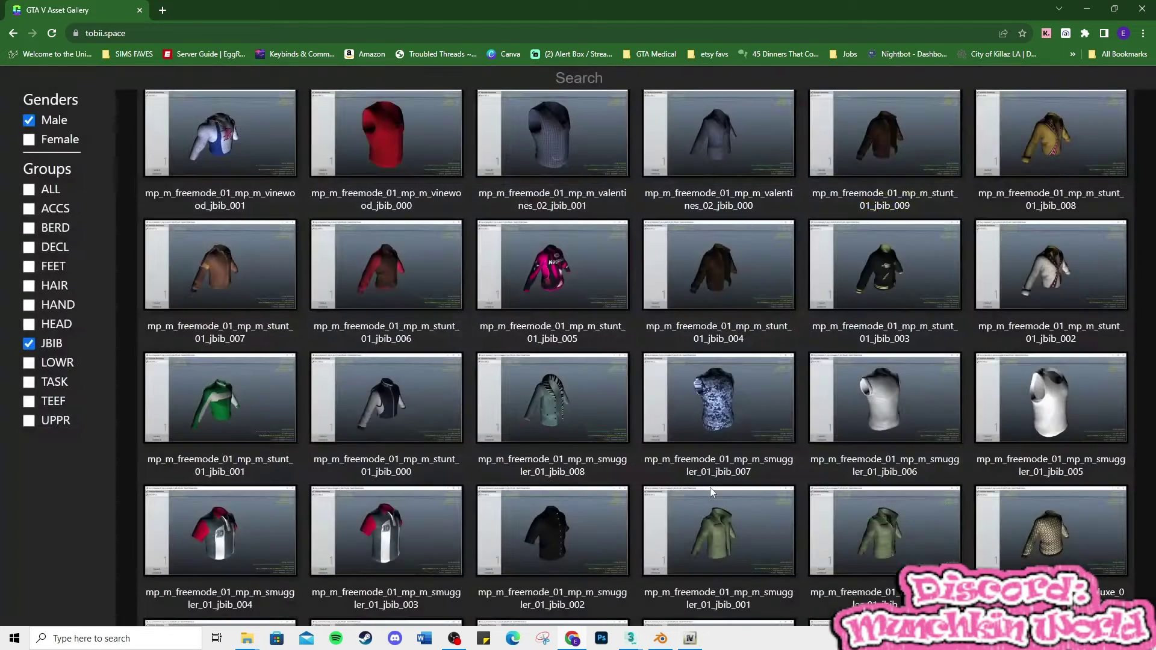
# Switch to OpenIV, load GTA V and enable Edit mode.
pyautogui.rightClick(691, 643)
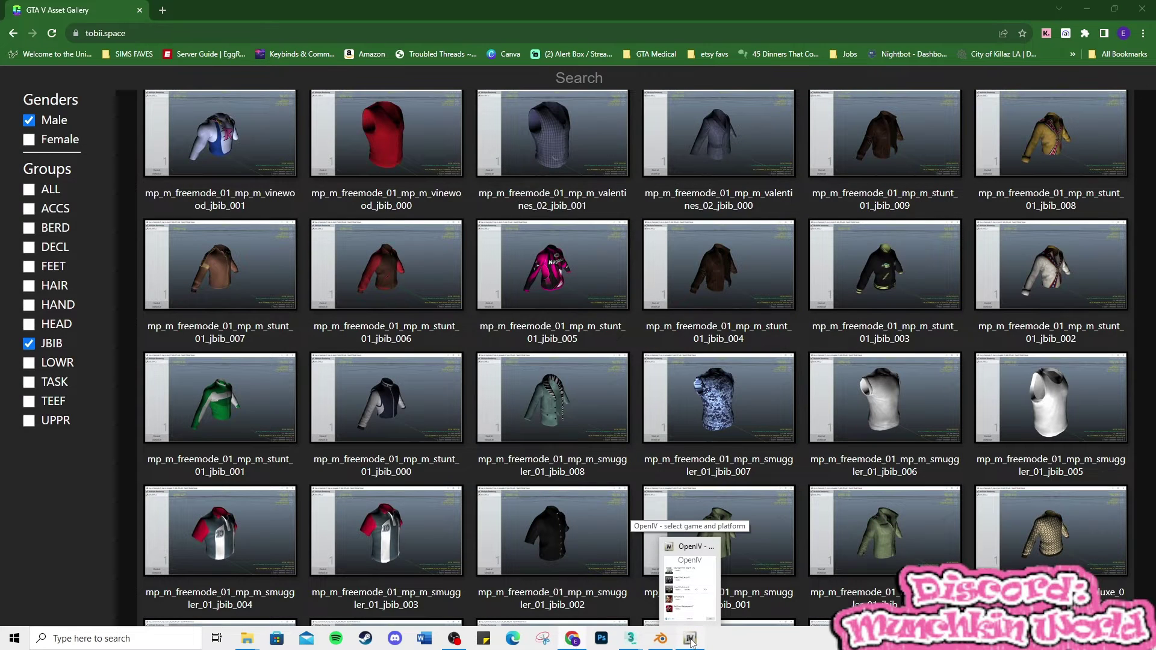
pyautogui.click(677, 545)
pyautogui.click(516, 338)
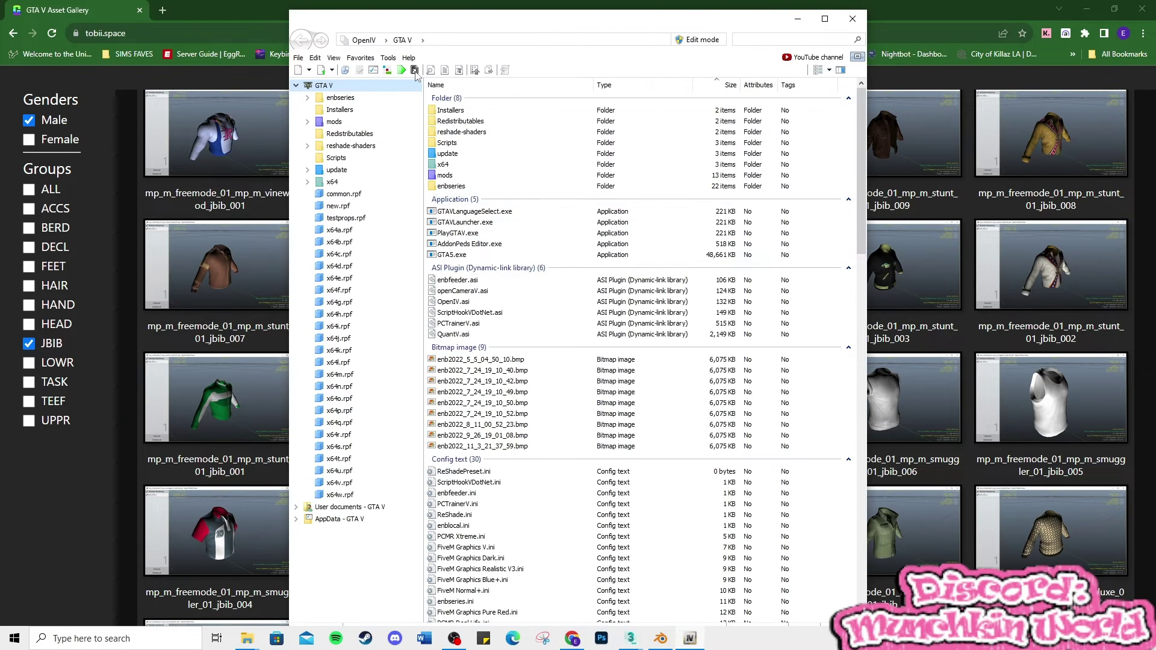
pyautogui.click(699, 40)
pyautogui.click(618, 359)
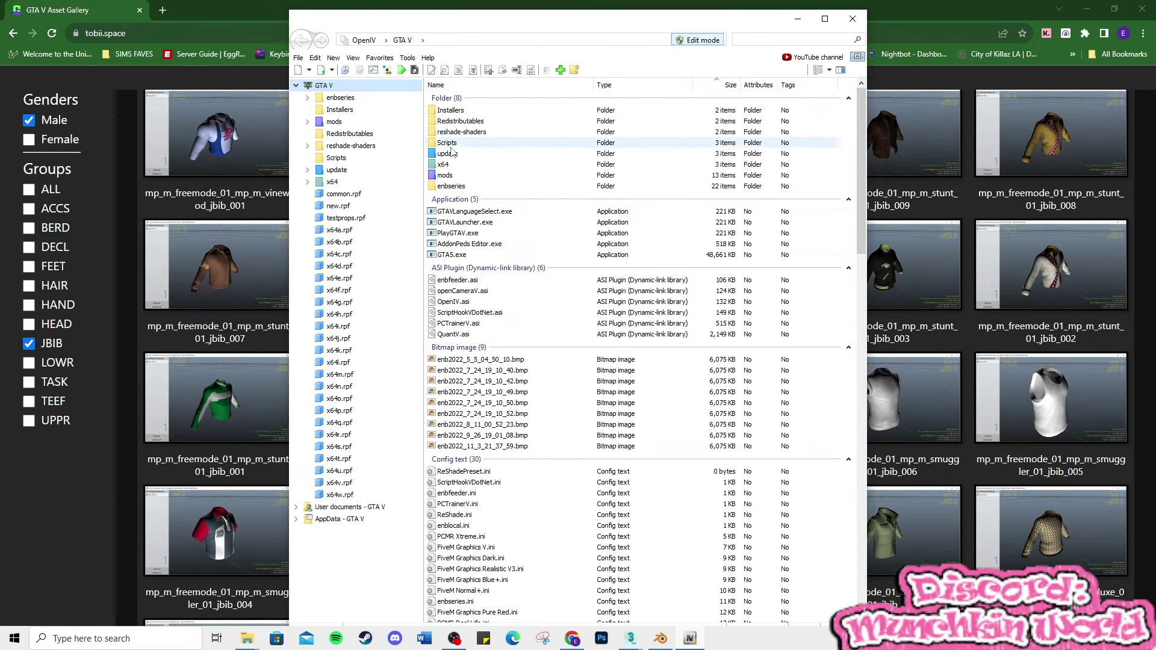
# Search everywhere for mp_m_smuggler_01 and open the mp_m_freemode_01_mp_m_smuggler_01 folder in the mpsmuggler DLC pack.
pyautogui.click(745, 40)
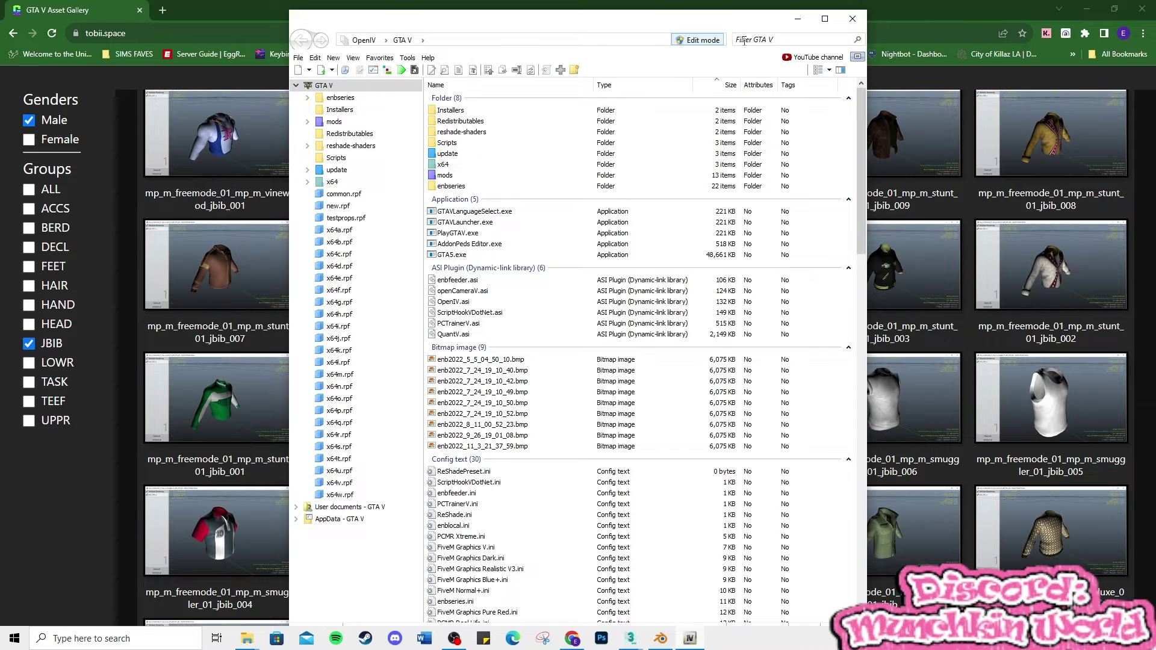
pyautogui.hotkey('ctrl', 'v')
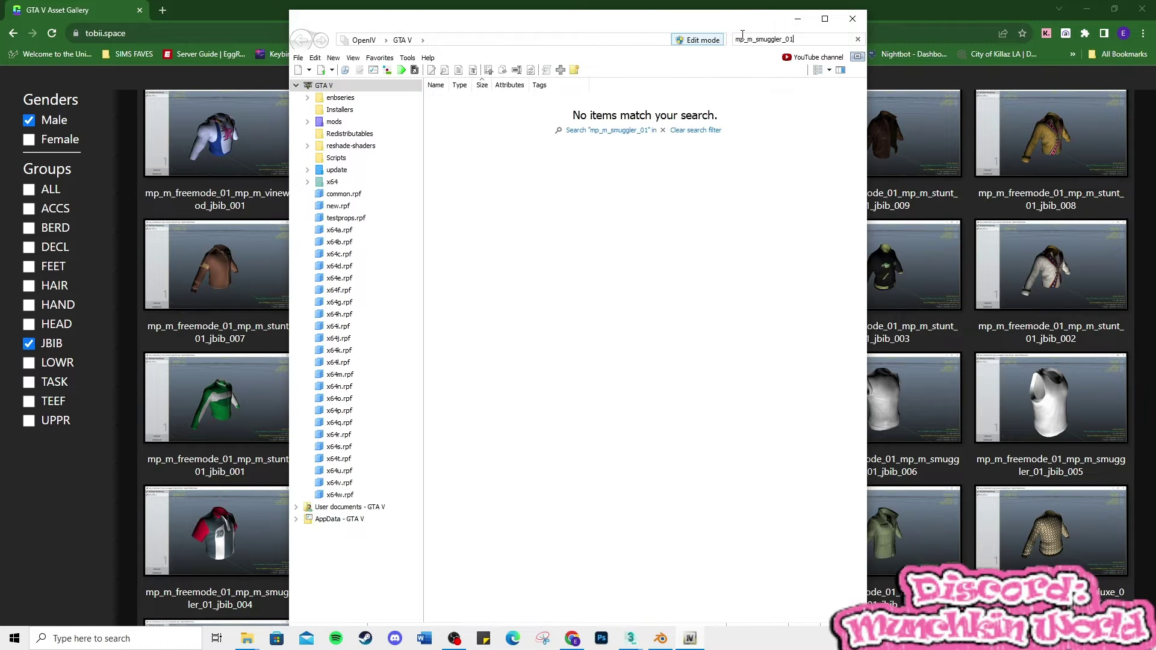
pyautogui.click(606, 130)
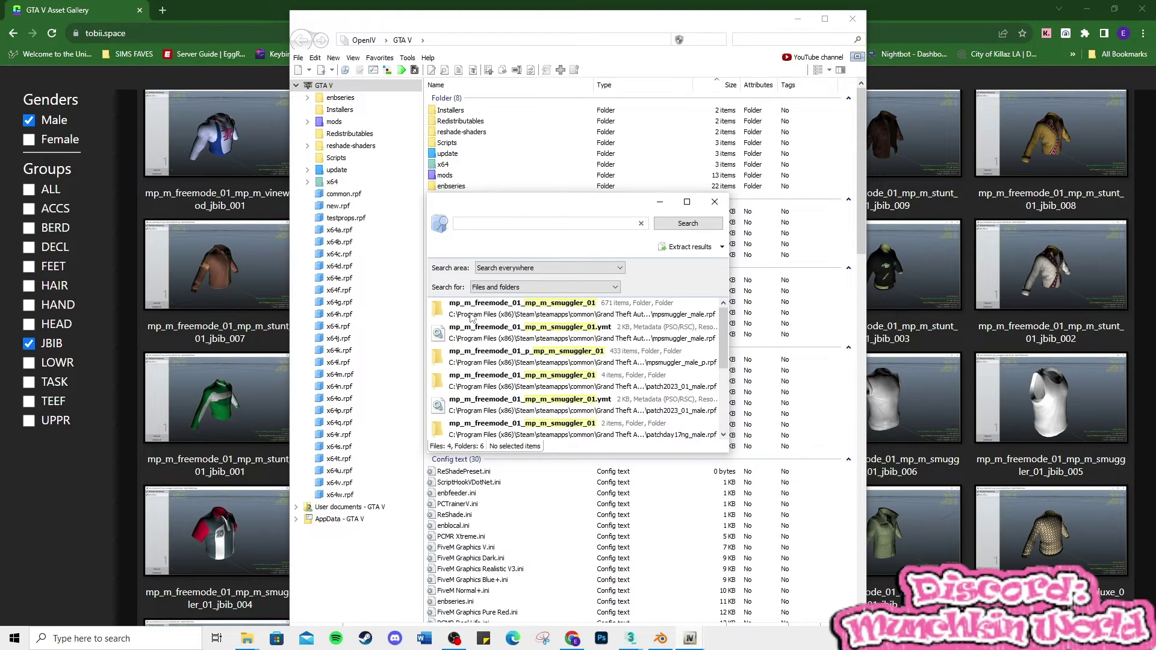
pyautogui.doubleClick(494, 304)
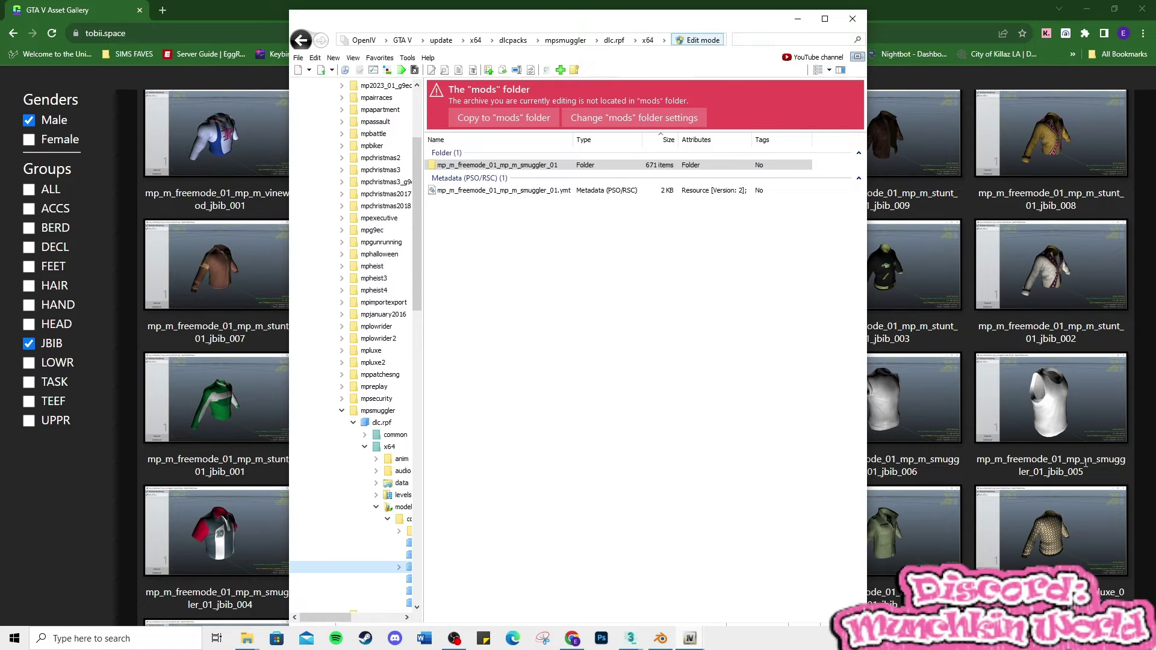
pyautogui.doubleClick(494, 165)
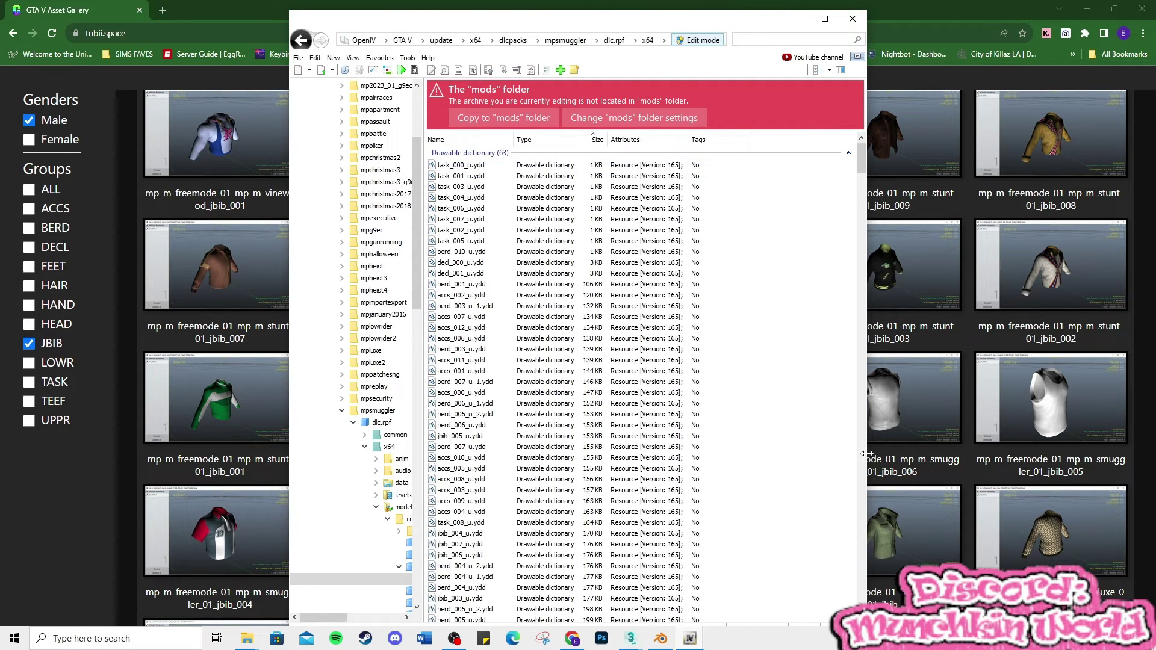
# Preview jbib_005_u.ydd, close the viewer and export the model to openFormats (.odd) in the male folder on the Desktop.
pyautogui.scroll(-3, 464, 349)
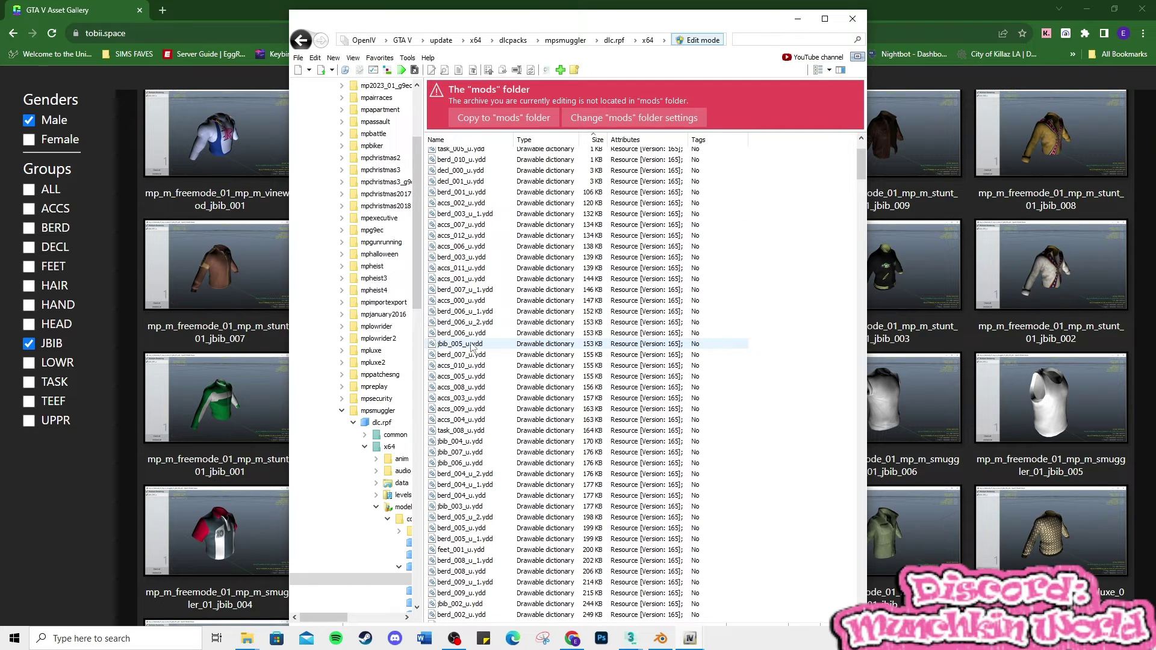
pyautogui.click(472, 344)
pyautogui.doubleClick(471, 344)
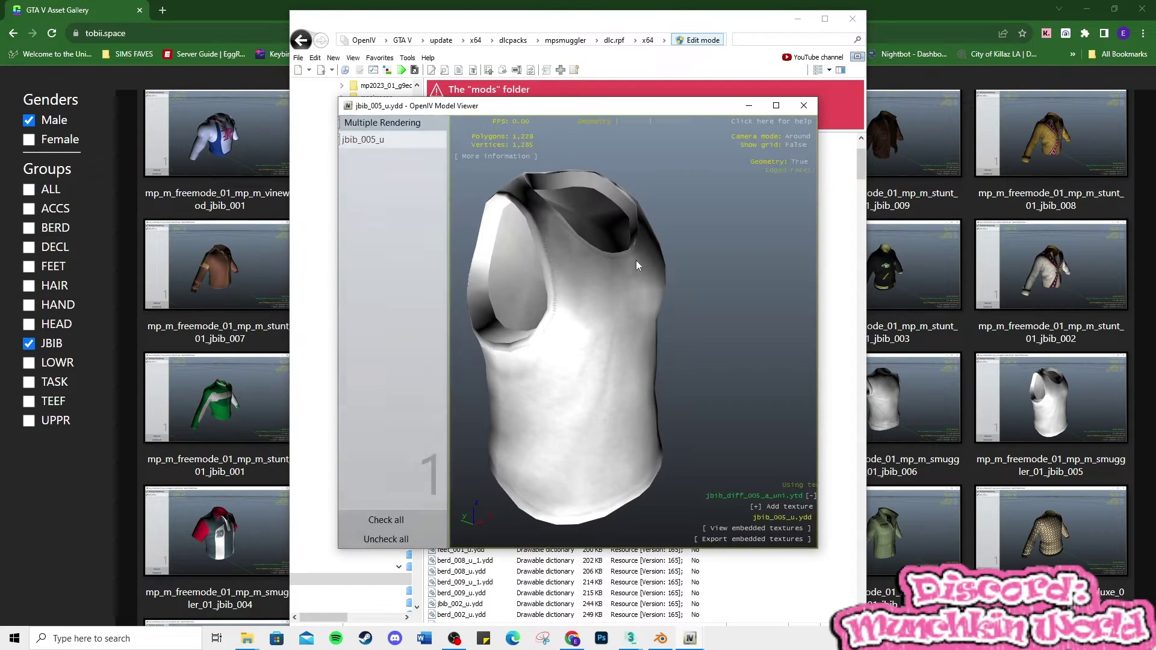
pyautogui.click(804, 106)
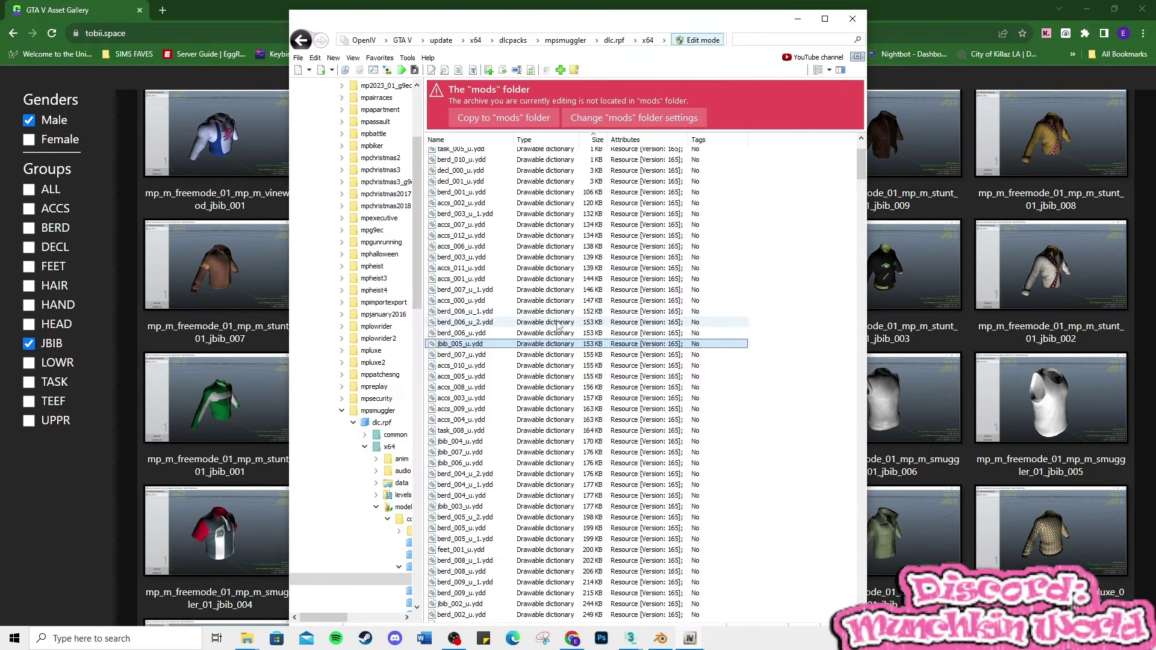
pyautogui.rightClick(481, 343)
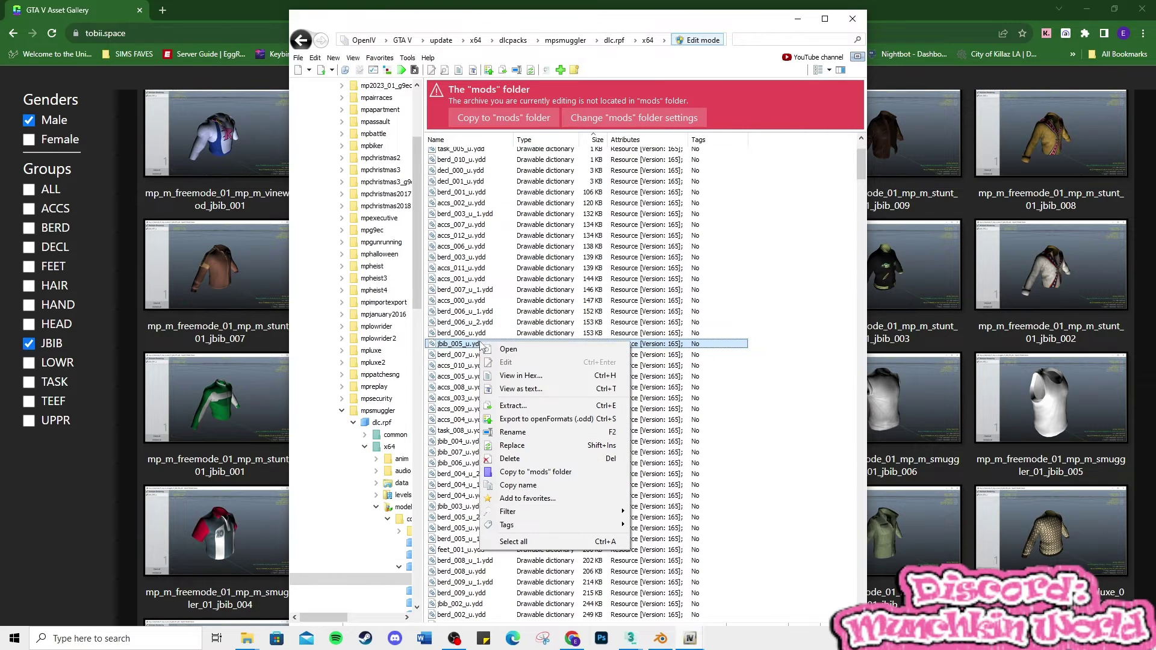
pyautogui.click(527, 419)
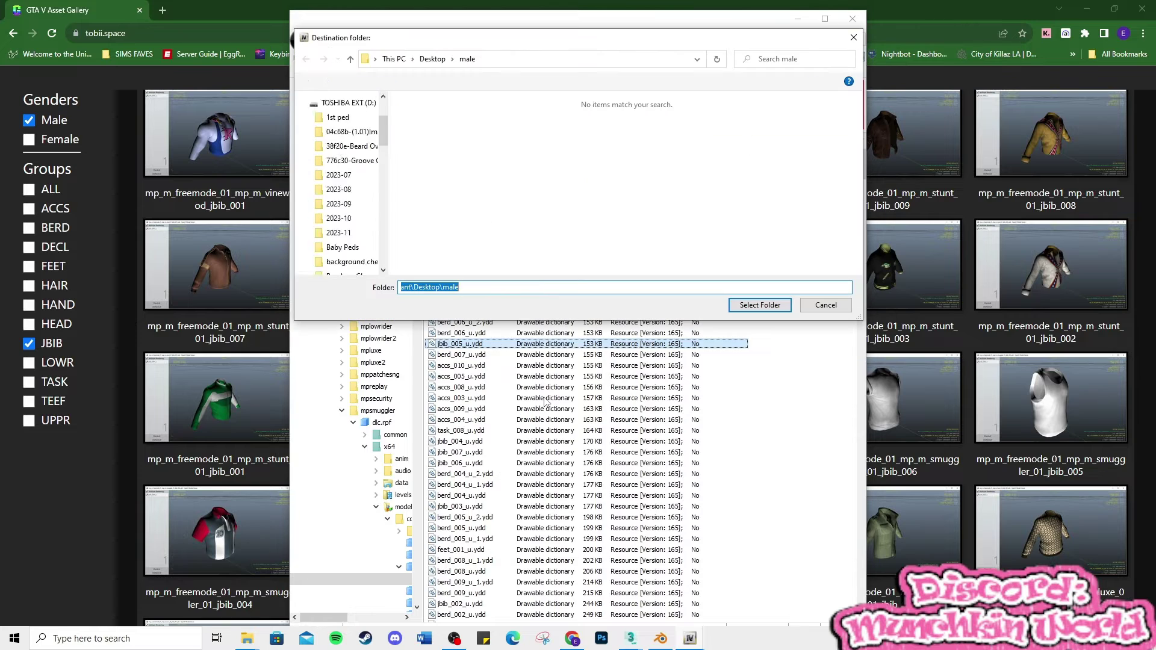
pyautogui.click(760, 305)
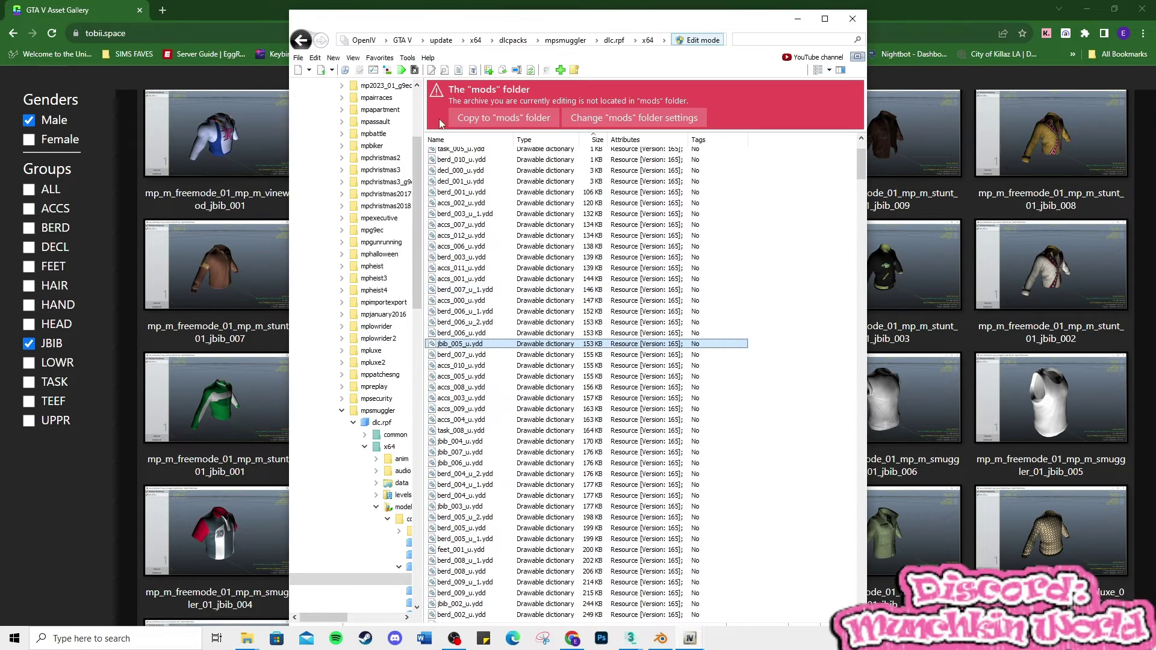
# Open the streamedpeds_mp.rpf archive under x64v.rpf, models, cdimages.
pyautogui.click(307, 170)
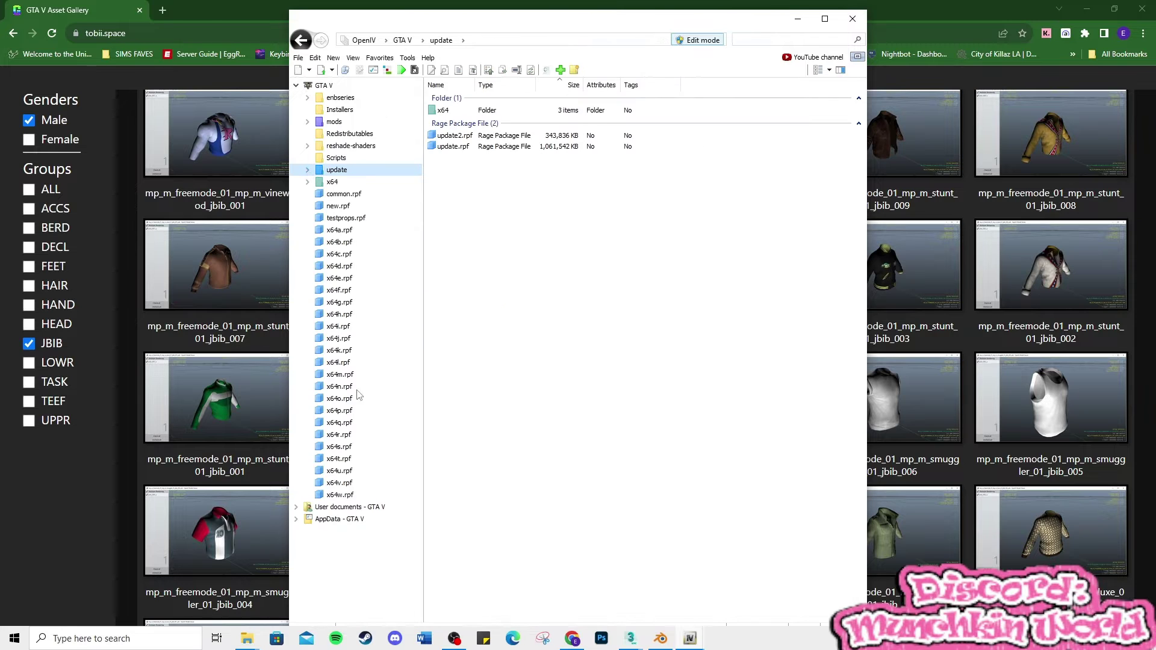
pyautogui.click(354, 485)
pyautogui.doubleClick(460, 164)
pyautogui.doubleClick(452, 165)
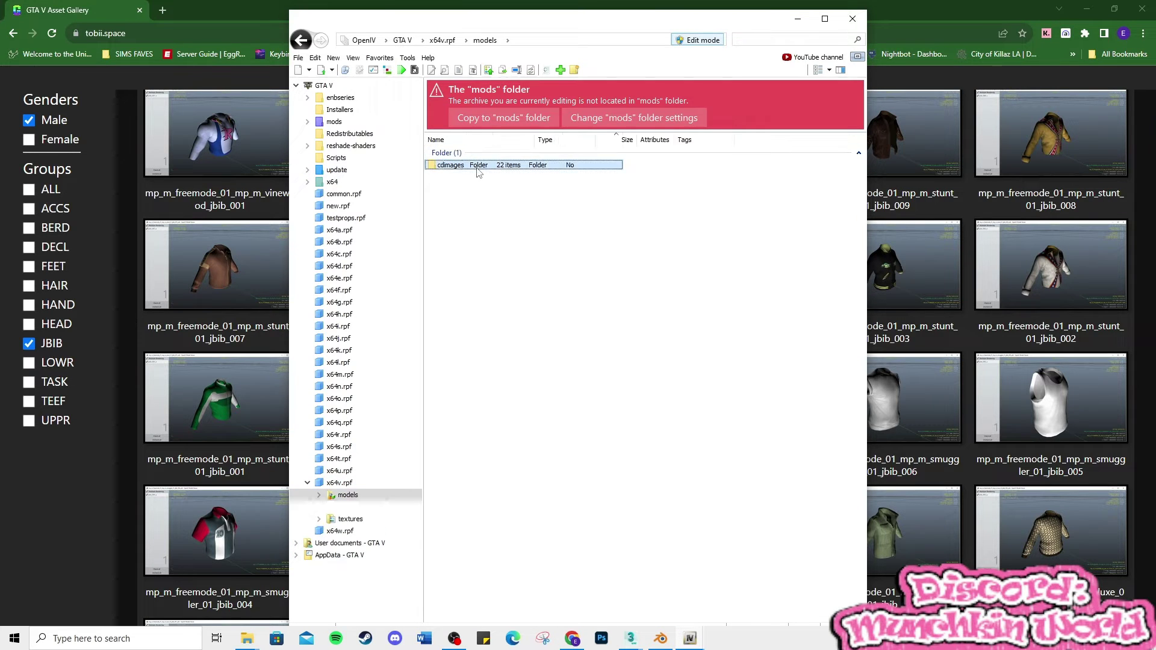
pyautogui.doubleClick(470, 382)
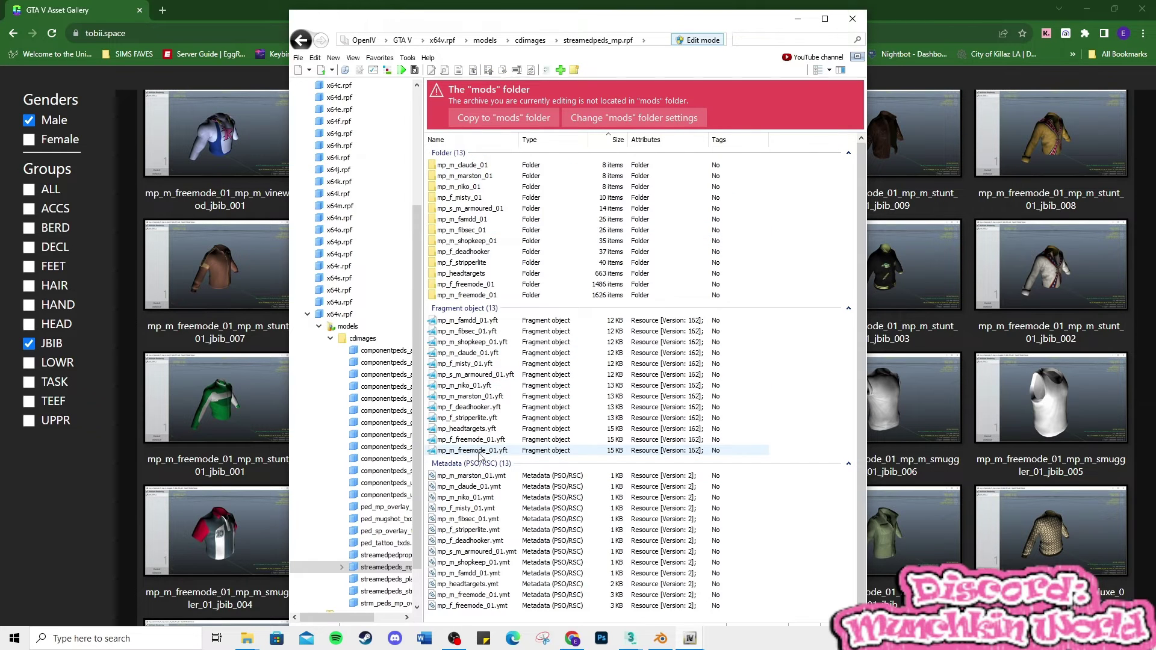
# Preview mp_m_freemode_01.yft, close the viewer and export its skeleton to openFormats (.skel) in the male folder.
pyautogui.doubleClick(468, 451)
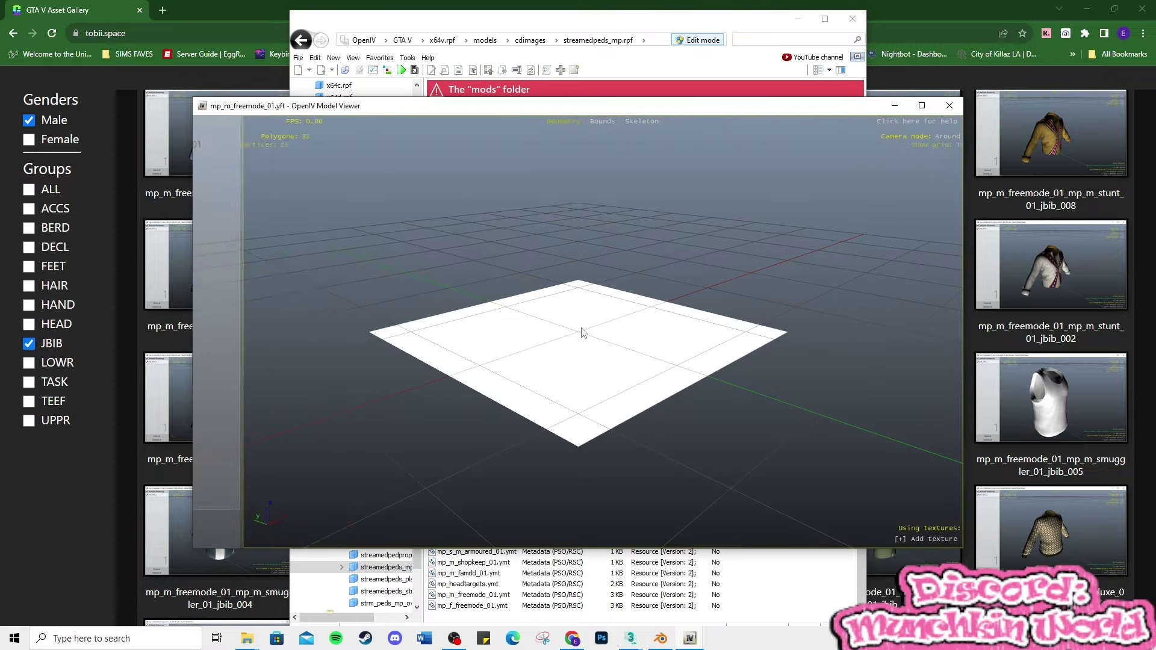
pyautogui.click(950, 107)
pyautogui.rightClick(487, 451)
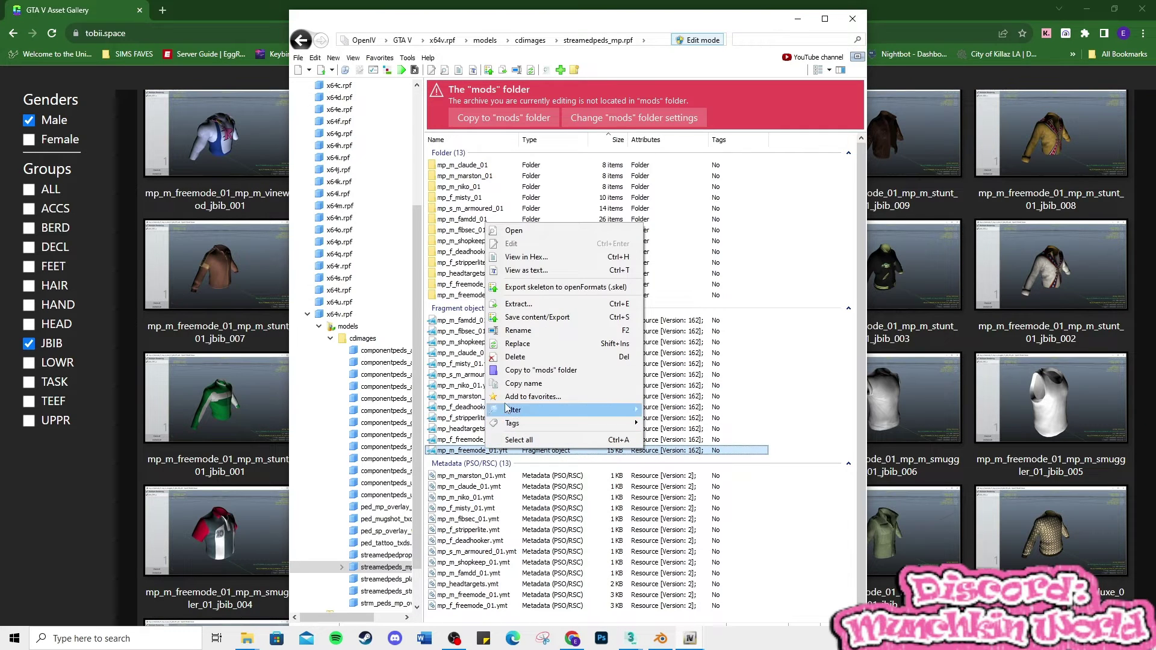
pyautogui.click(569, 288)
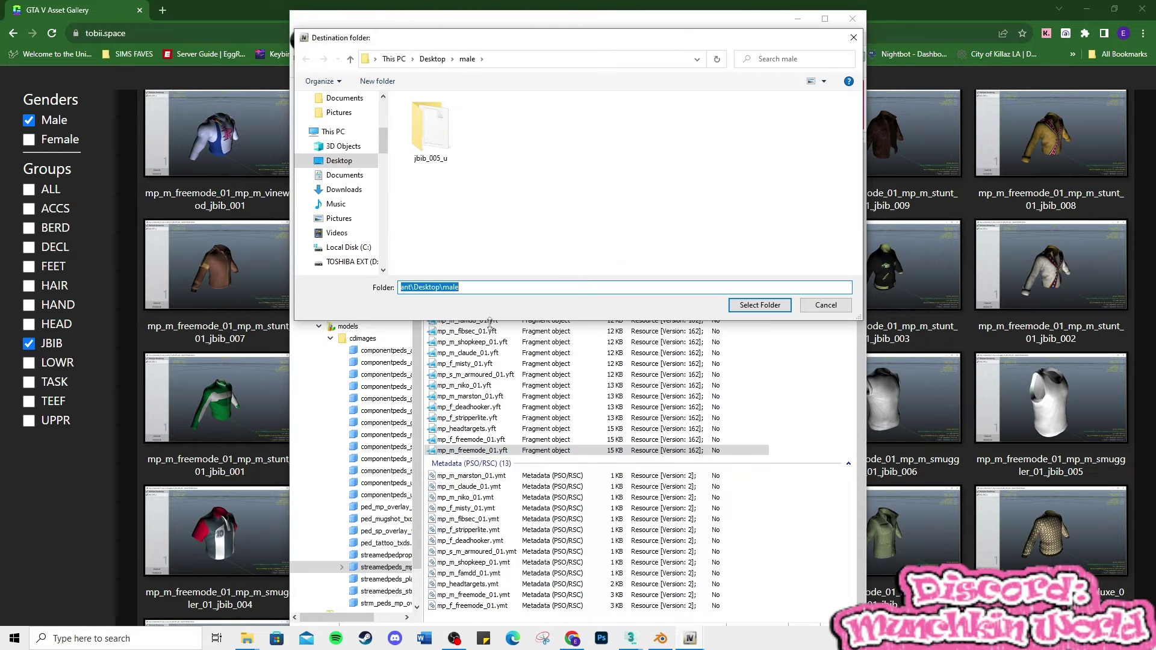
pyautogui.click(761, 307)
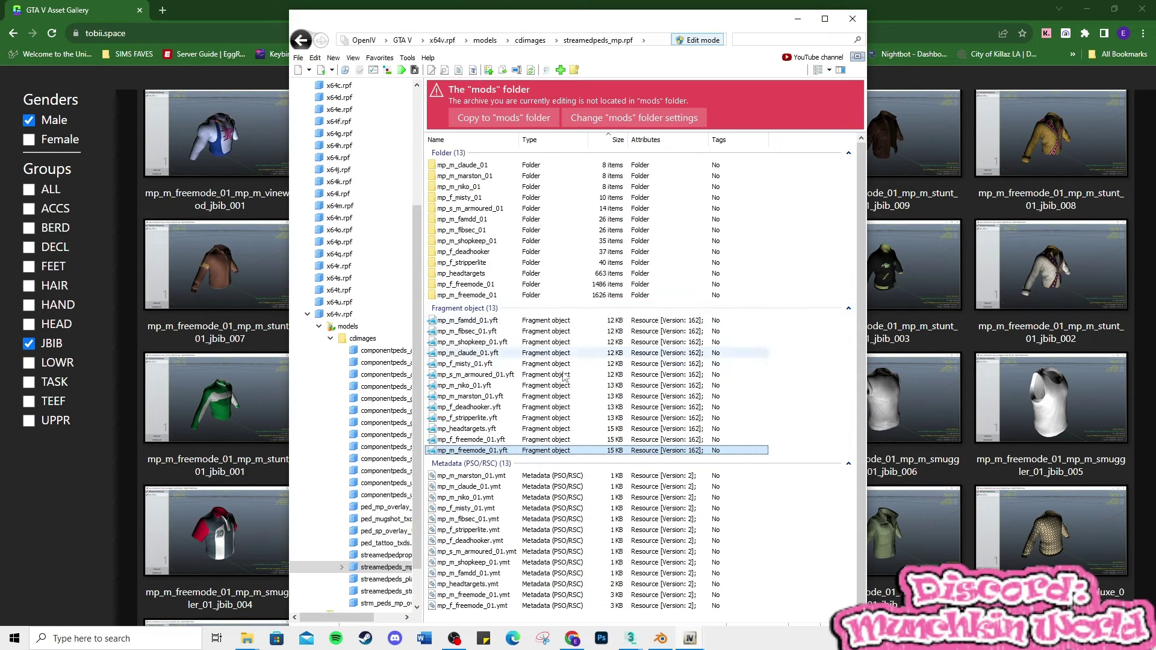
# Close OpenIV and bring up the male folder with the exported files in File Explorer.
pyautogui.click(851, 23)
pyautogui.moveTo(249, 644)
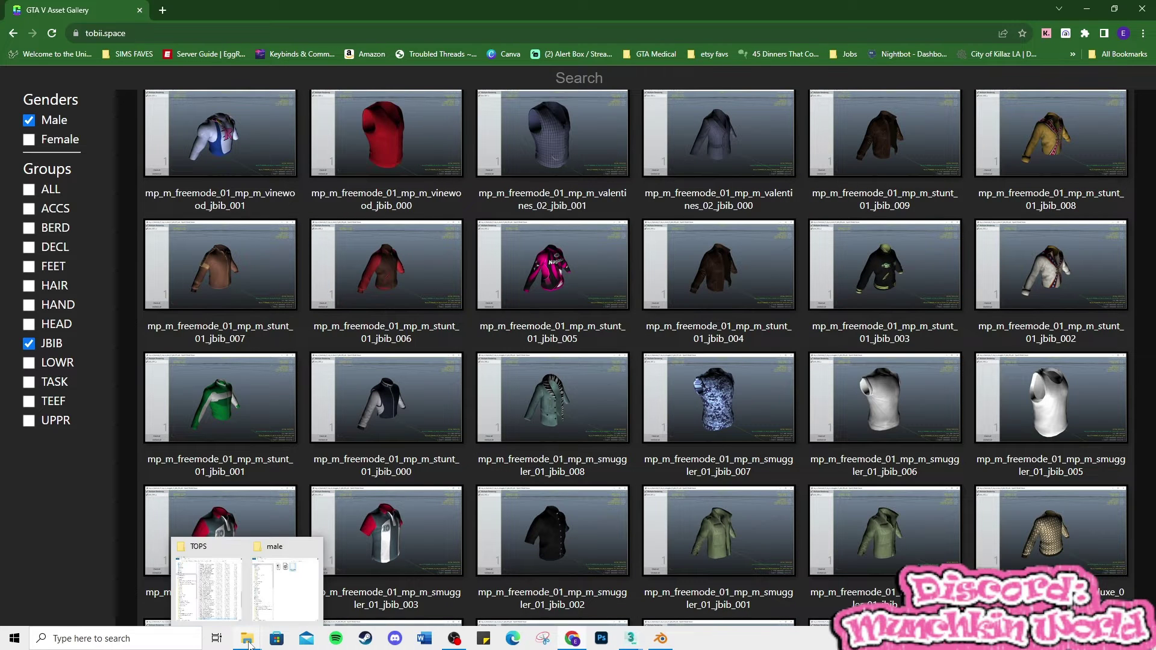
pyautogui.click(285, 581)
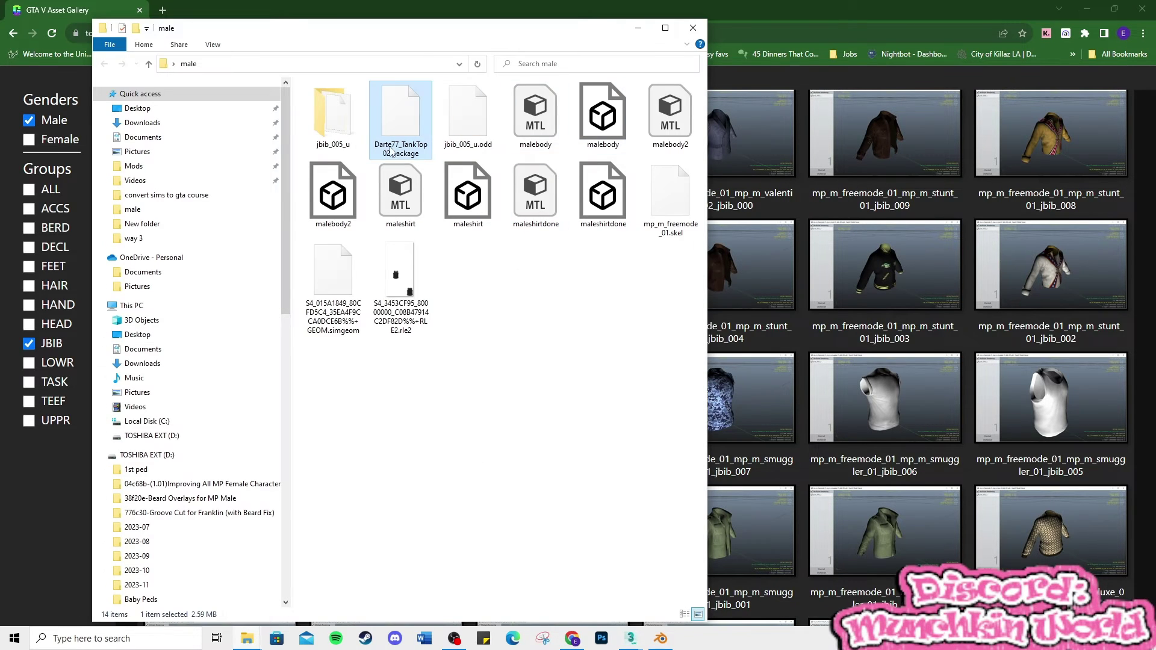
# Open the file name of jbib_005_u.odd for editing in the male folder.
pyautogui.click(482, 140)
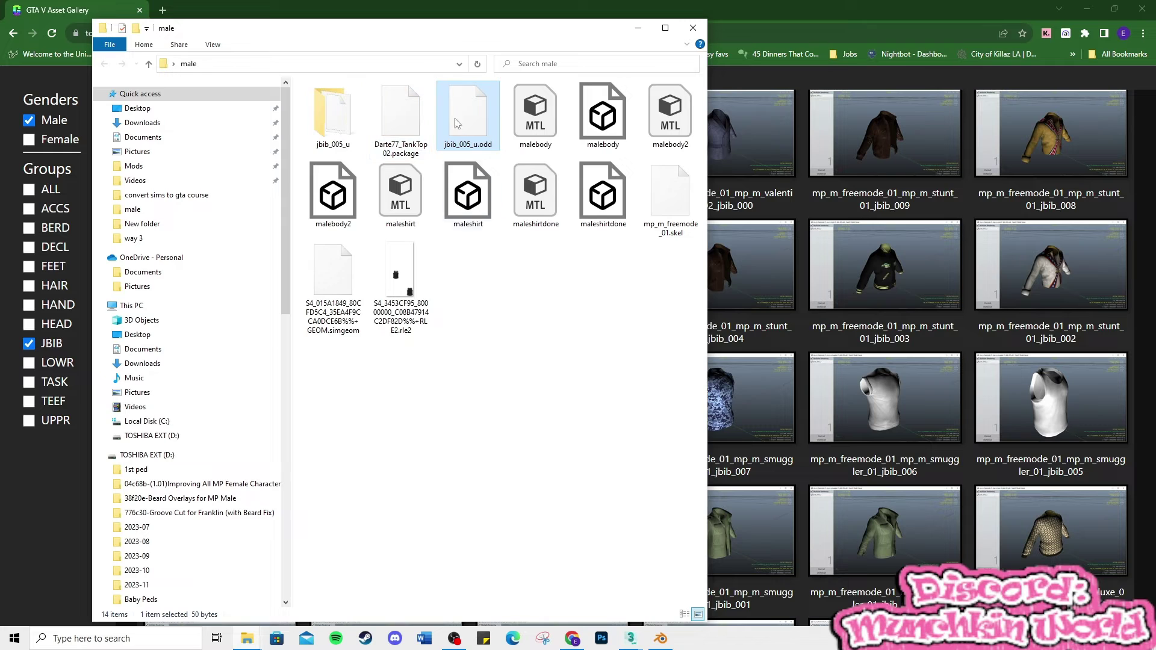
pyautogui.rightClick(480, 142)
pyautogui.click(513, 323)
pyautogui.rightClick(475, 148)
pyautogui.click(528, 183)
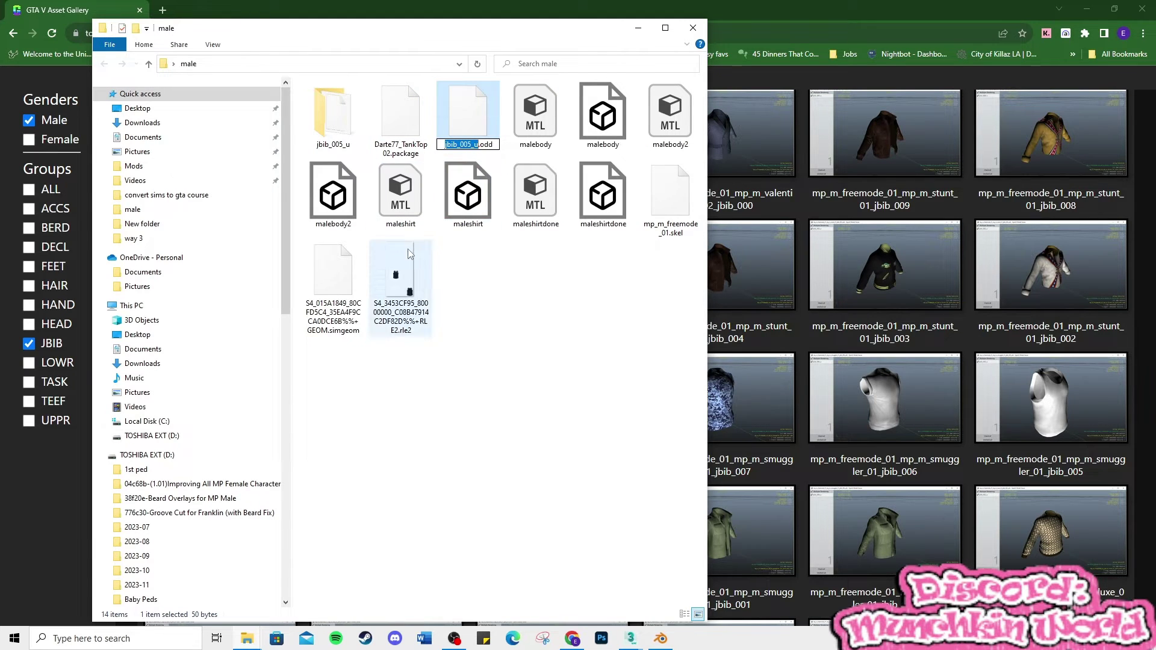